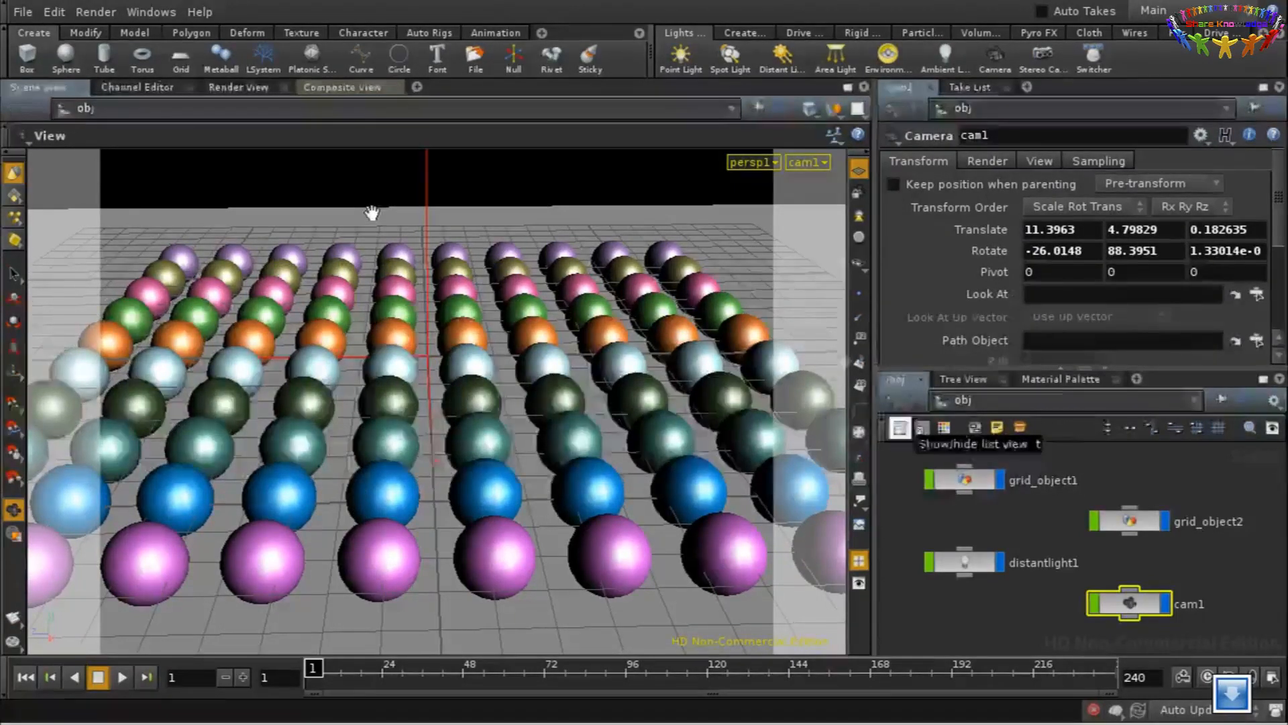
Create a Mantra render node in the out network
left_click(1064, 401)
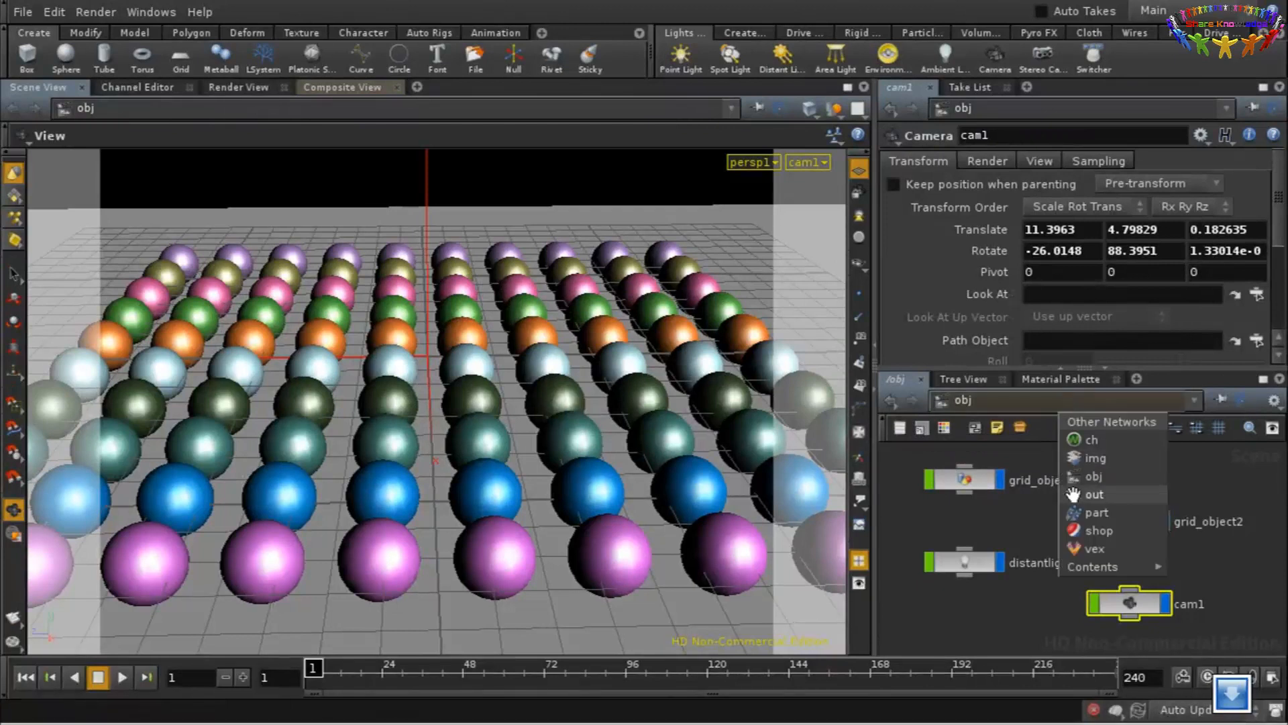
left_click(1073, 495)
key("Tab")
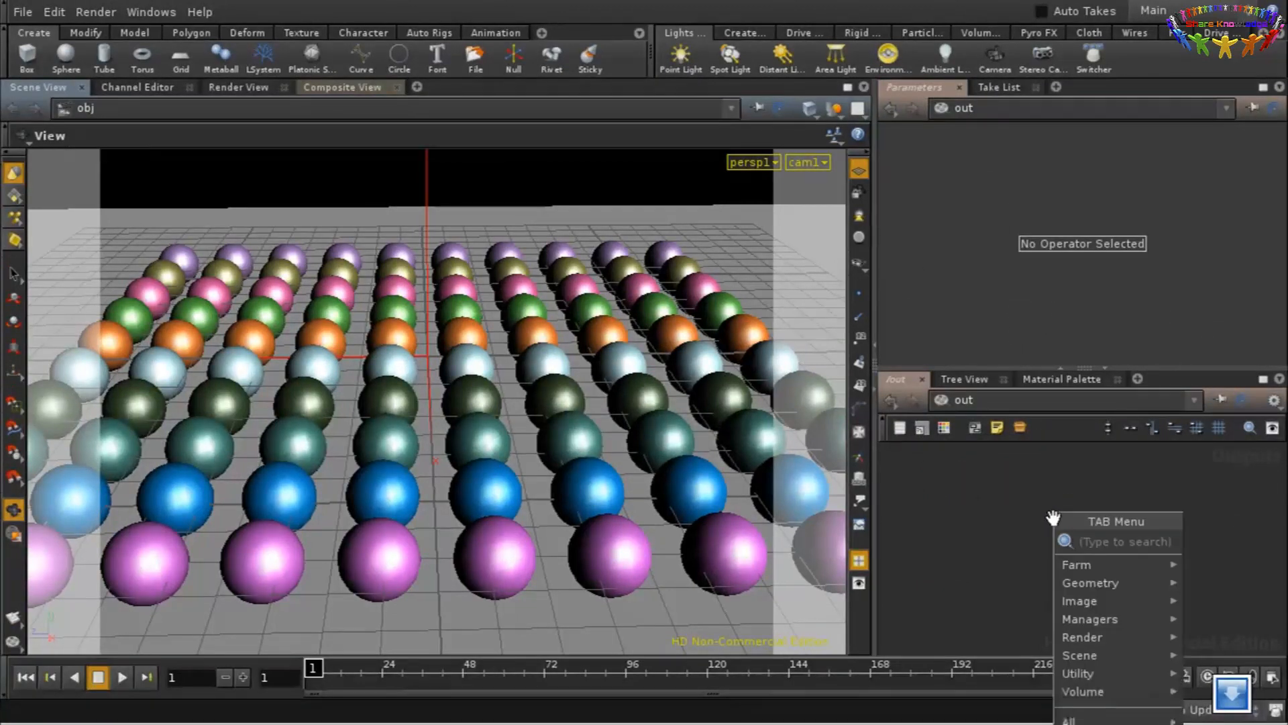
type("Mantra")
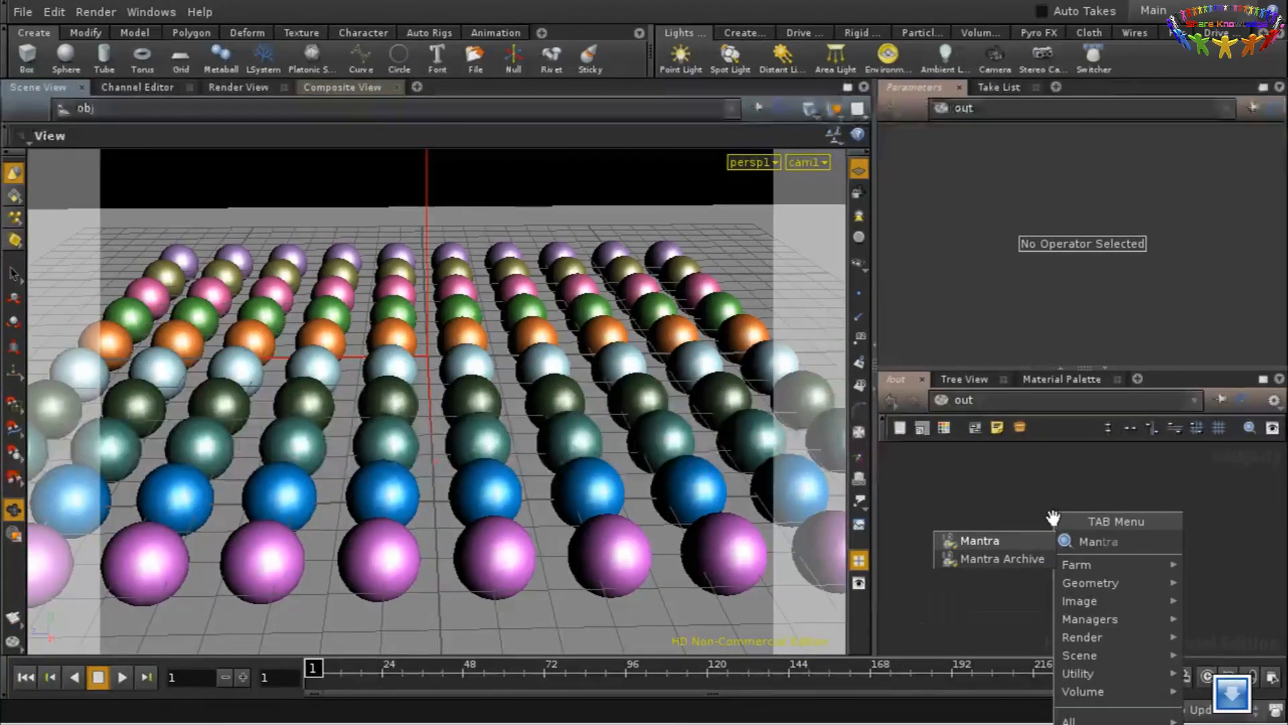
key("Return")
left_click(1062, 537)
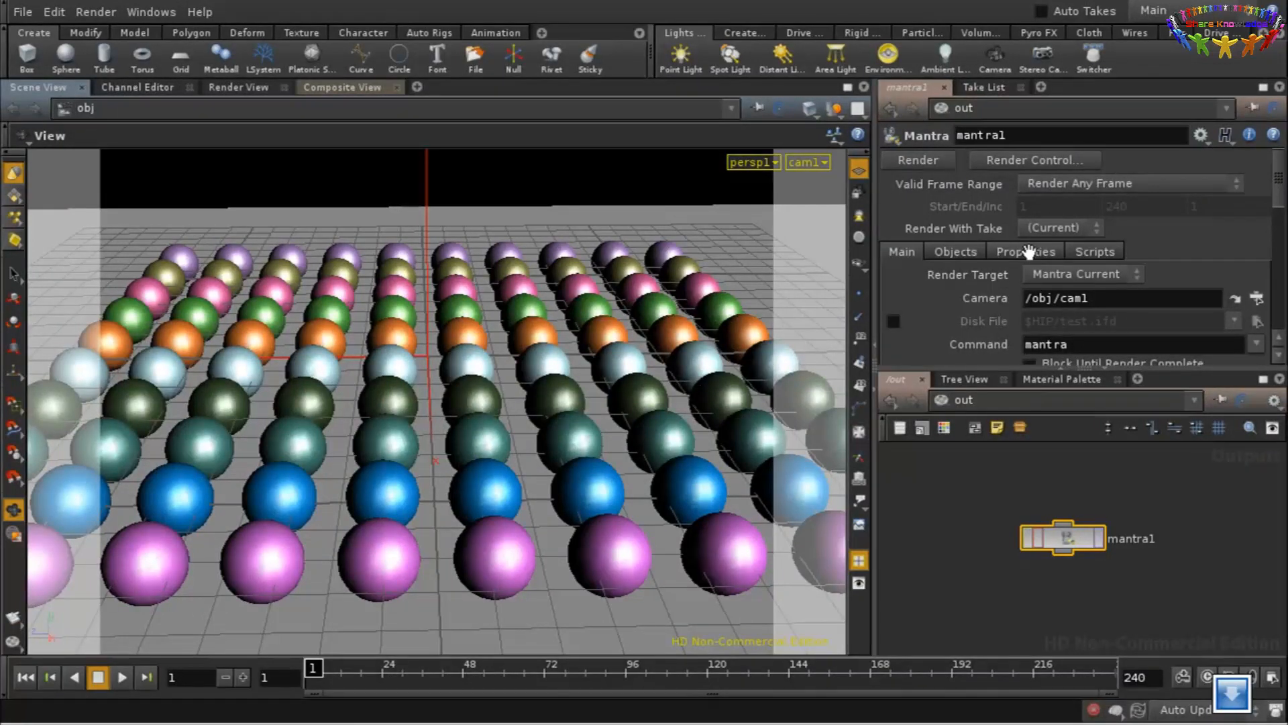
Add one extra image plane to the Mantra node's output properties and set its VEX variable to Pz (position-z)
left_click(1028, 251)
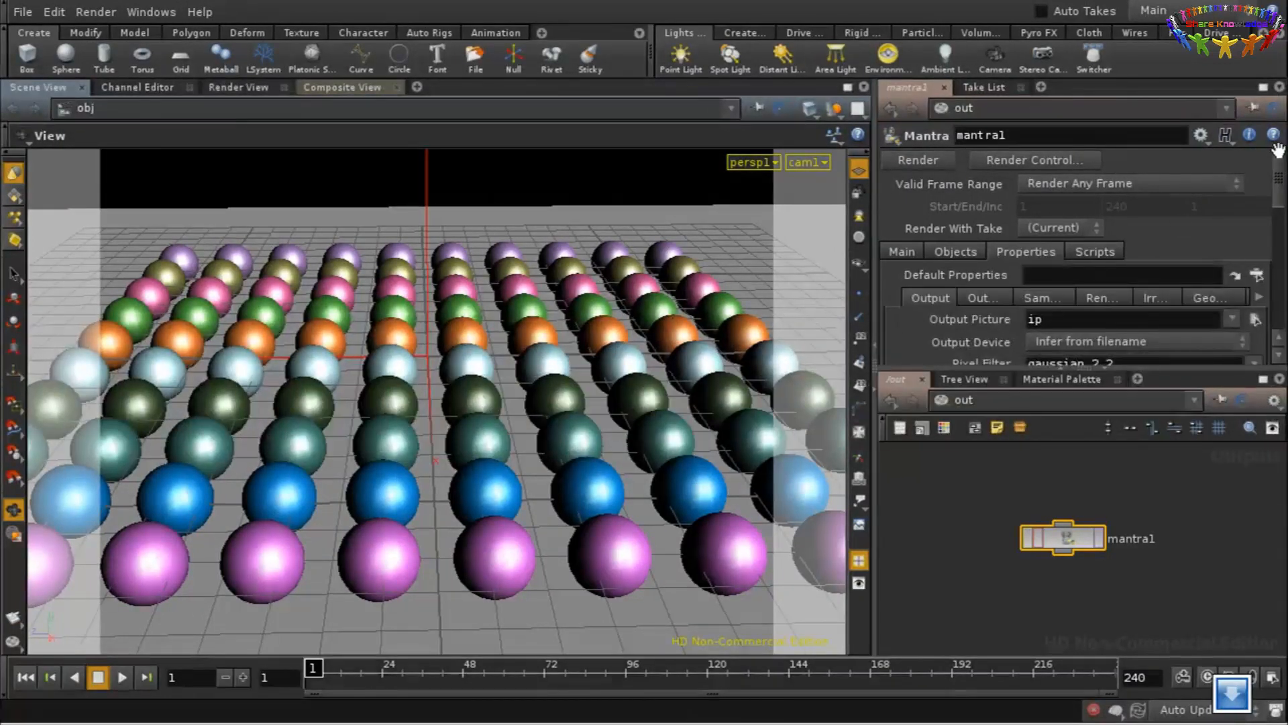
scroll(1277, 164, "down", 1)
scroll(1277, 164, "down", 2)
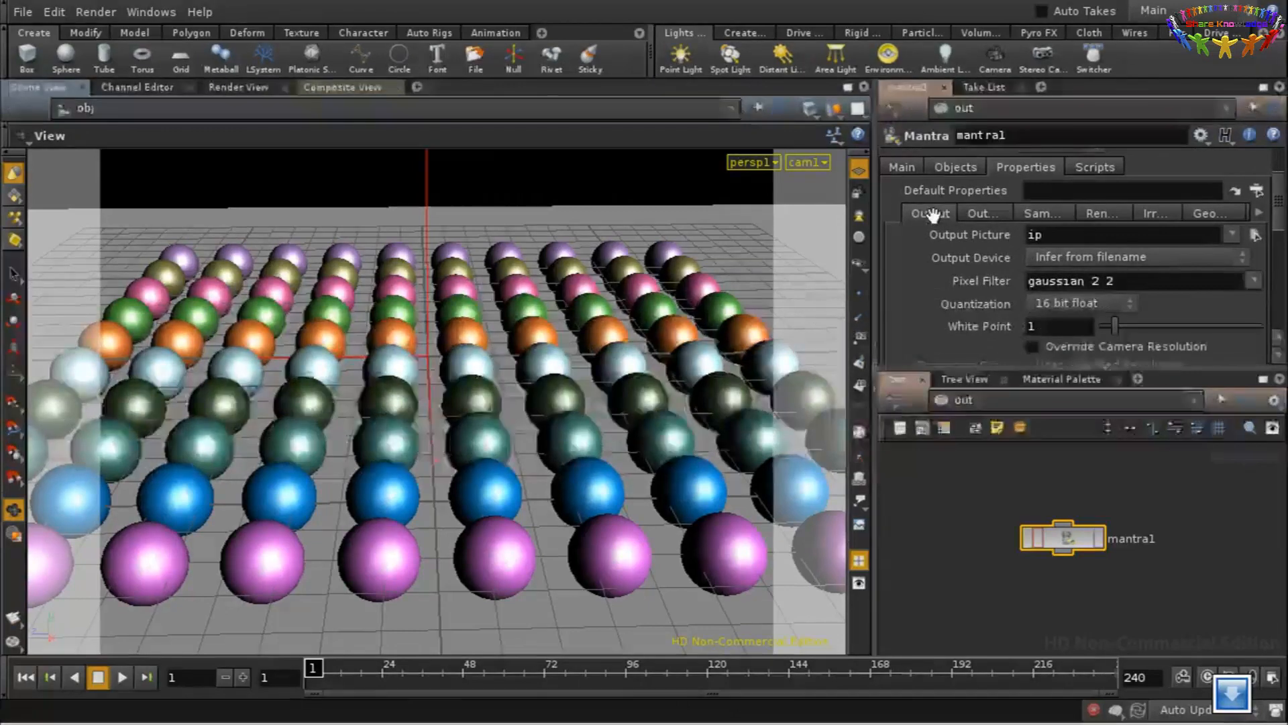
left_click_drag(1278, 196, 1278, 245)
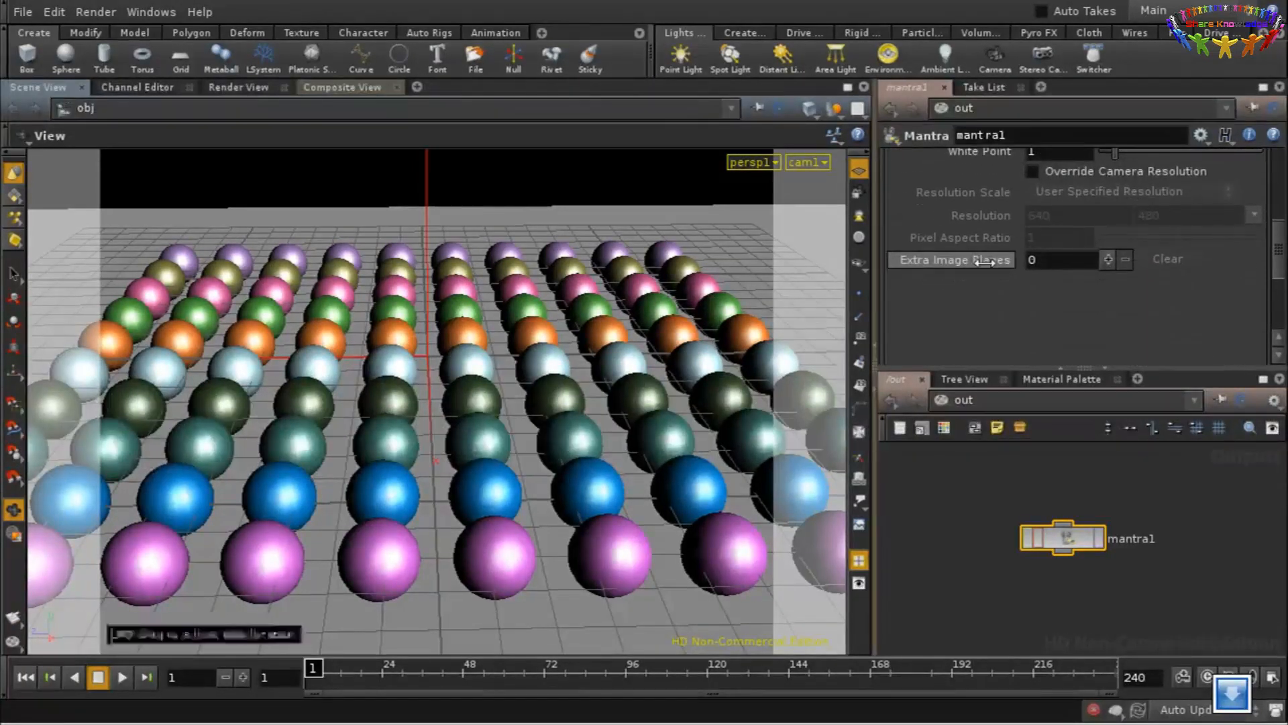
left_click(1106, 259)
scroll(1140, 268, "down", 3)
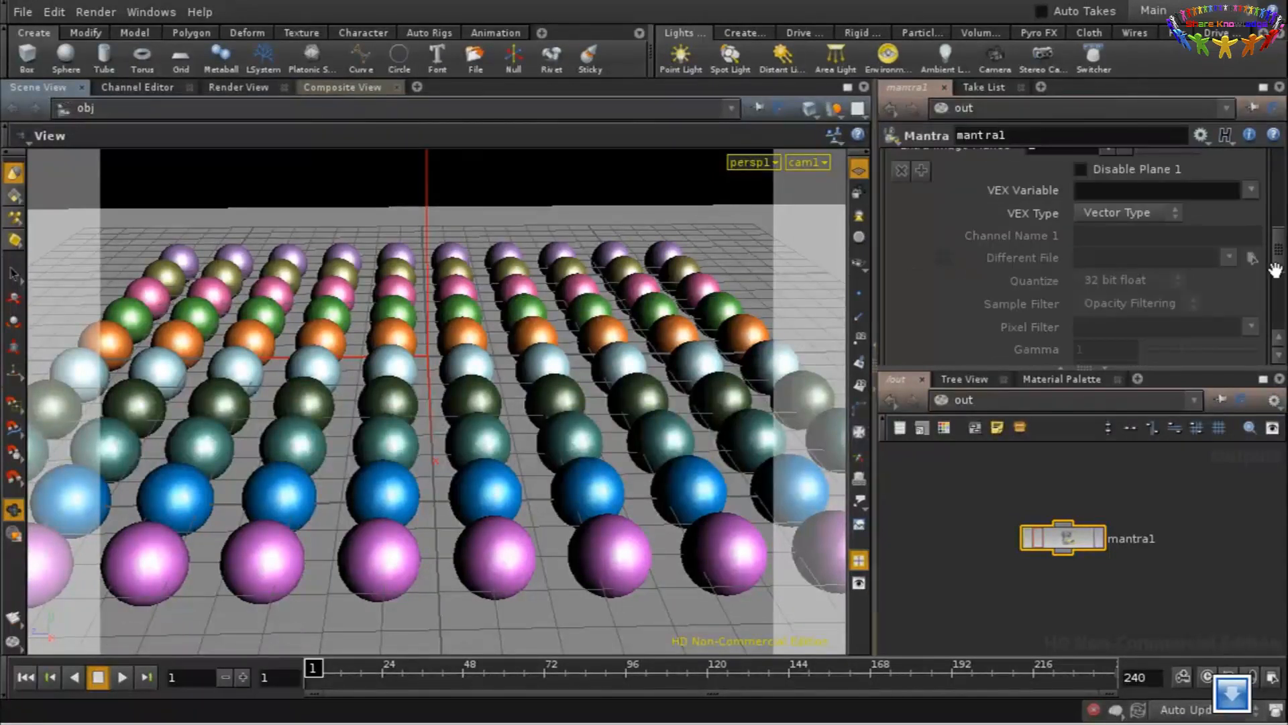
mouse_move(1280, 269)
left_mouse_down()
mouse_move(1280, 305)
mouse_move(1280, 254)
left_mouse_up()
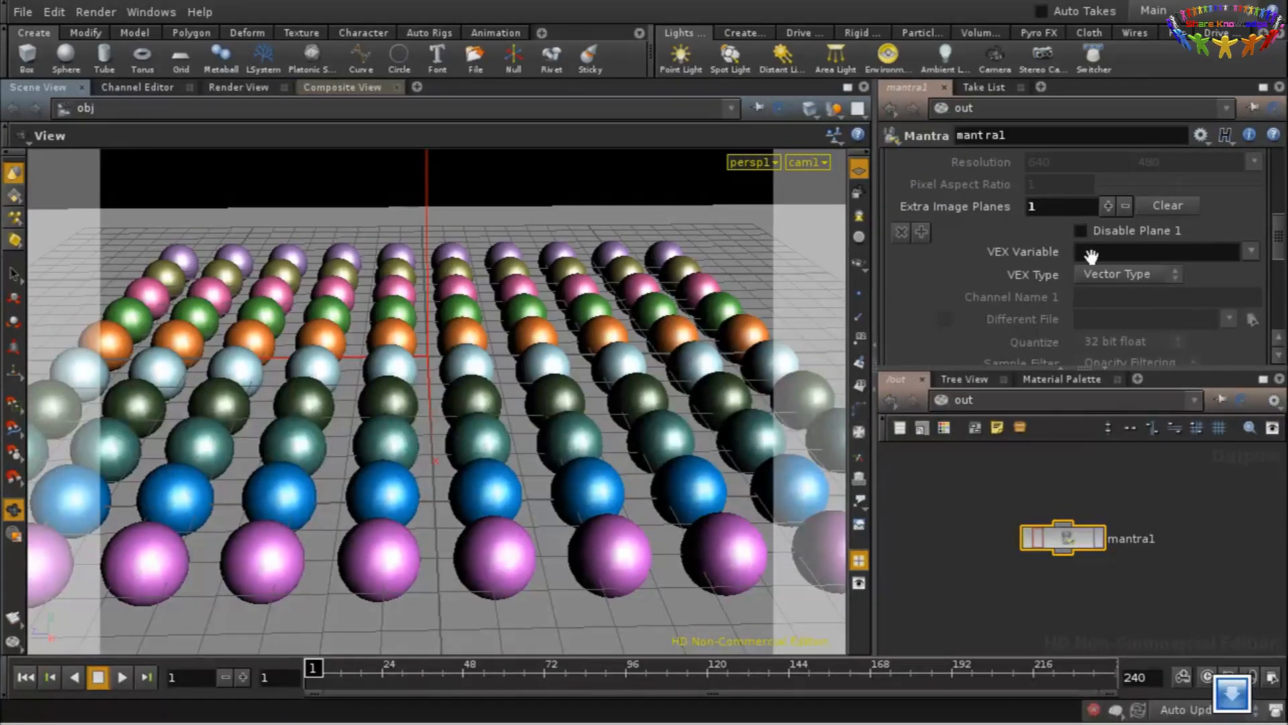
left_click(1252, 251)
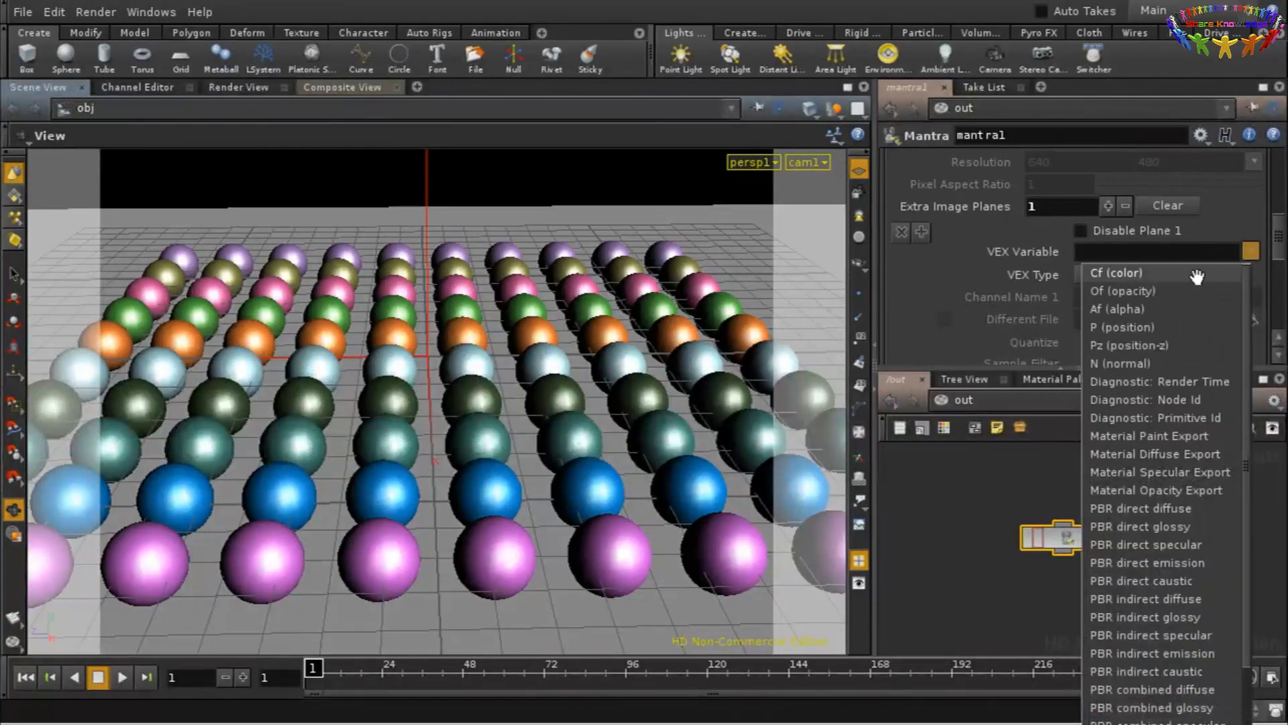
left_click(1161, 345)
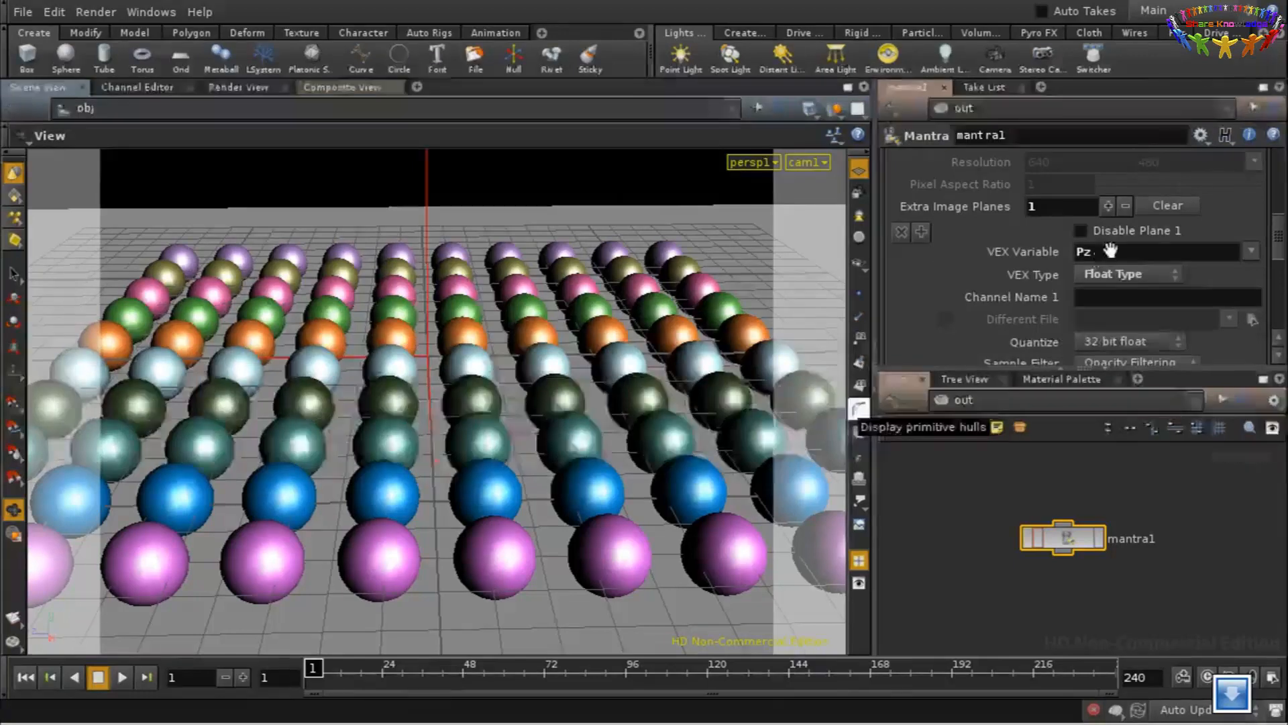
Render the Mantra node using the node's own frame range and output settings
scroll(1127, 322, "down", 3)
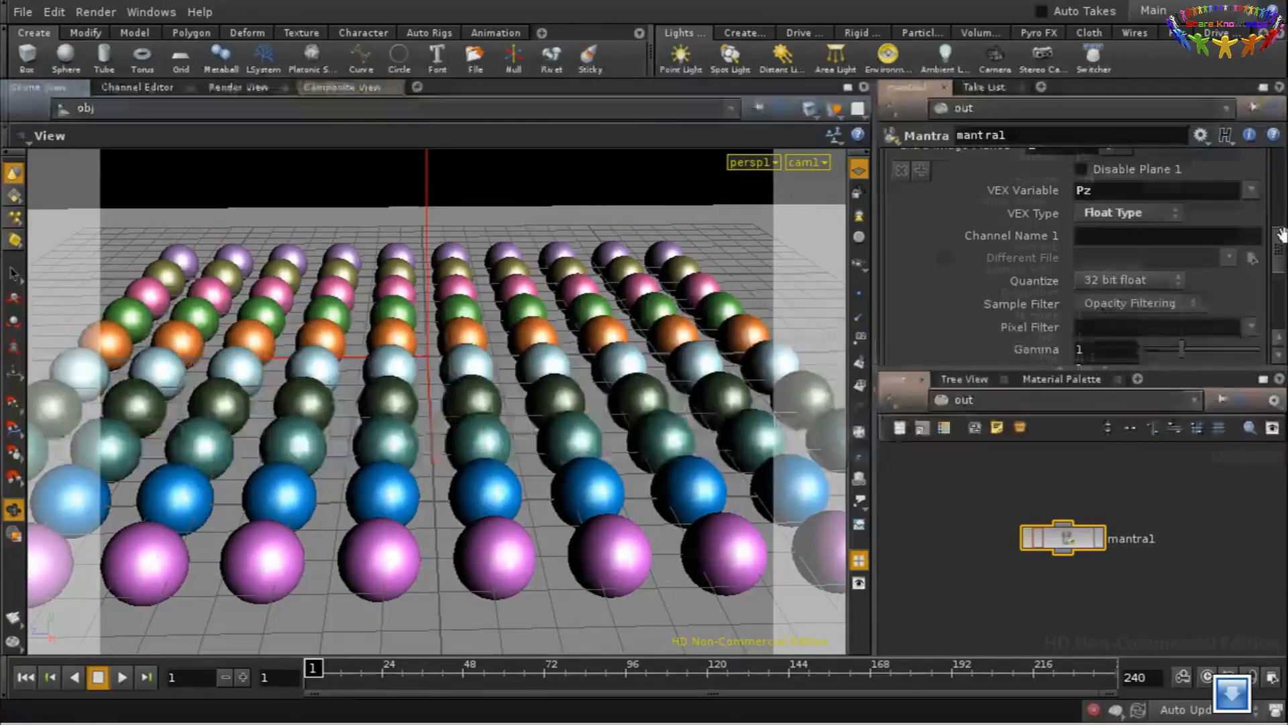
scroll(1278, 225, "down", 1)
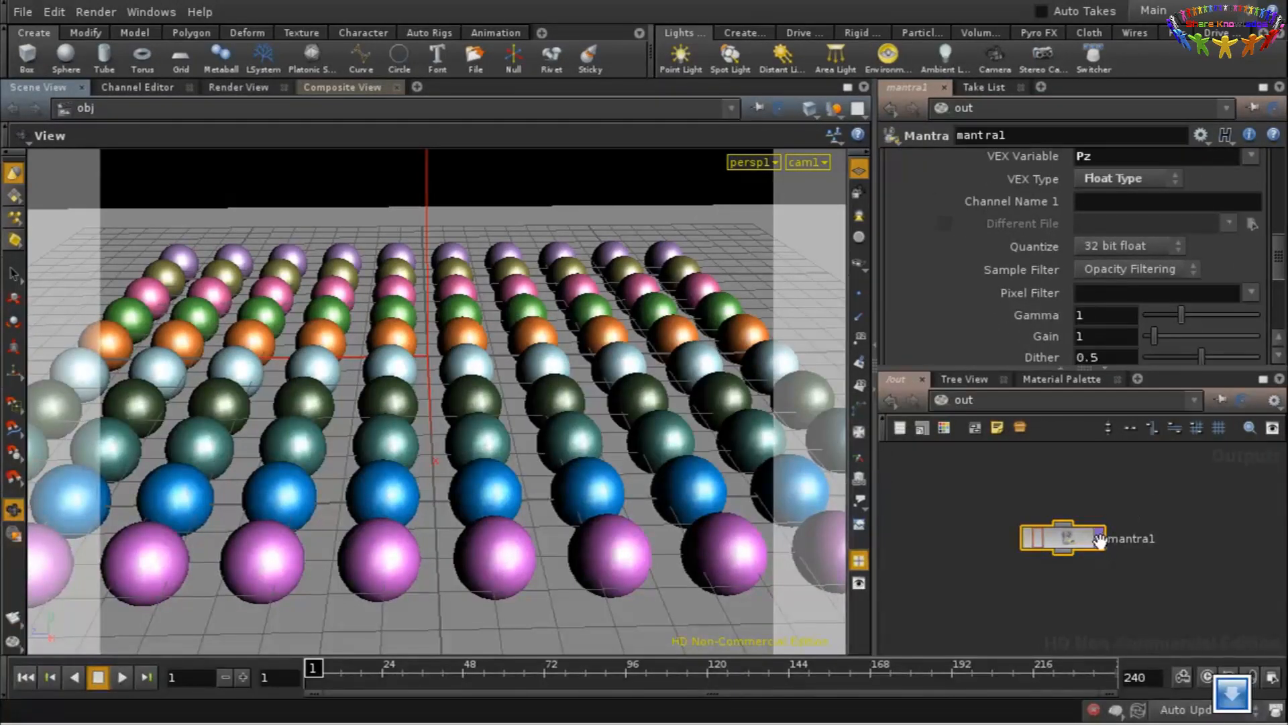
left_click(1099, 541)
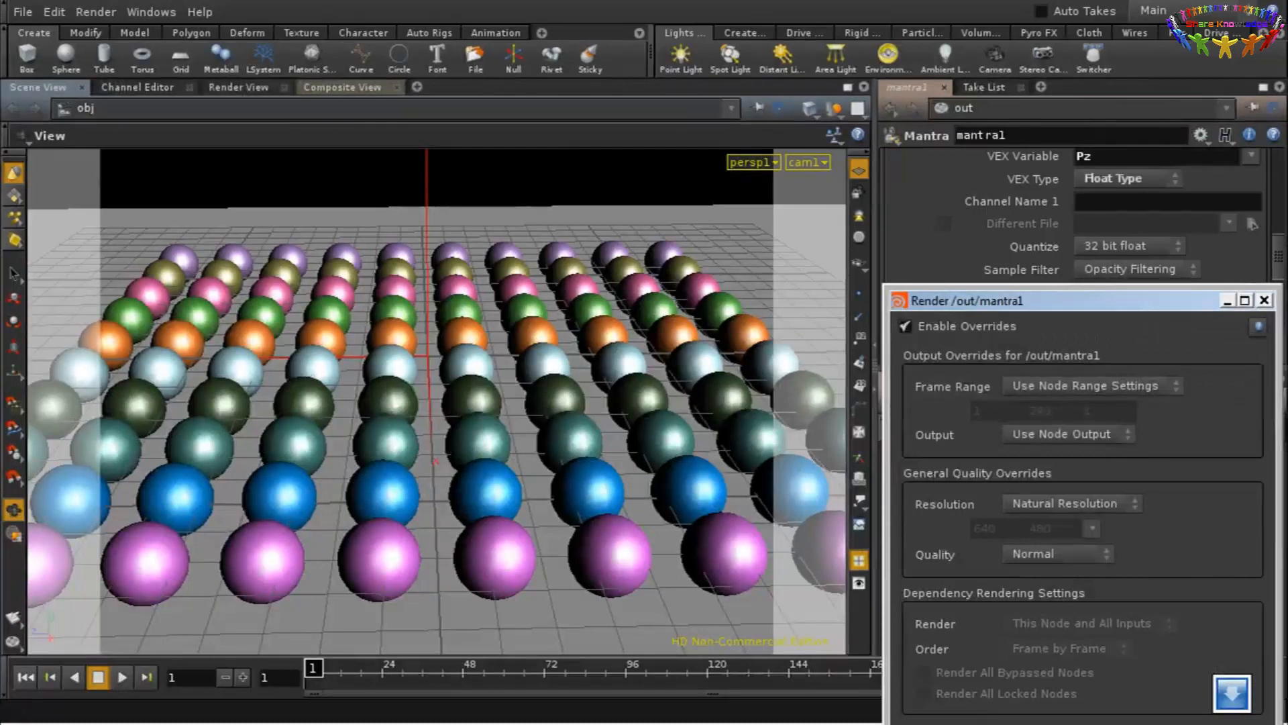
left_click(966, 723)
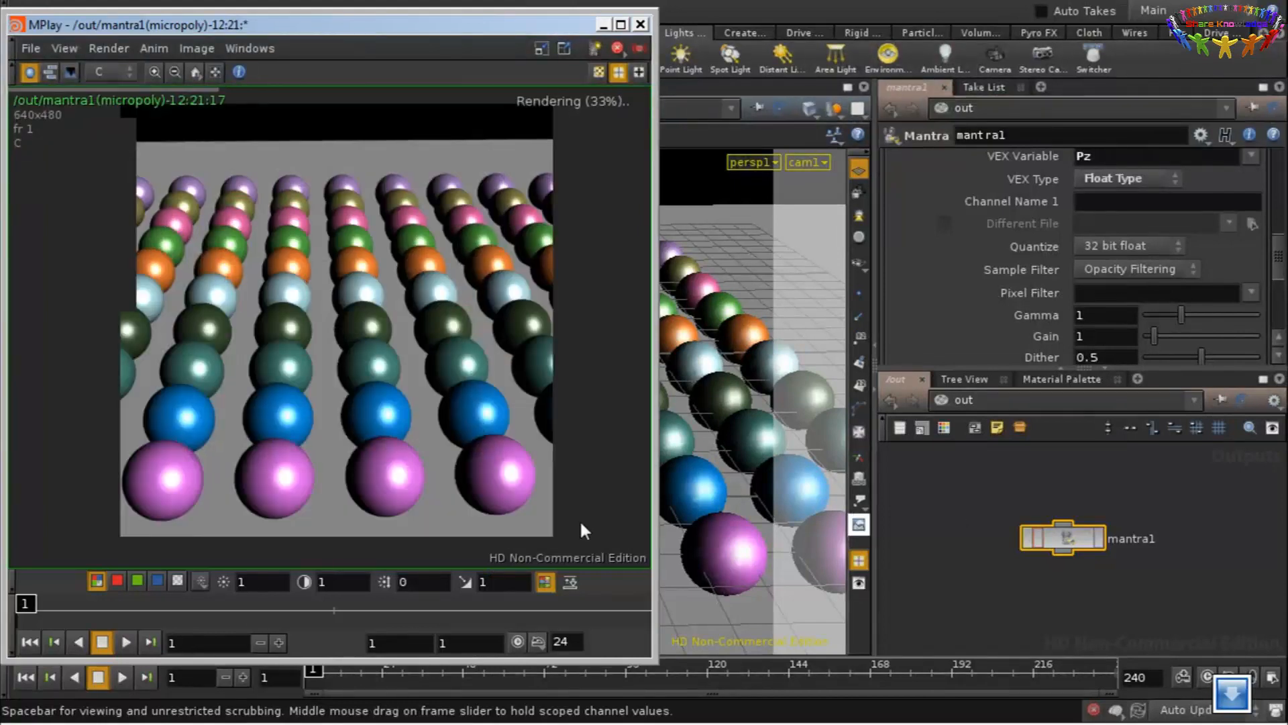
View the Pz depth plane of the rendered image and return to the C colour plane
left_click(122, 71)
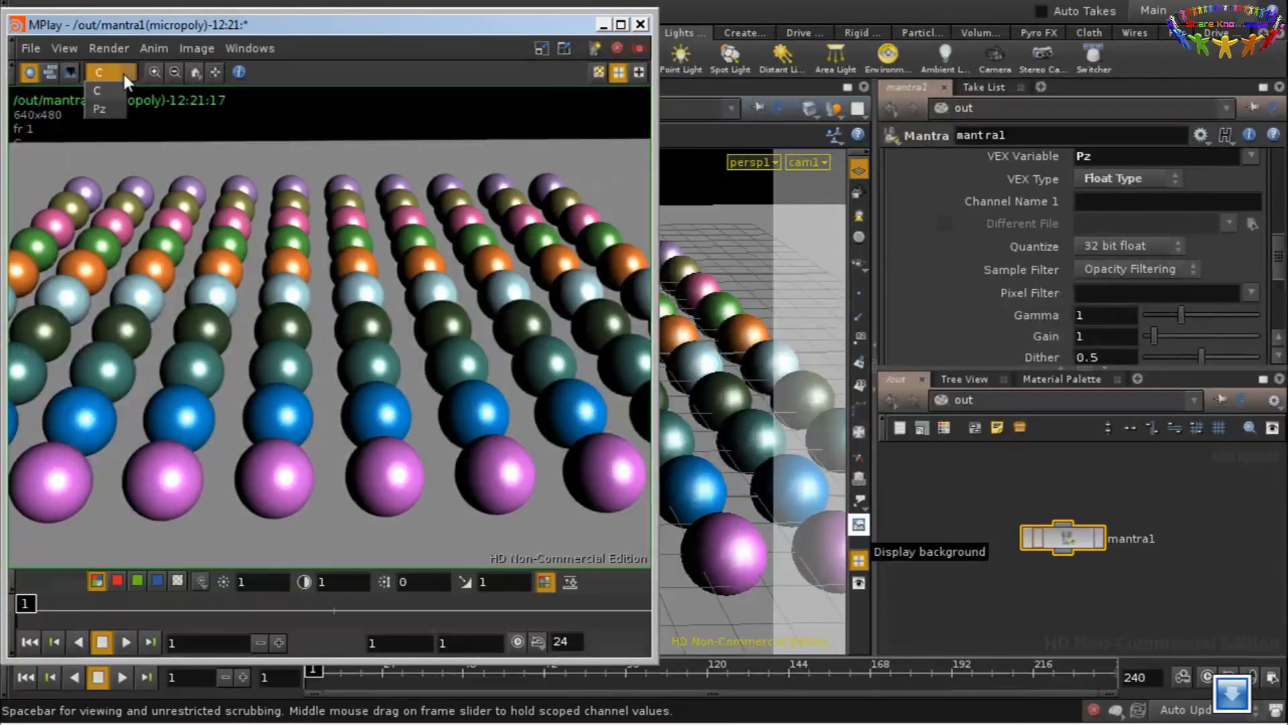
left_click(107, 108)
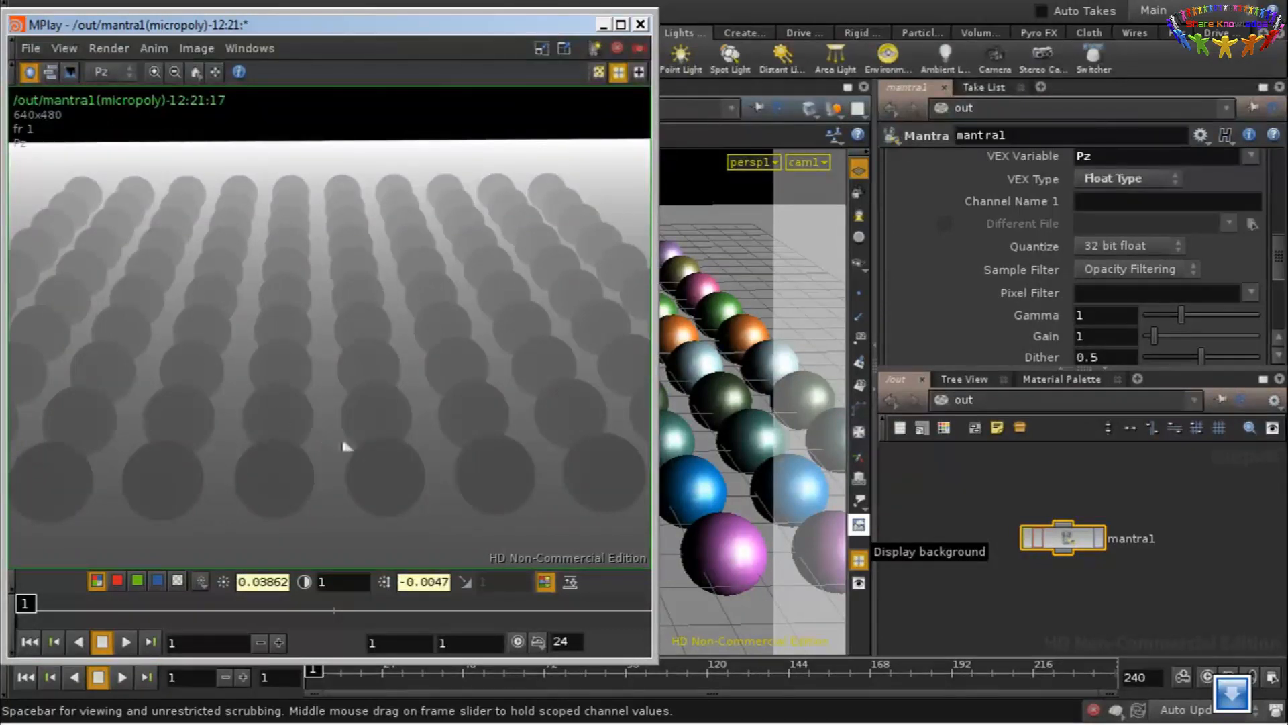
left_click(120, 71)
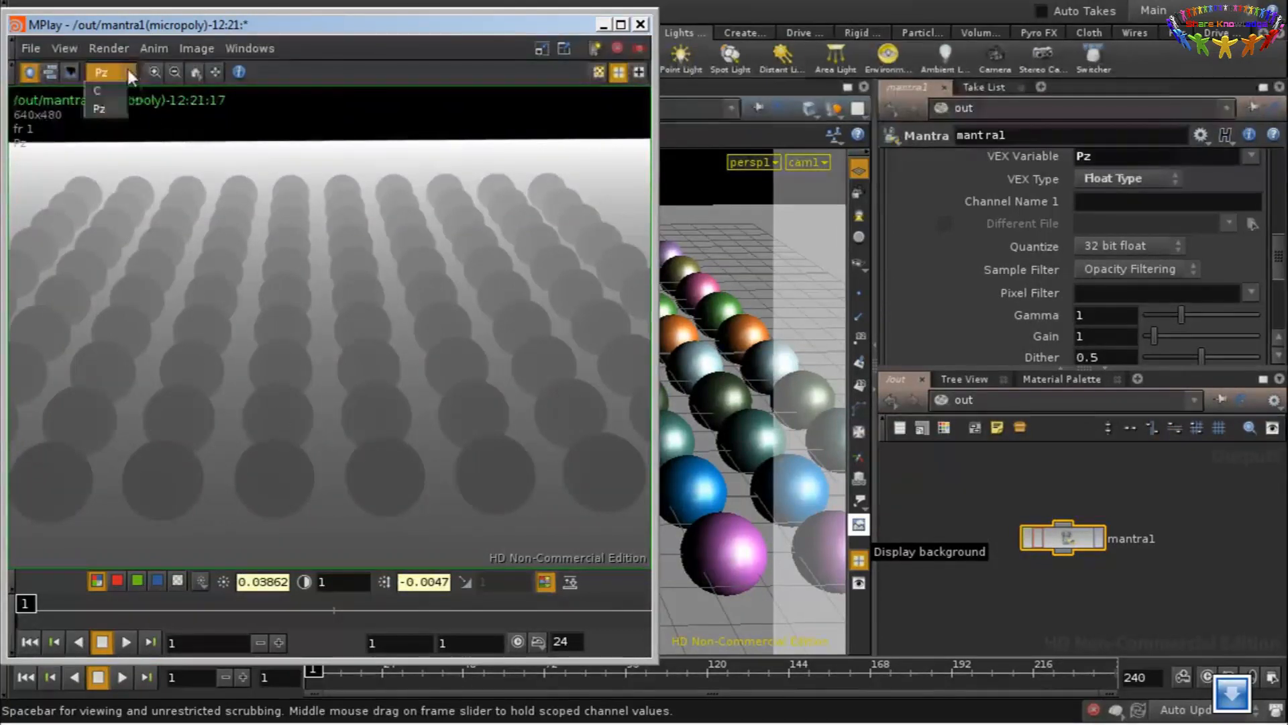
left_click(106, 90)
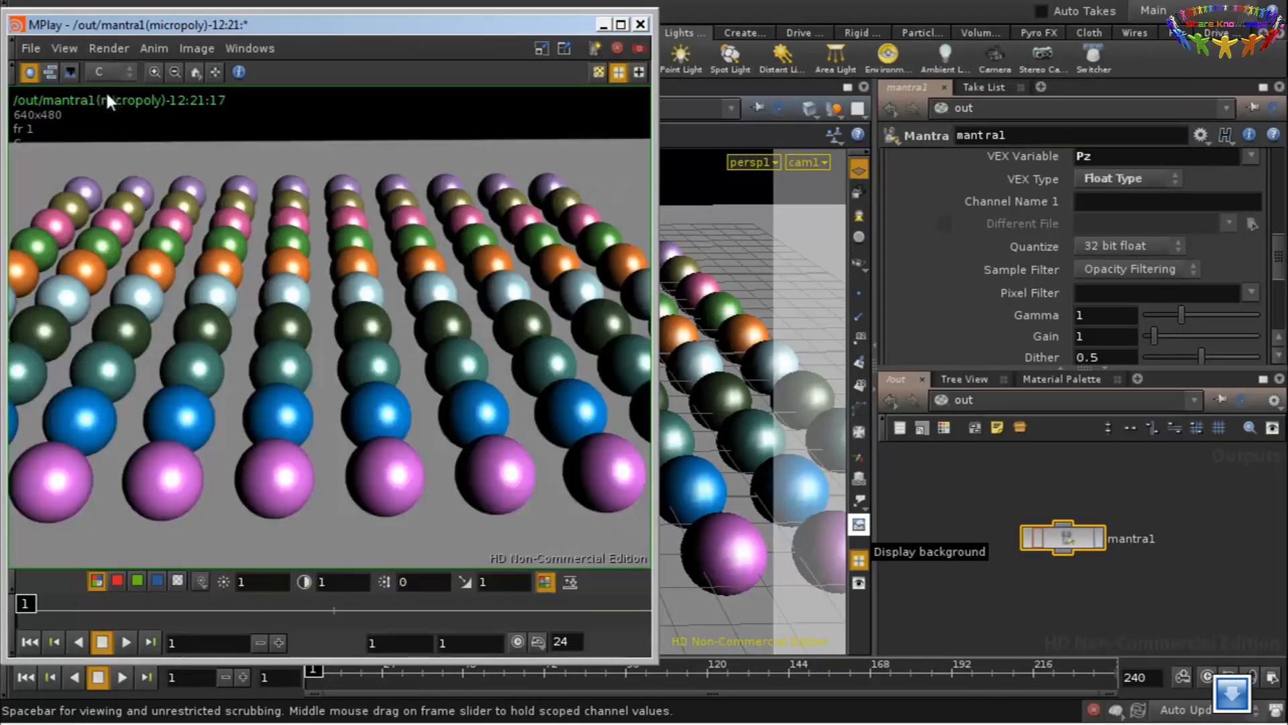
Inspect the edge of a blue sphere up close in the rendered colour plane
right_click_drag(412, 405, 391, 261)
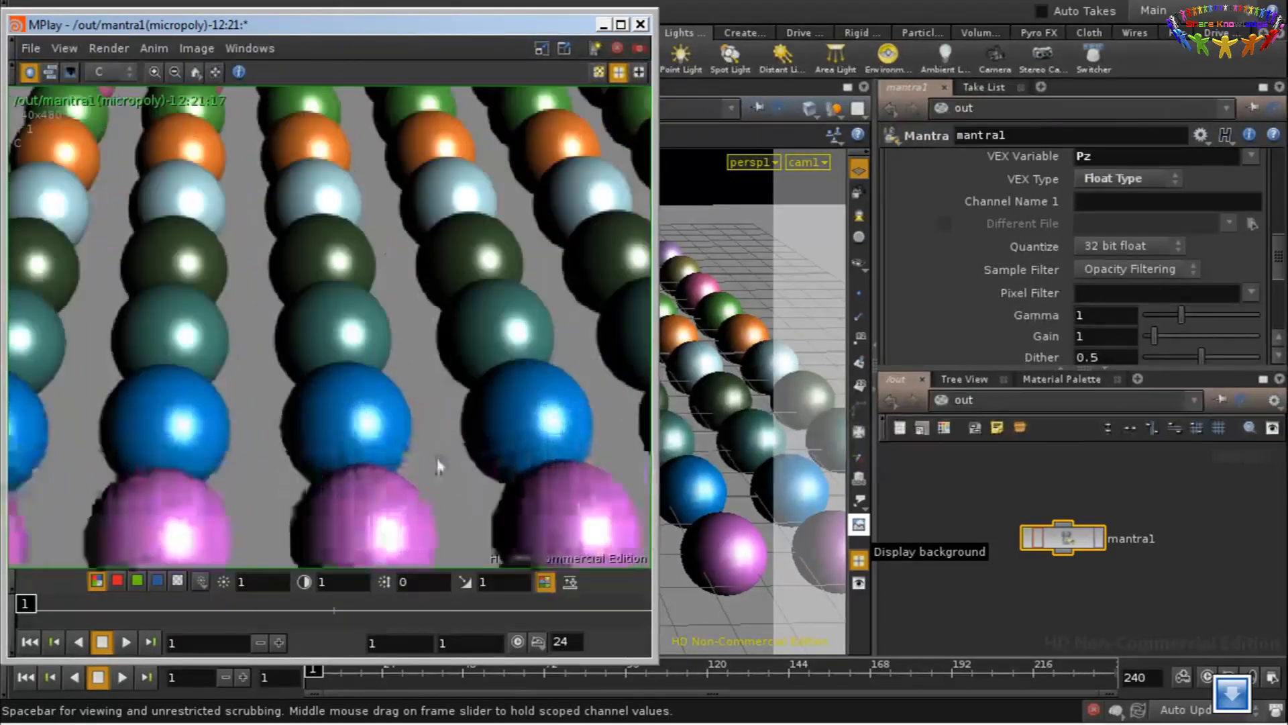
right_click_drag(436, 456, 387, 209)
right_click_drag(363, 386, 348, 244)
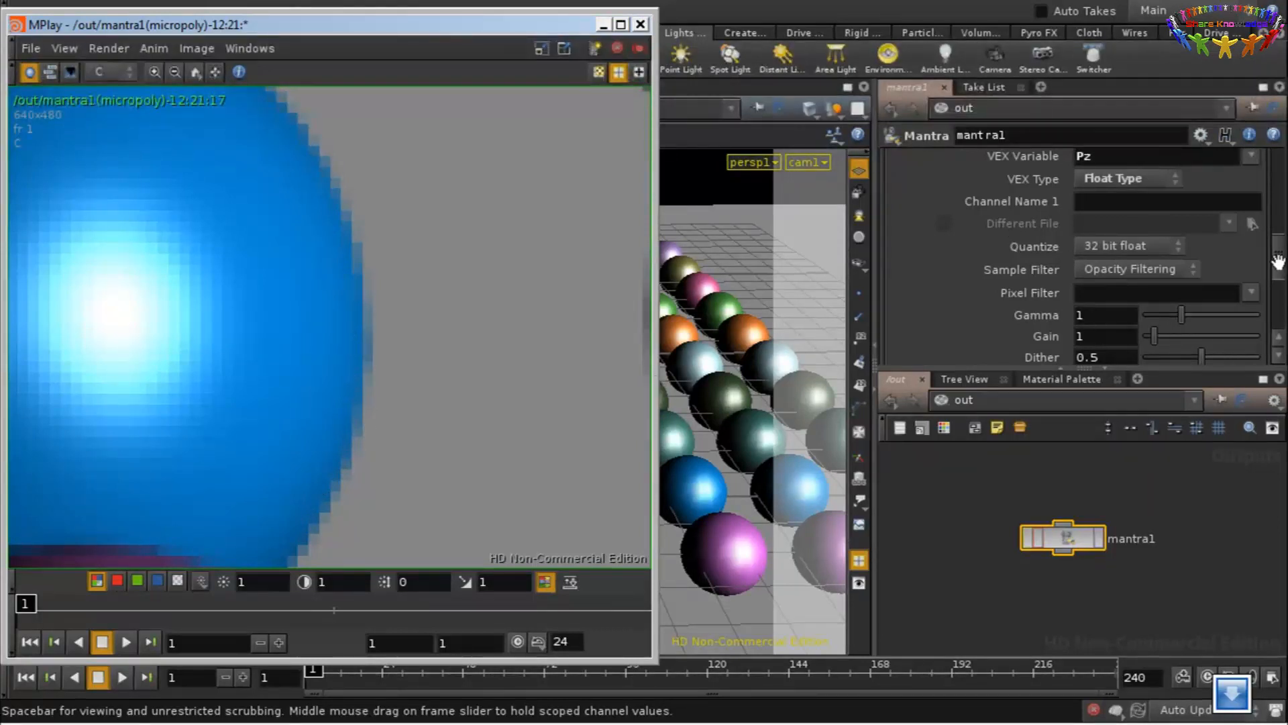
Review the Mantra node's pixel and ray sampling settings and examine the same sphere edge in the Pz plane
scroll(1077, 264, "up", 10)
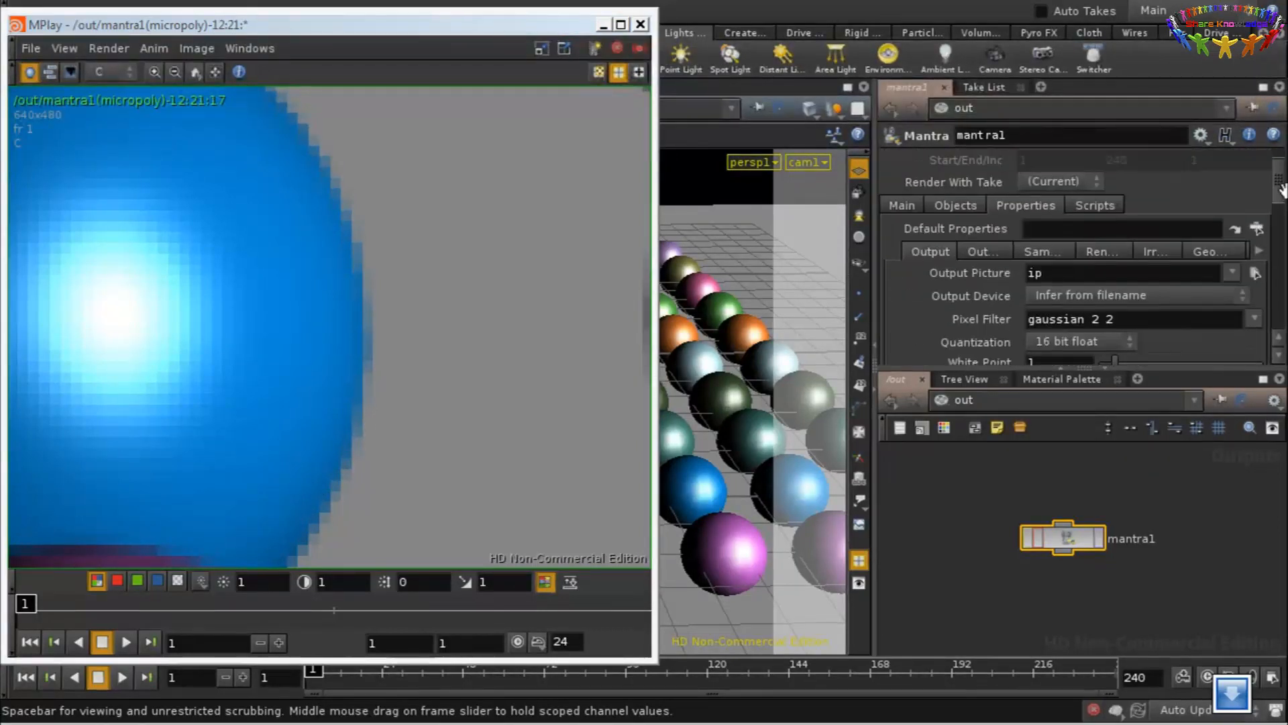
left_click(1057, 267)
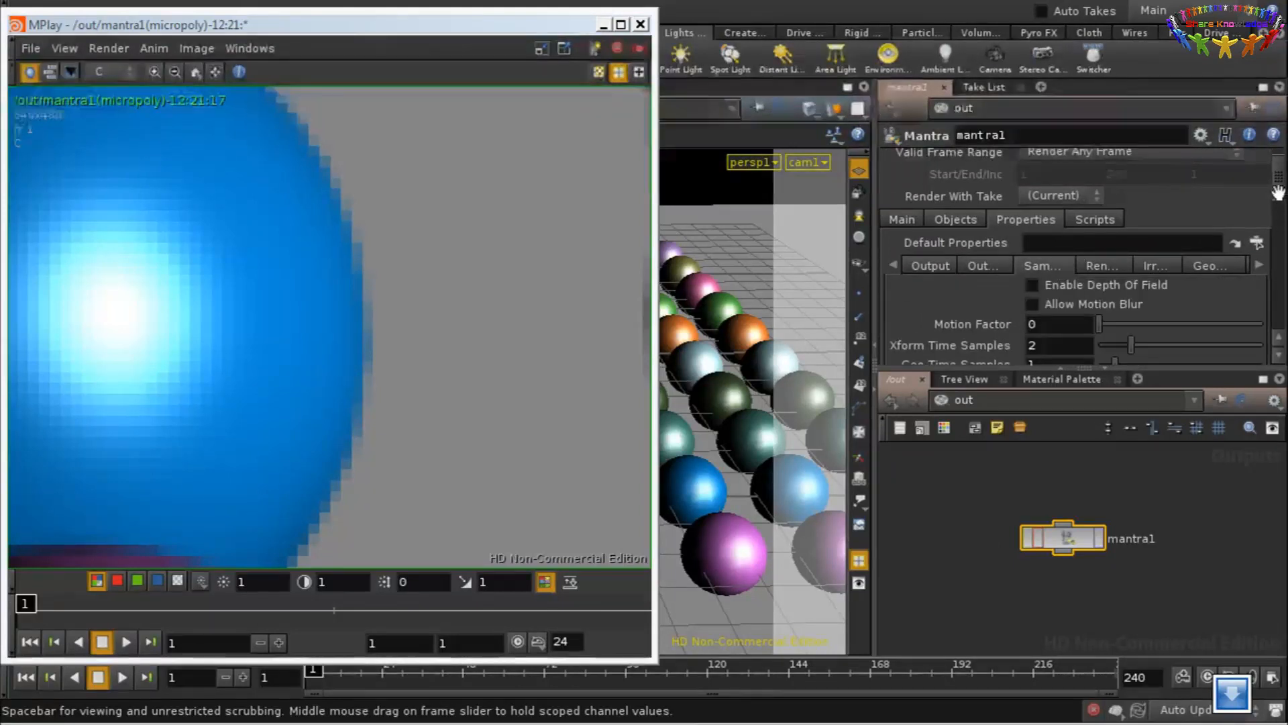
scroll(1278, 201, "down", 2)
scroll(1278, 200, "down", 3)
scroll(1278, 200, "up", 1)
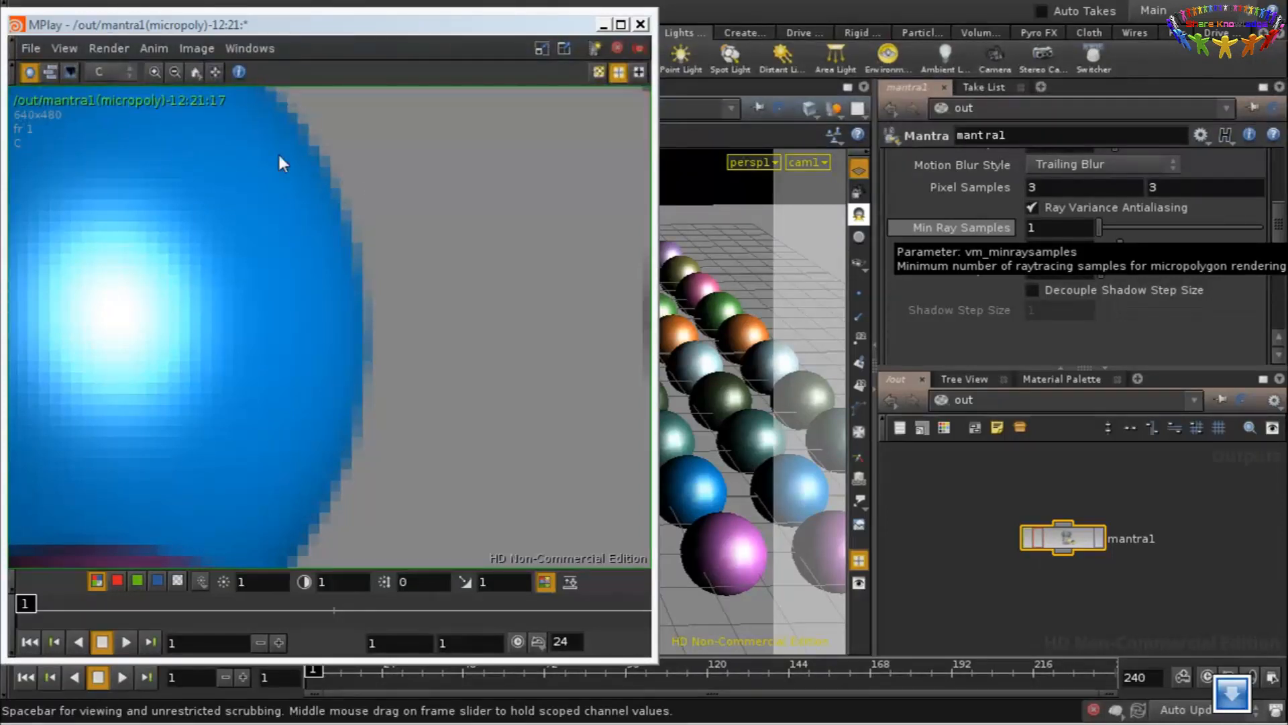
left_click(129, 71)
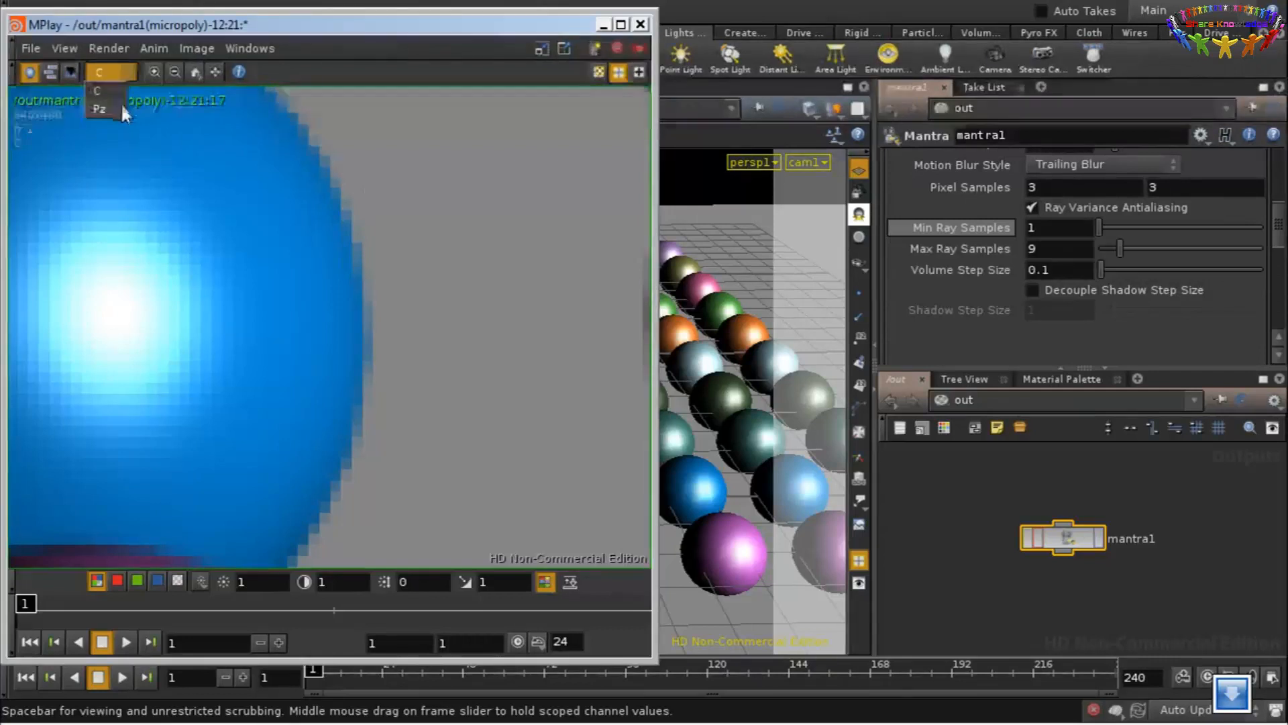
left_click(101, 108)
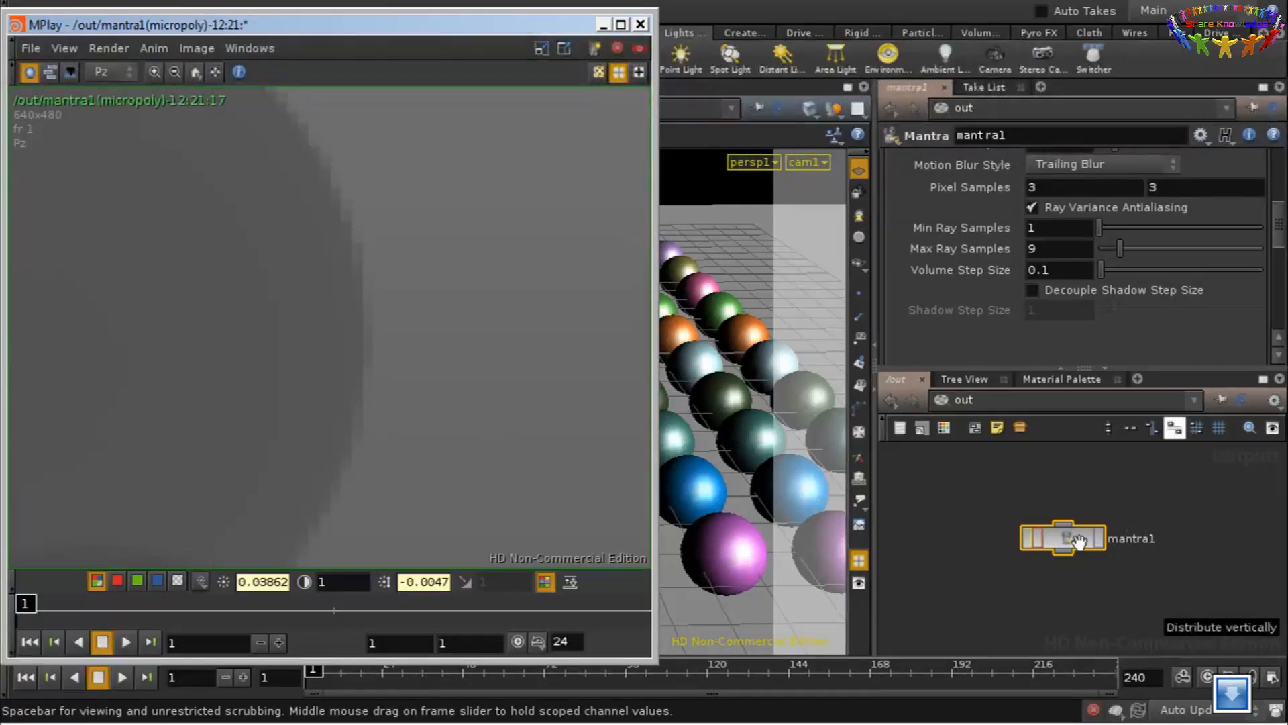
Set the Pz image plane's sample filter to Closest Surface and its pixel filter to Closest Sample Filtering
left_click_drag(1278, 249, 1281, 278)
left_click(926, 279)
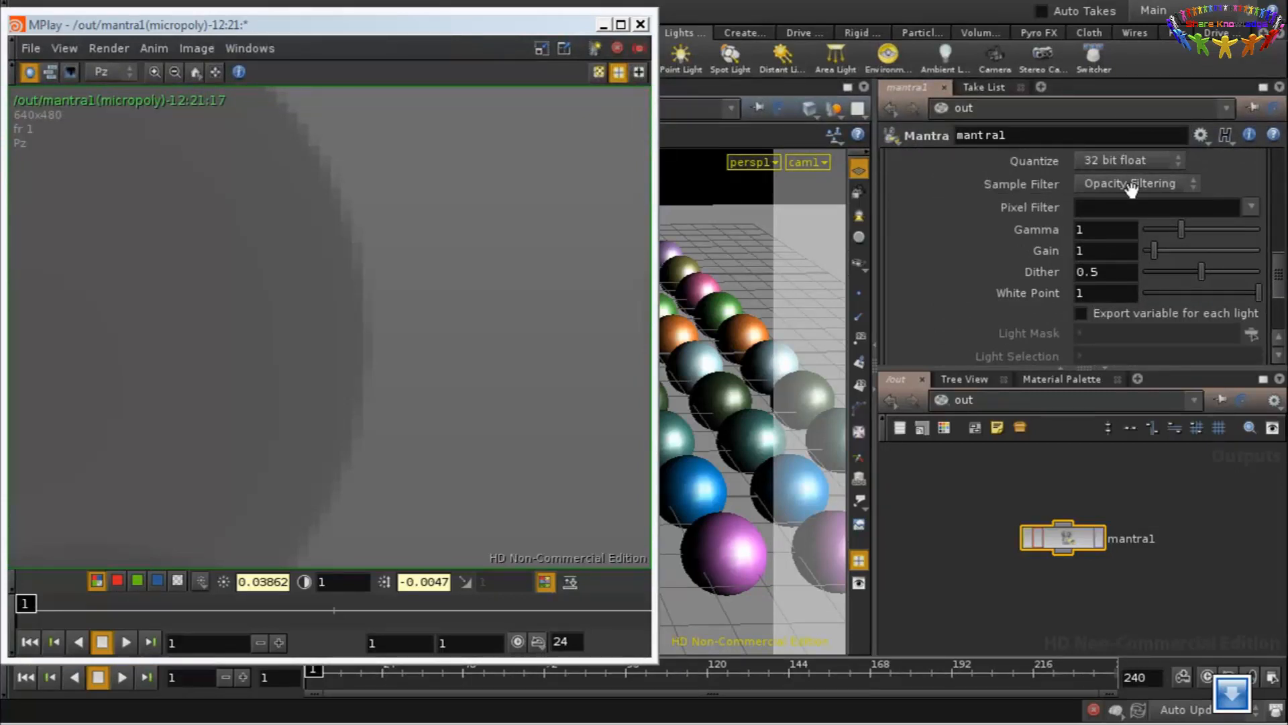
left_click(1198, 188)
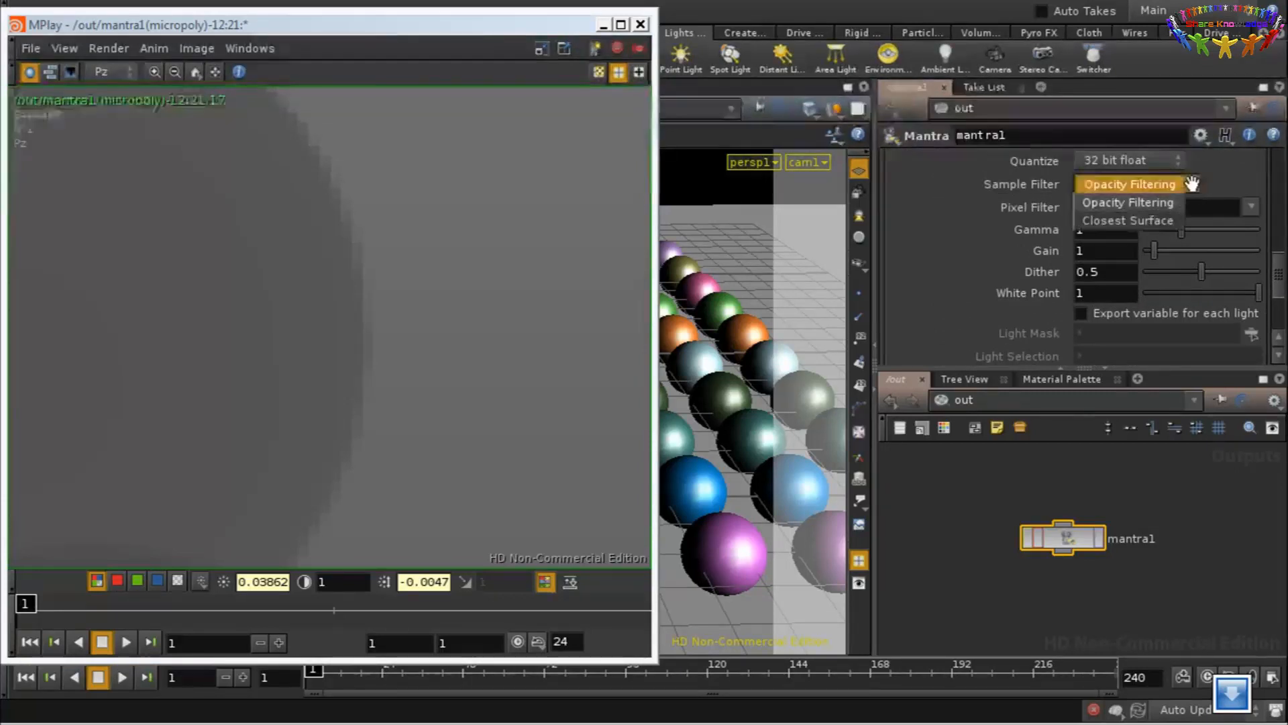
left_click(1154, 219)
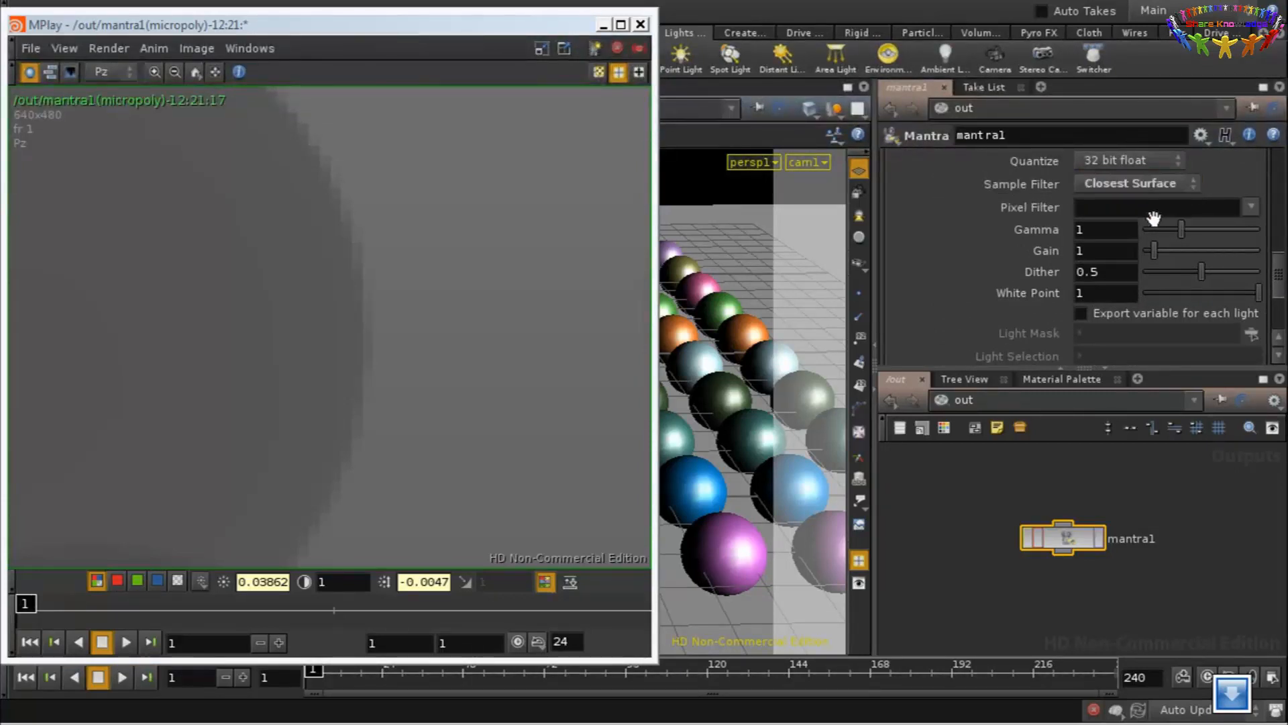
left_click(1251, 208)
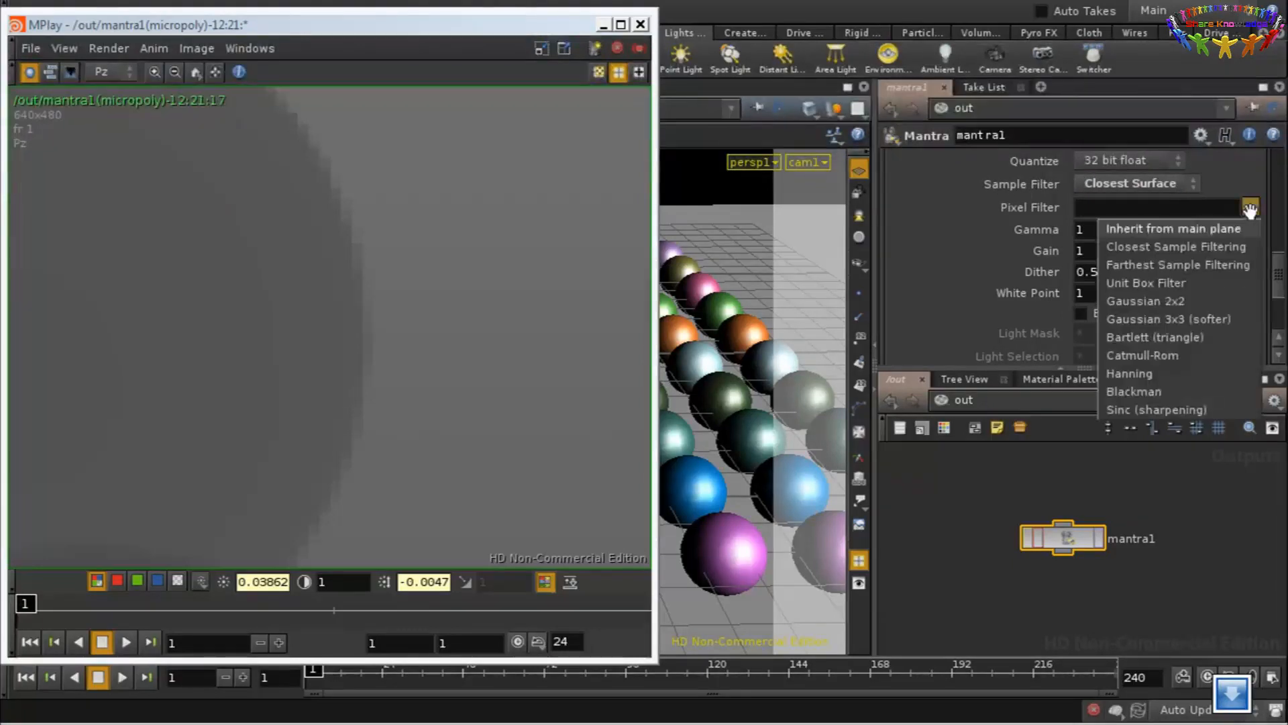
left_click(1212, 248)
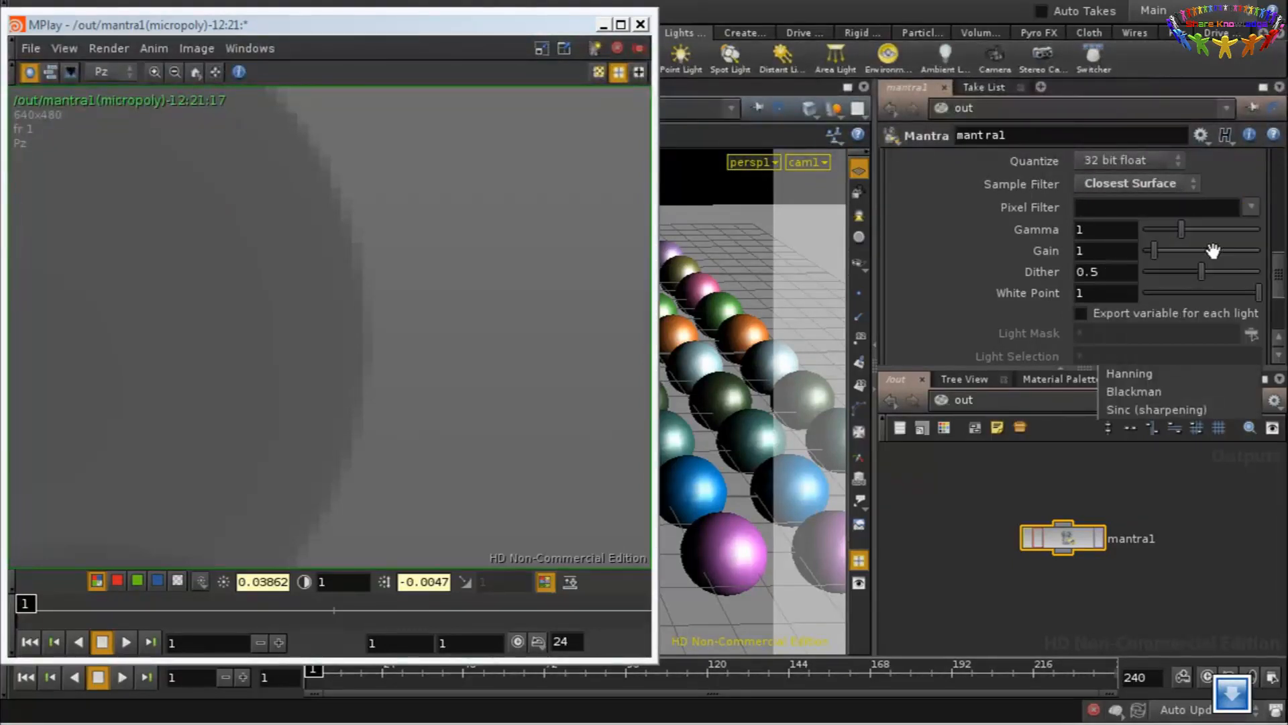
Re-render the mantra1 node with its node settings and show the C colour plane of the new render
left_click(1100, 543)
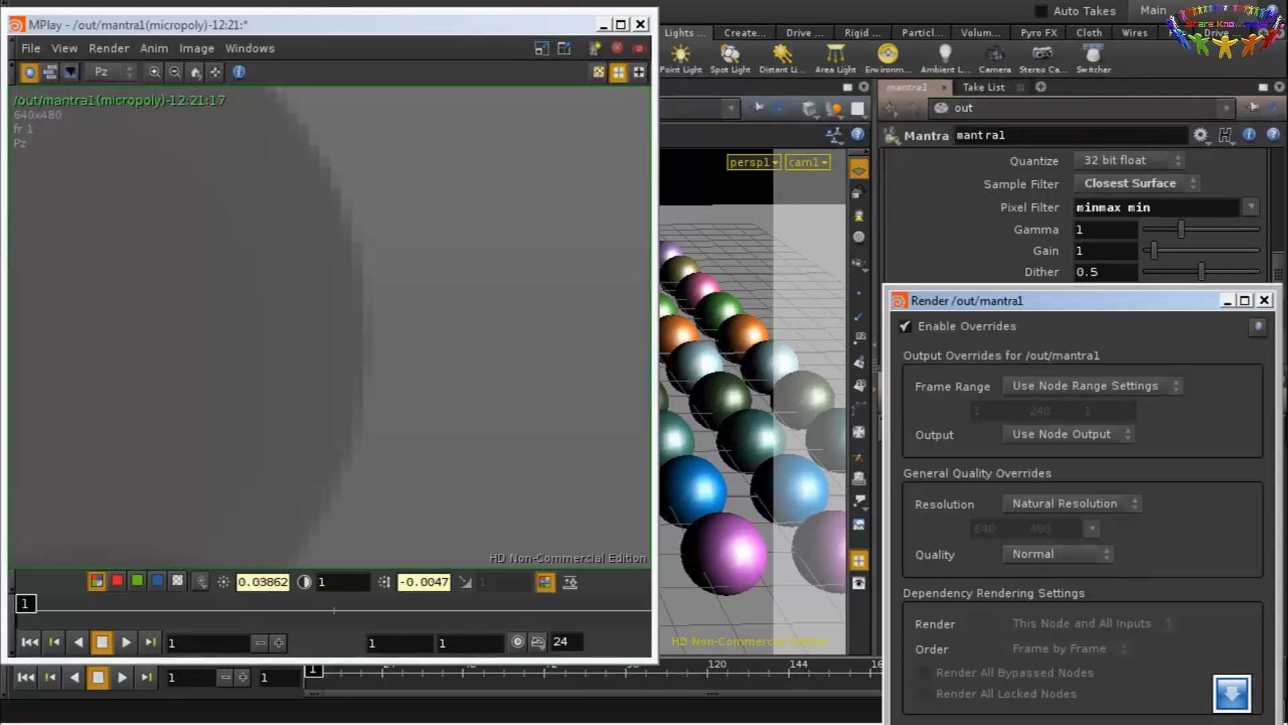
left_click(939, 723)
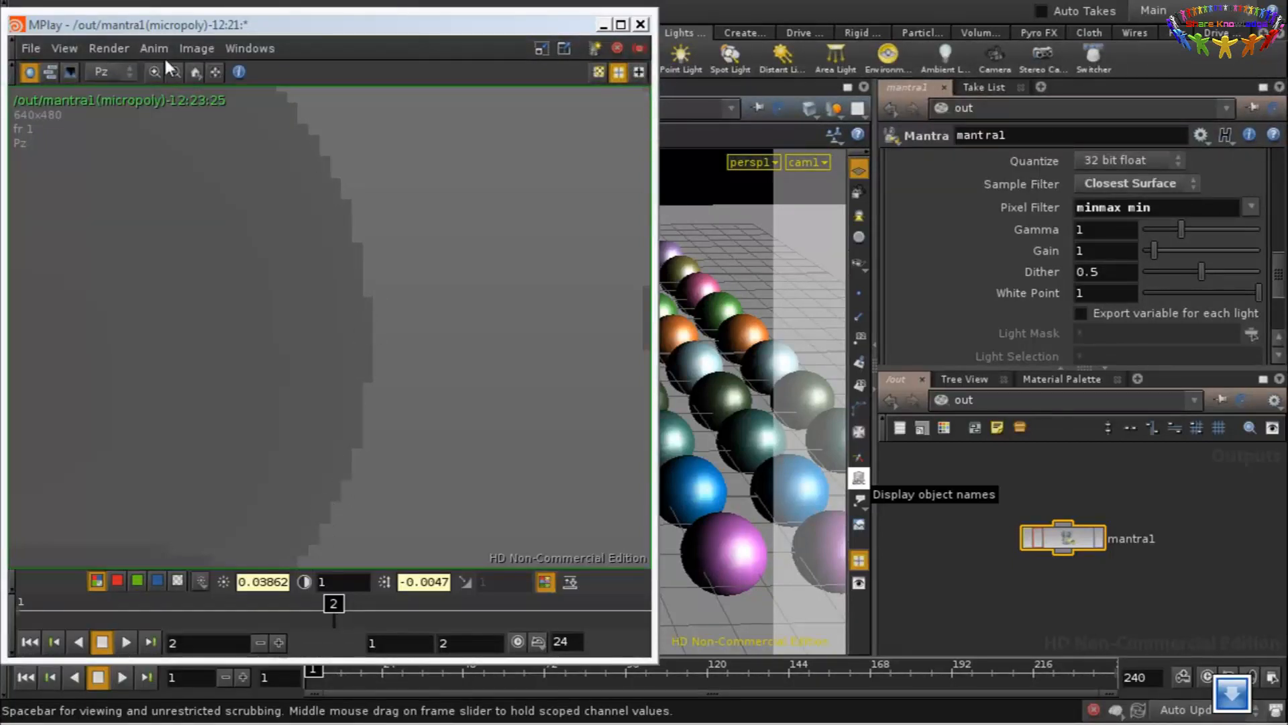
left_click(130, 70)
left_click(118, 88)
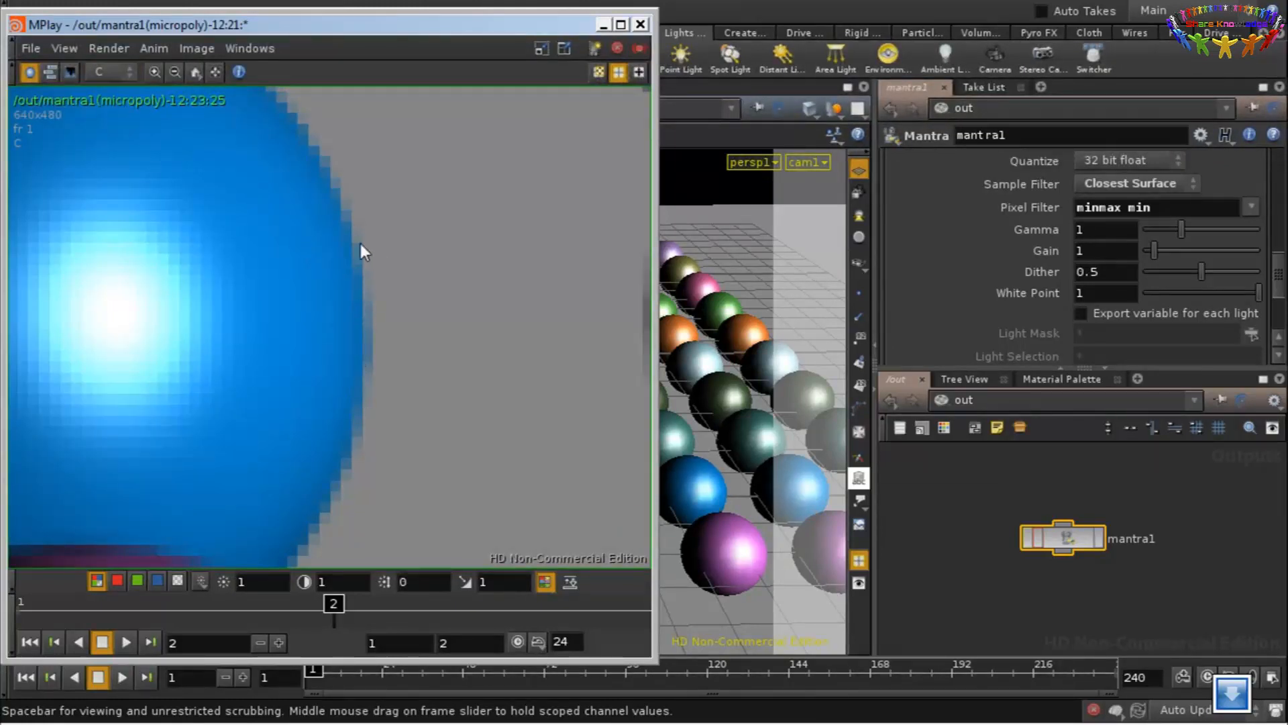
Compare the sphere's edge in the Pz plane with the C plane, and close the render viewer
left_click(112, 69)
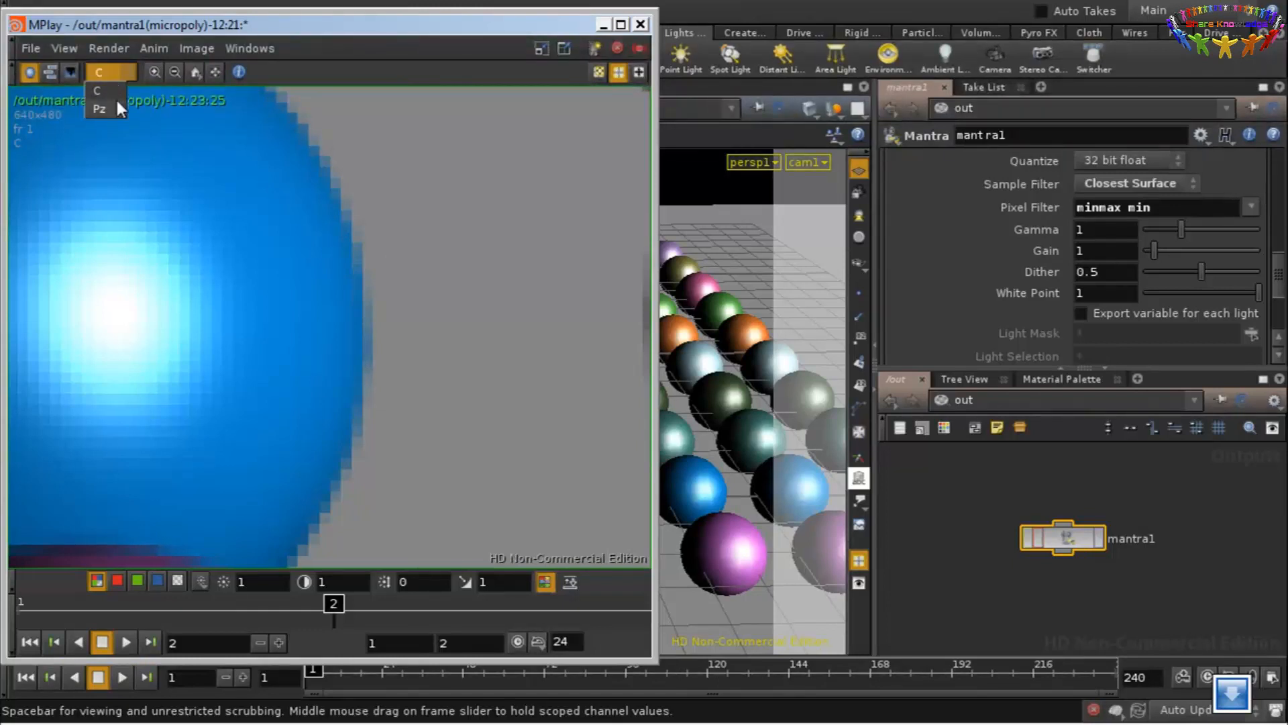
left_click(101, 109)
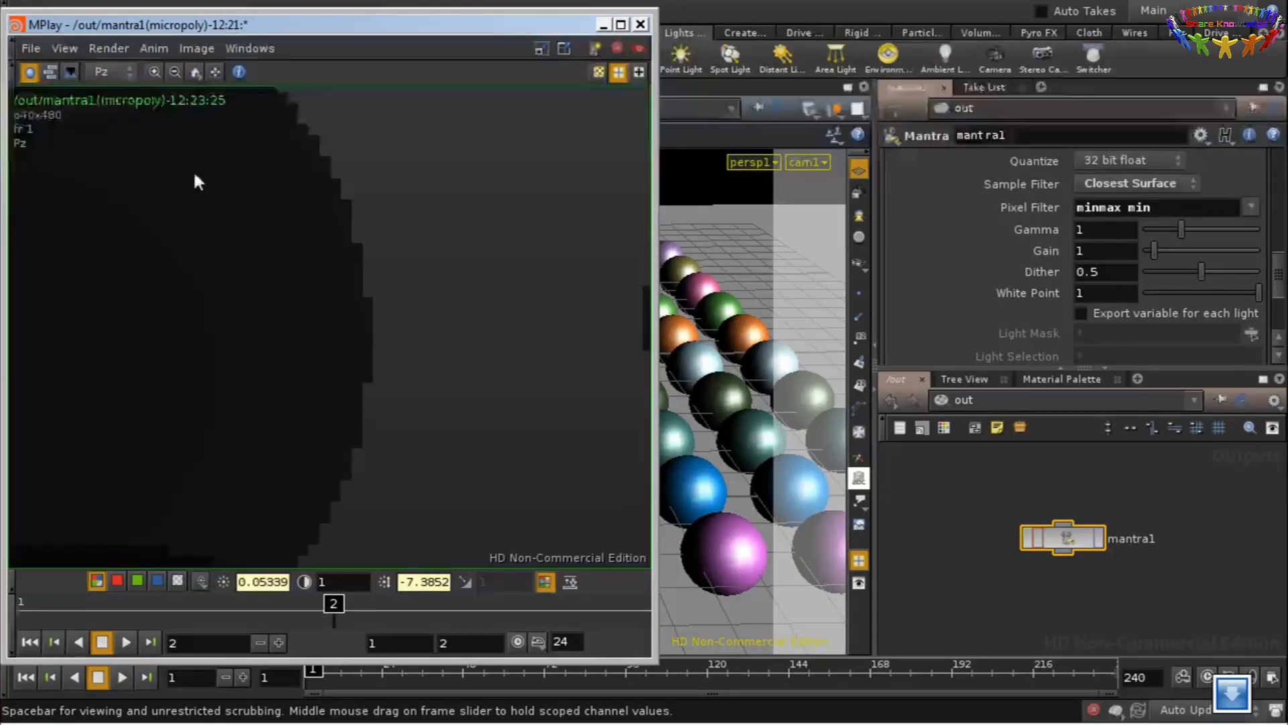
left_click(115, 90)
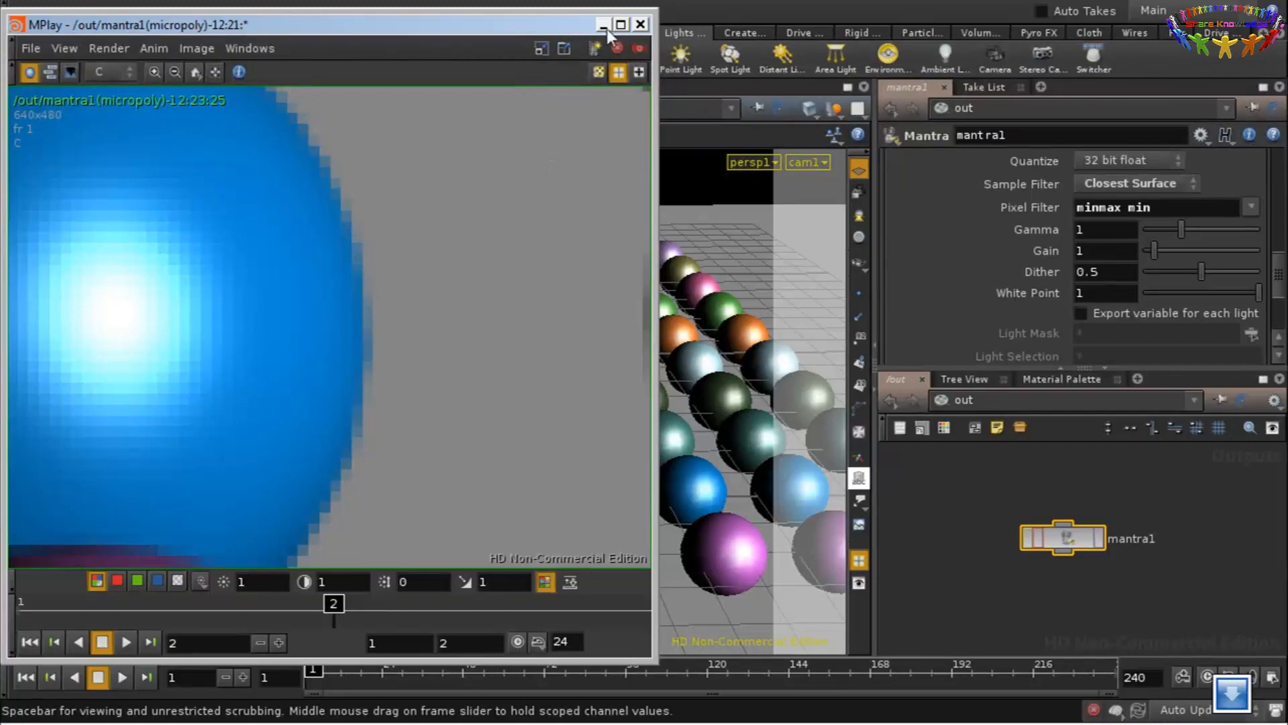
left_click(641, 25)
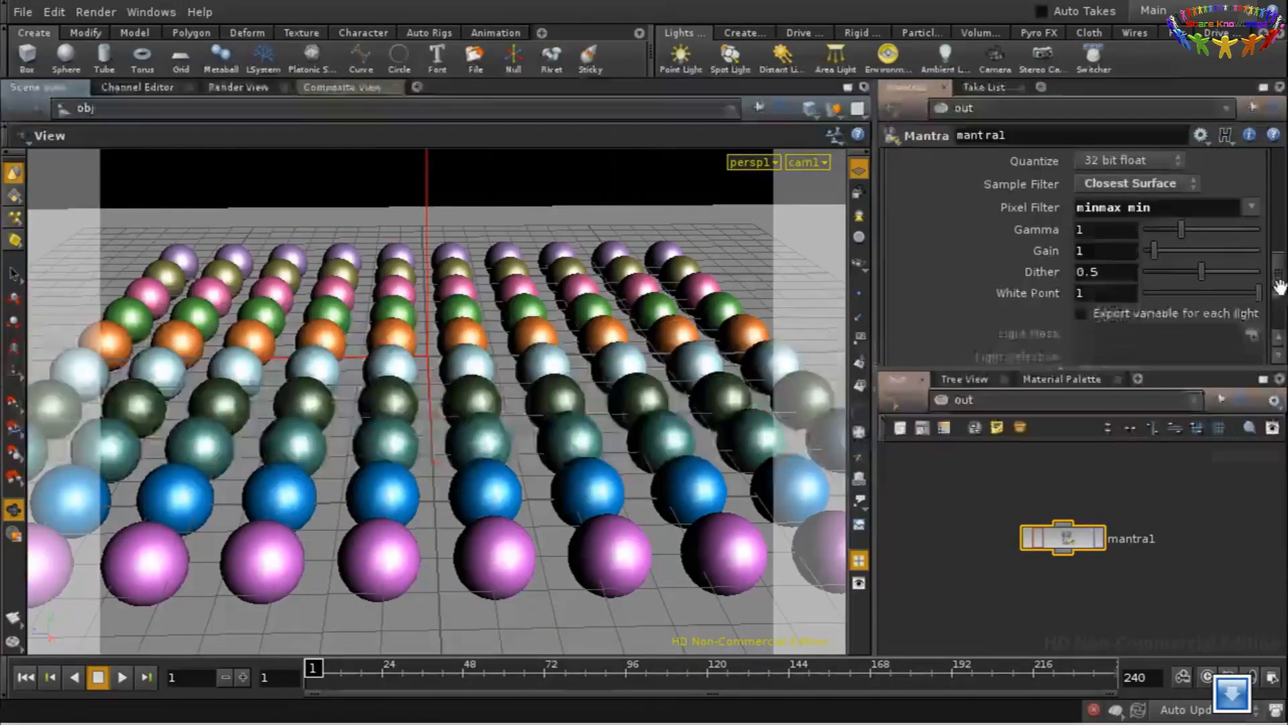
Set the Mantra node's output picture to $HIP/zdepth.pic
scroll(1277, 267, "up", 3)
left_click_drag(1278, 266, 1269, 190)
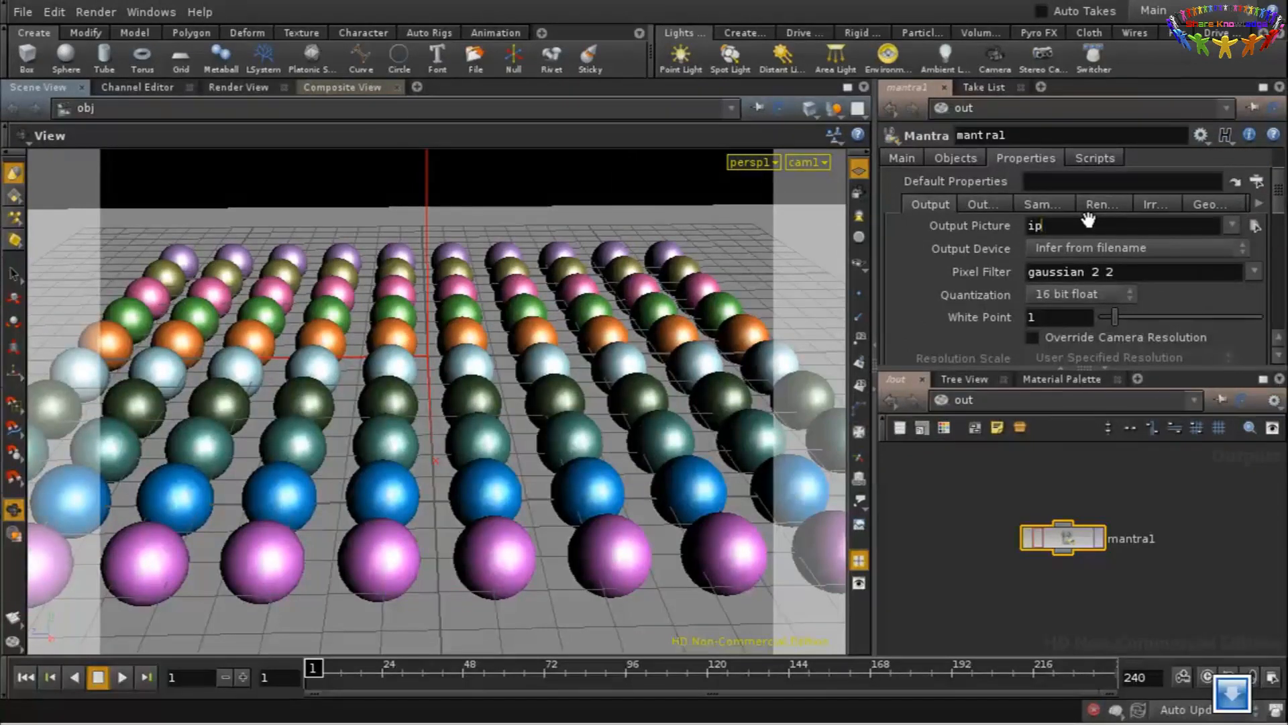
type("P")
type("IP/")
type("z")
type("depth.pic")
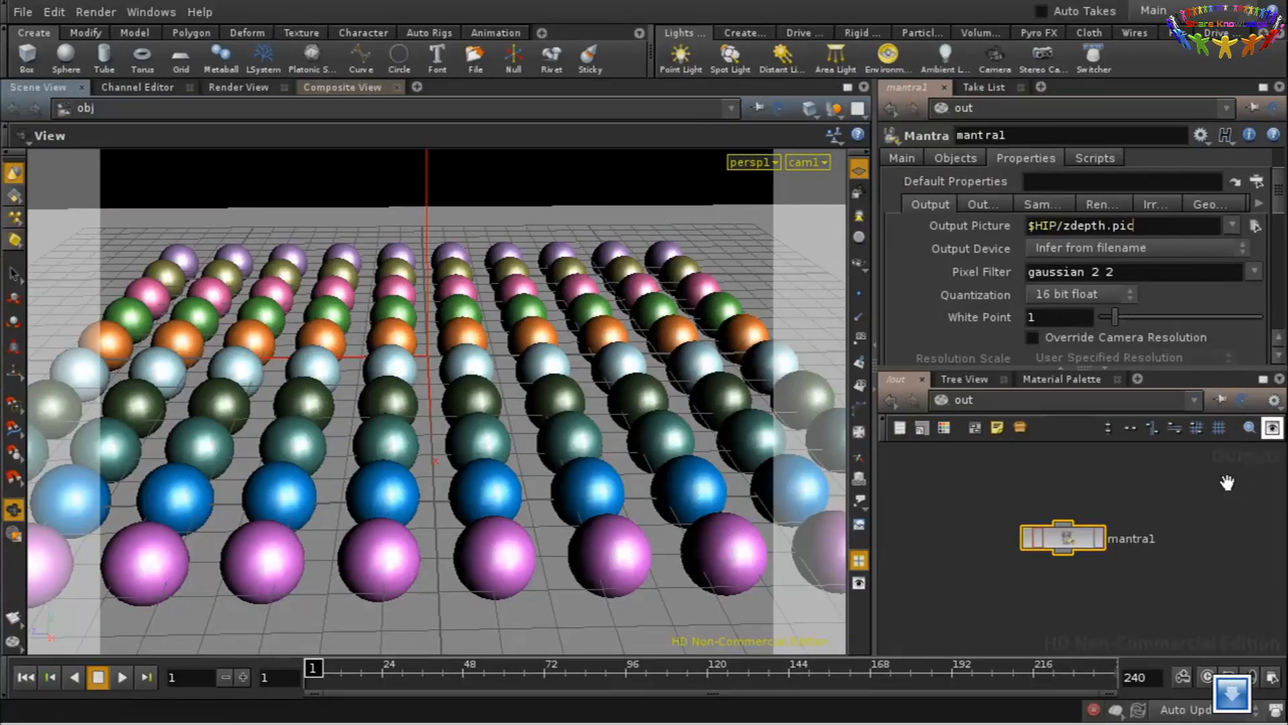
Try the Different File option of the Pz image plane and turn it off again
left_click_drag(1280, 194, 1282, 248)
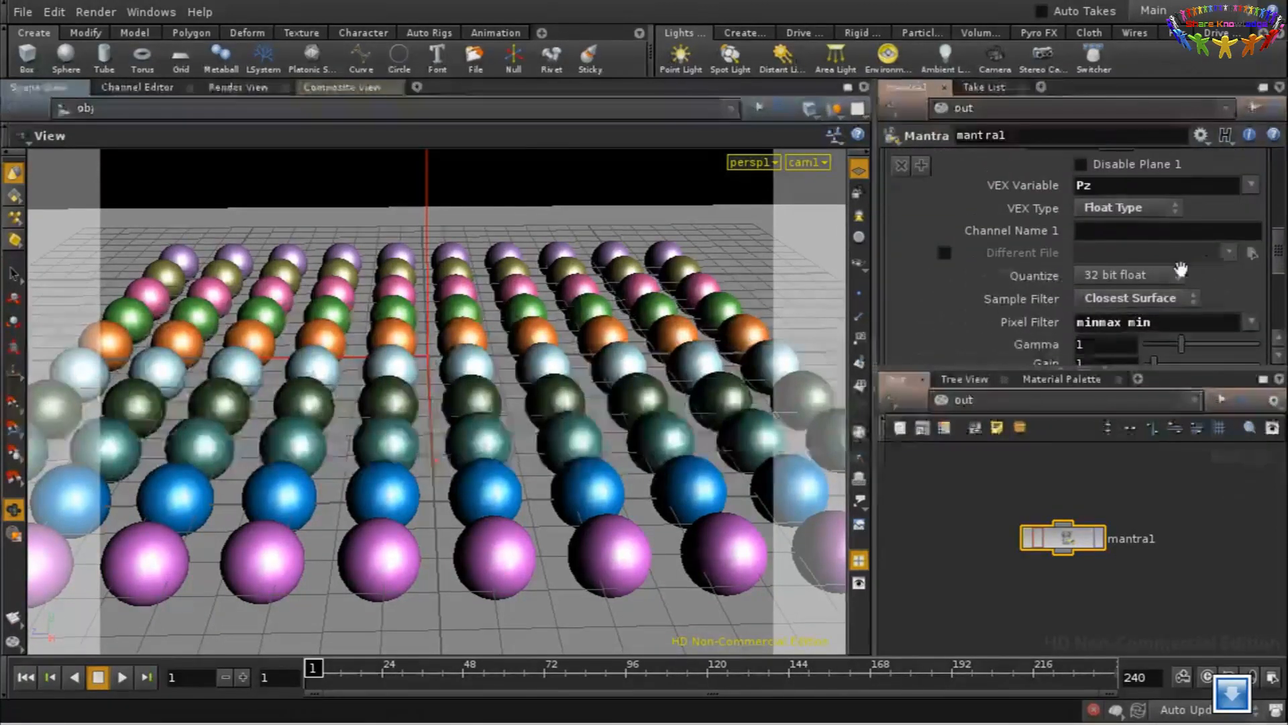
left_click(944, 251)
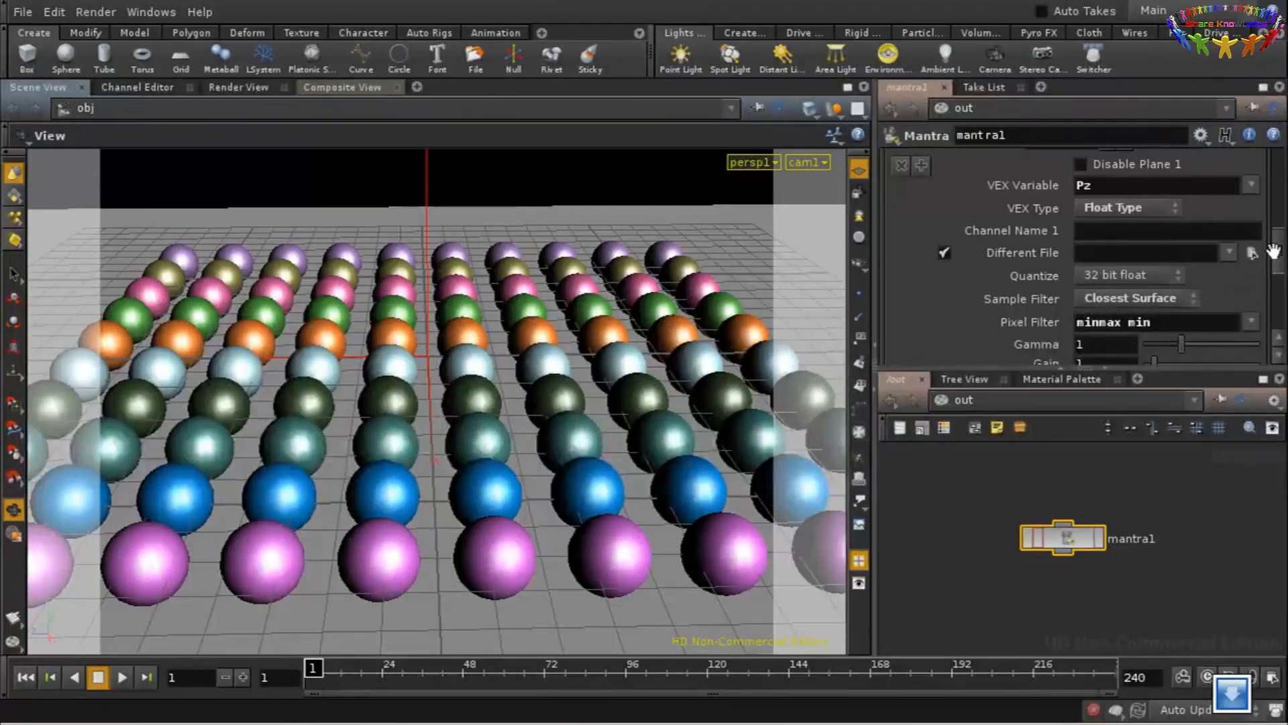
scroll(1273, 251, "up", 2)
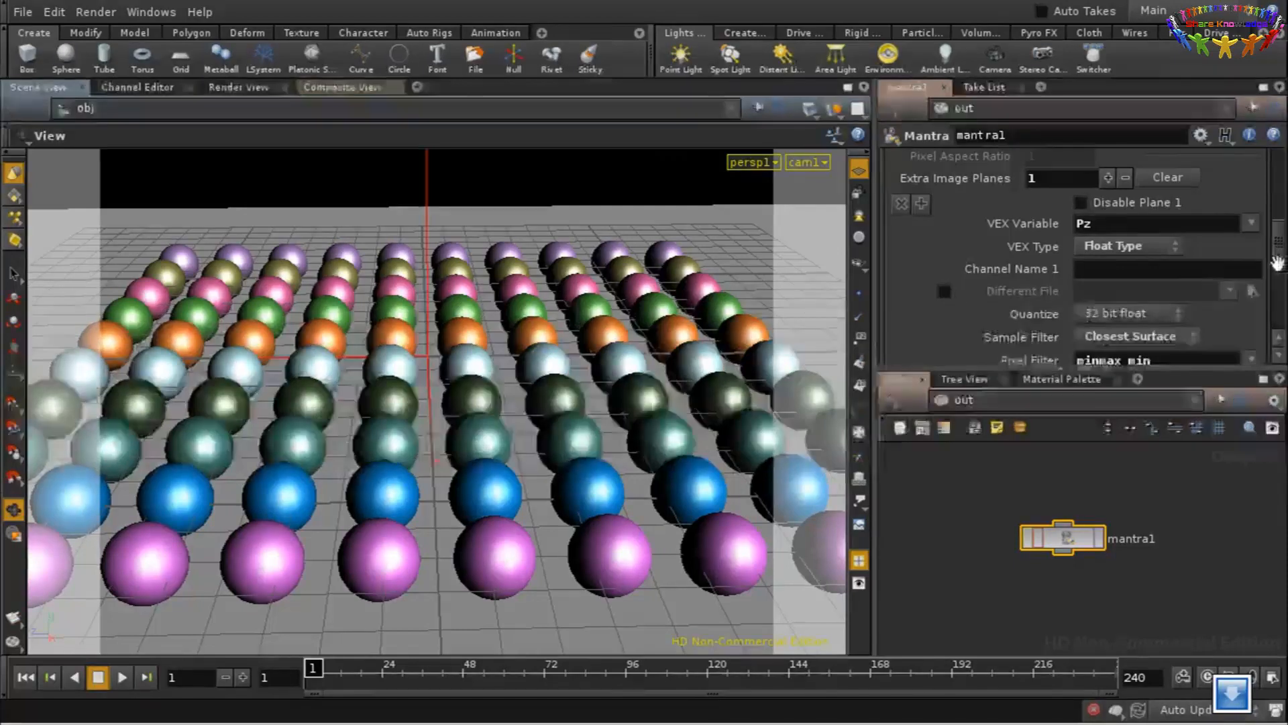
left_click_drag(1275, 258, 1279, 200)
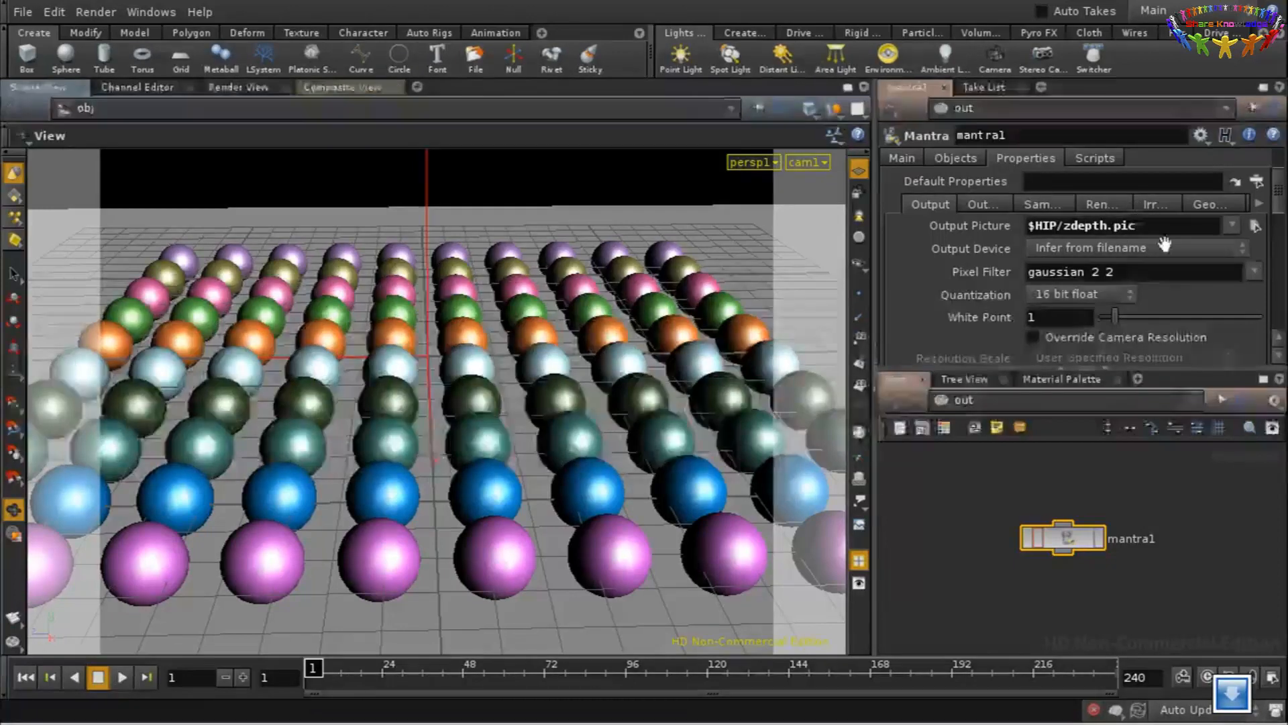
Render the mantra1 node to its output picture file and dismiss the render dialog
left_click_drag(1276, 199, 1277, 241)
left_click(1099, 540)
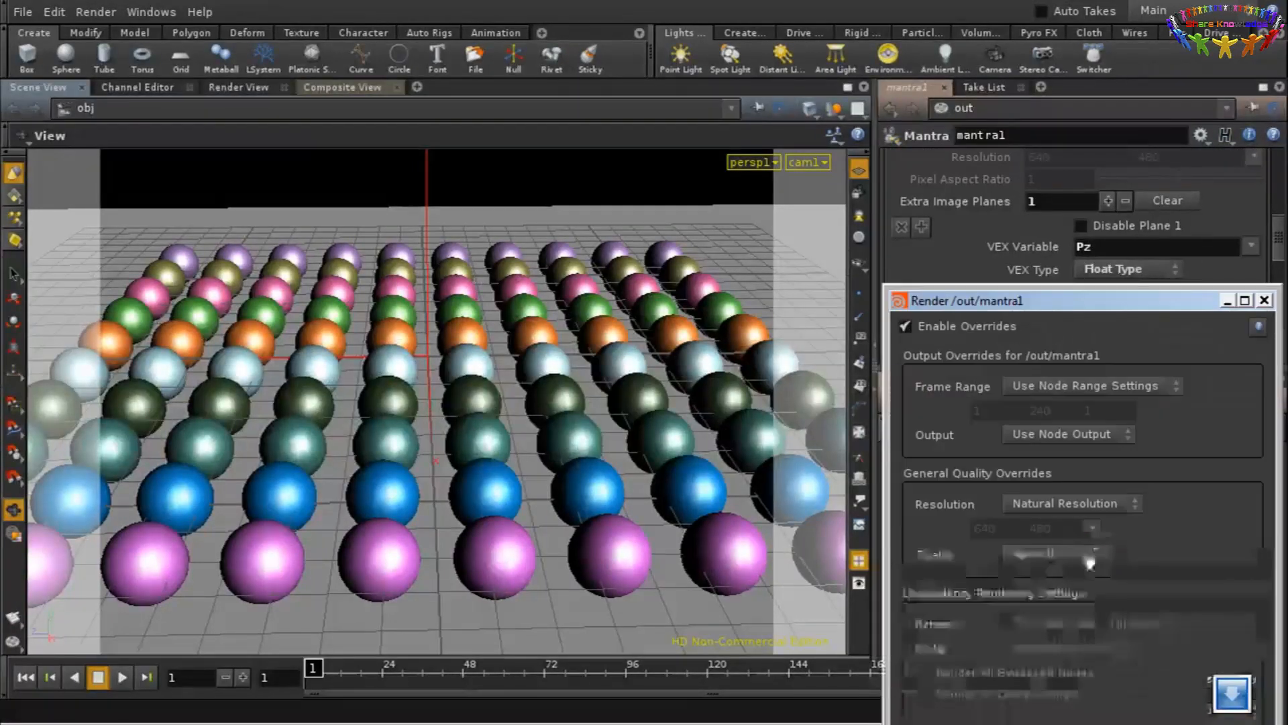
key("Escape")
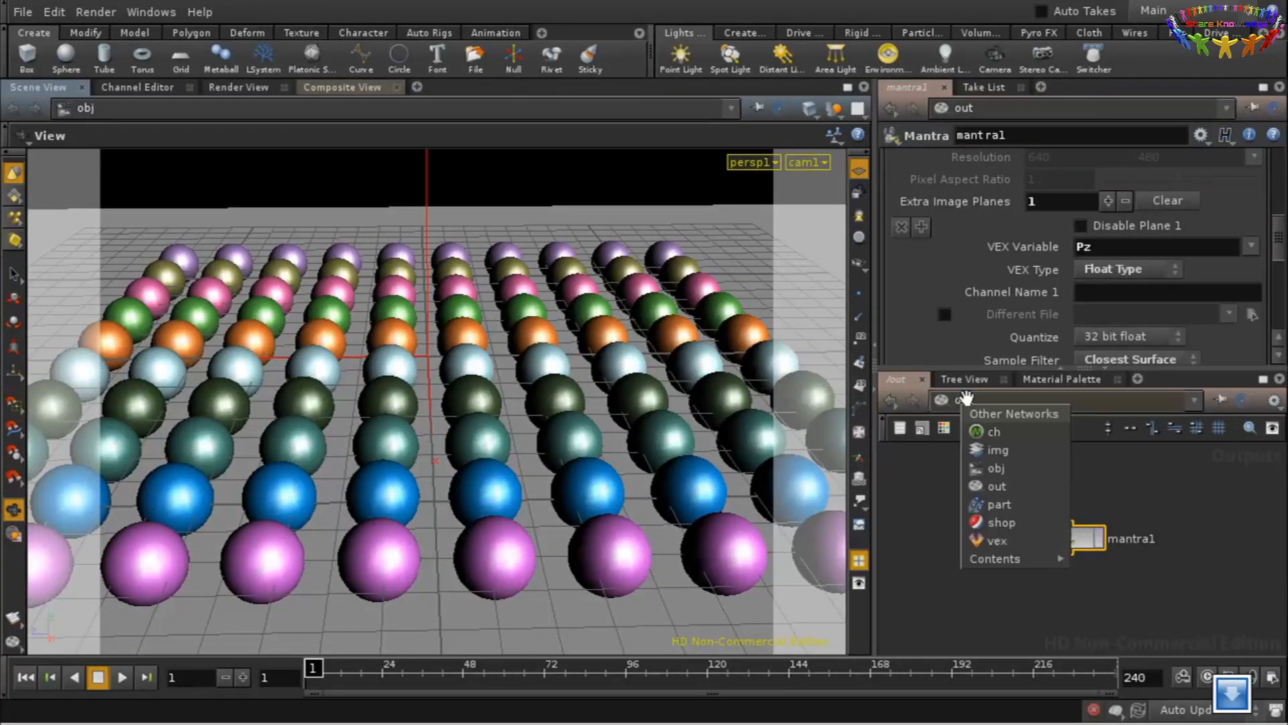
Create an Image Network node in the img context and go inside it
left_click(963, 401)
left_click(986, 451)
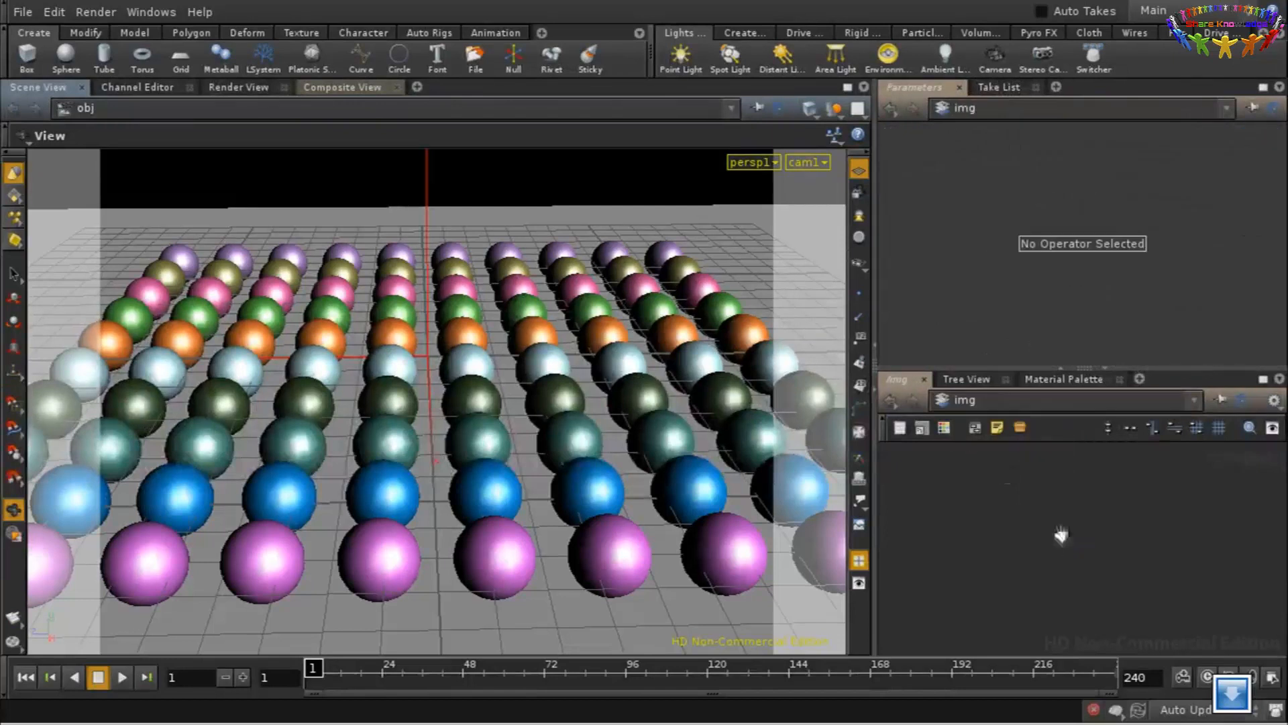
key("Tab")
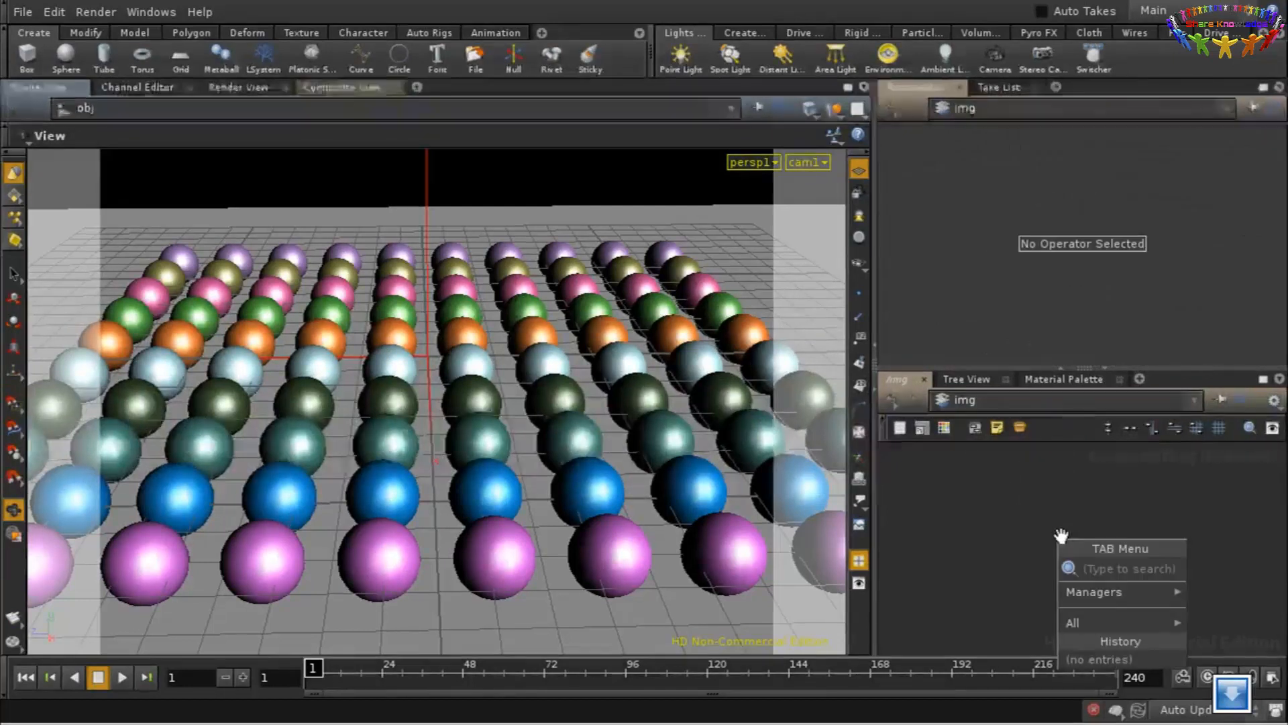
mouse_move(1118, 590)
left_click(1001, 592)
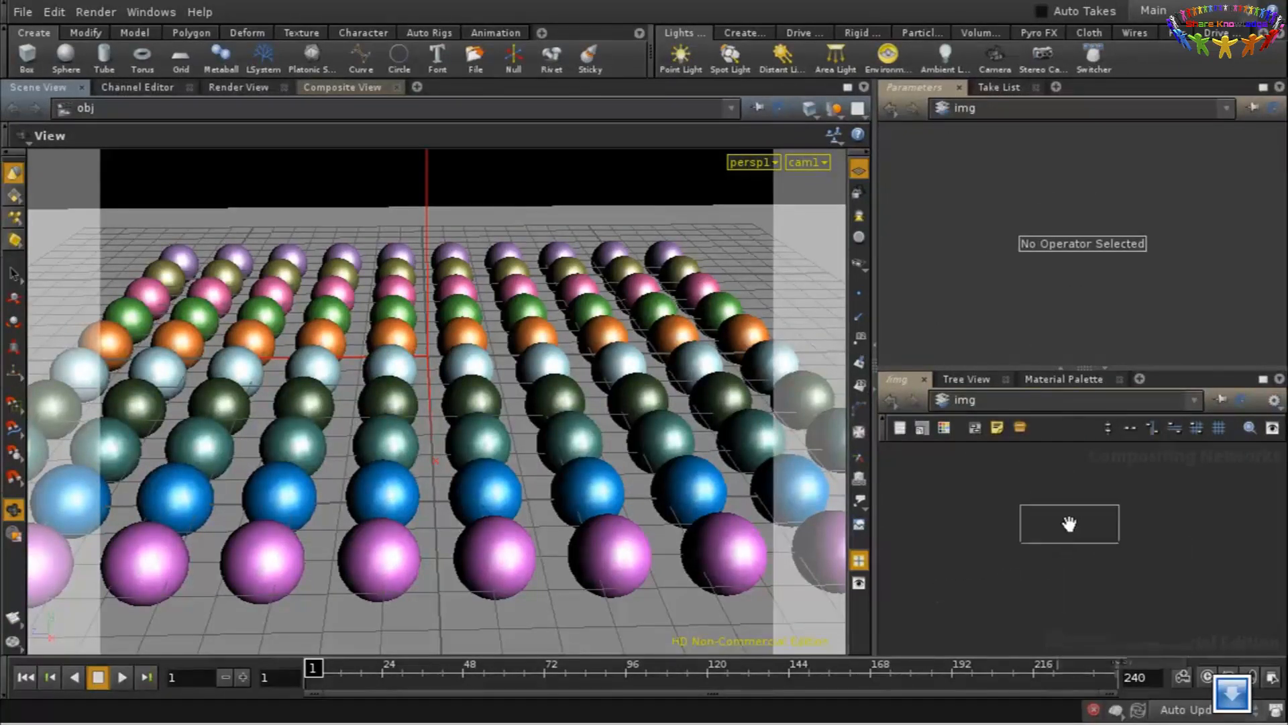
left_click(1065, 536)
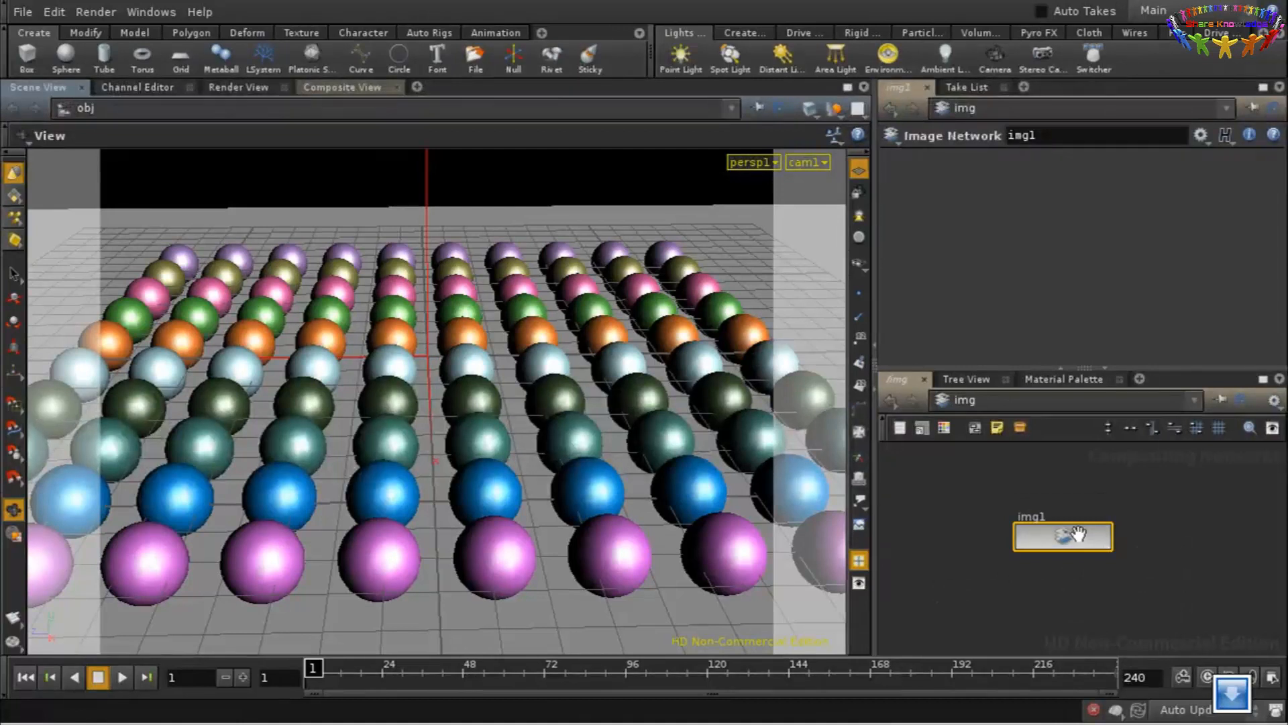
double_click(1077, 535)
Add a File node inside the image network and load $HIP/zdepth.picnc into it
key("Tab")
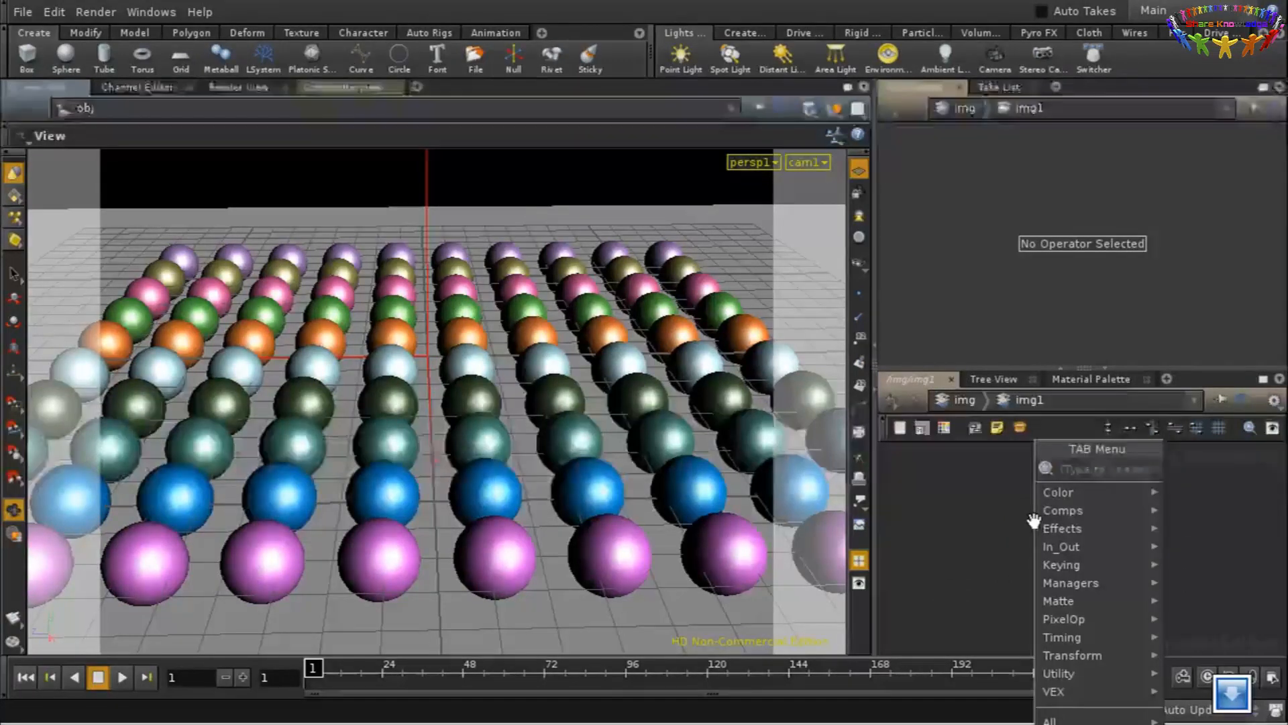
type("fi")
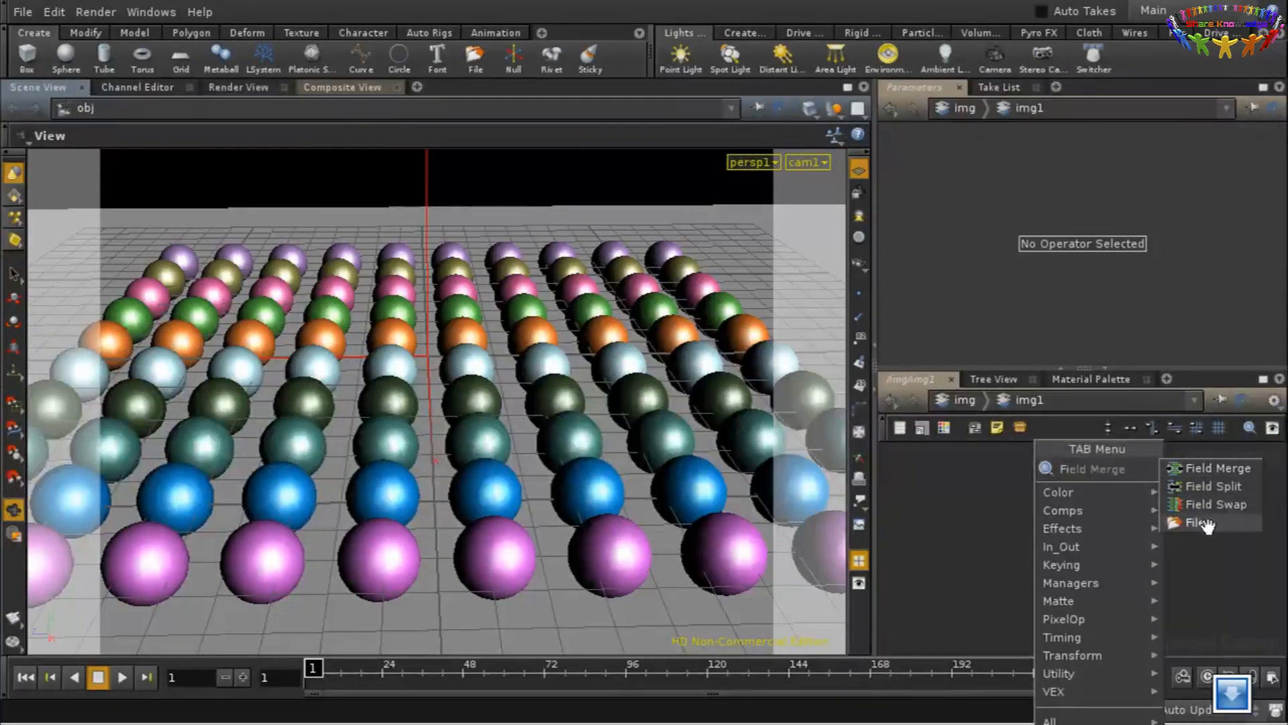
left_click(1201, 522)
left_click(1087, 522)
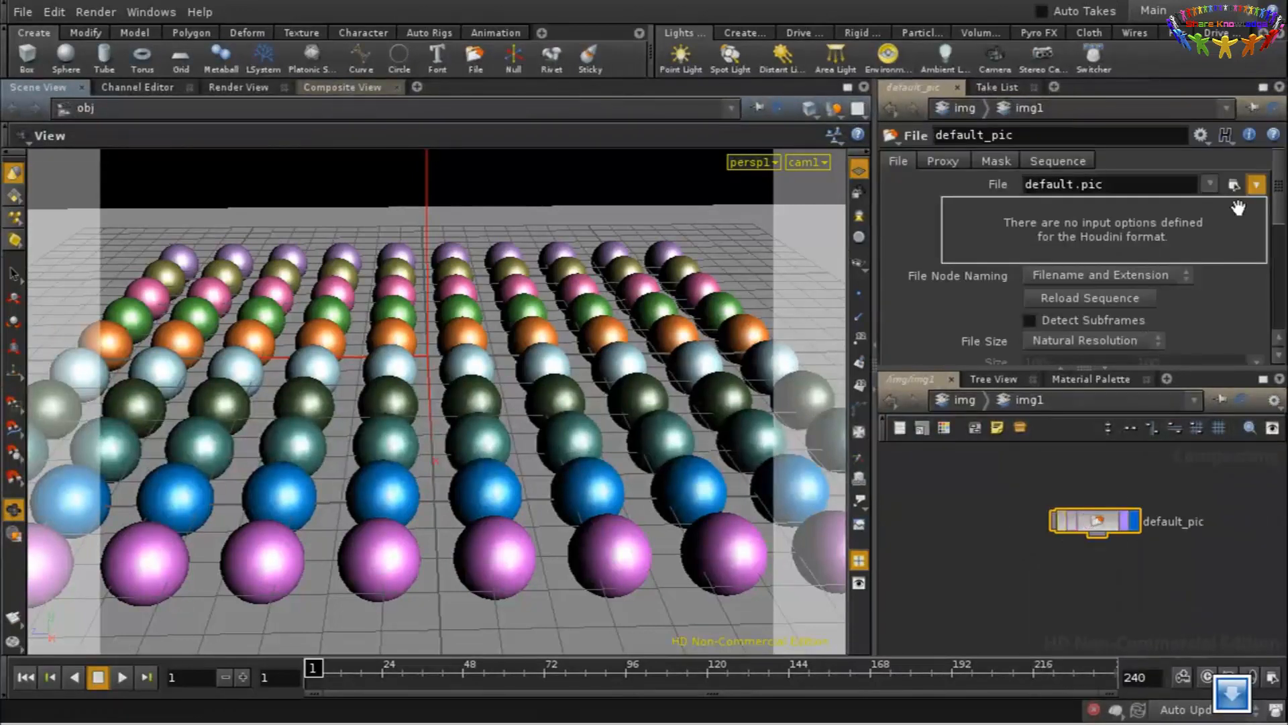
left_click(1232, 186)
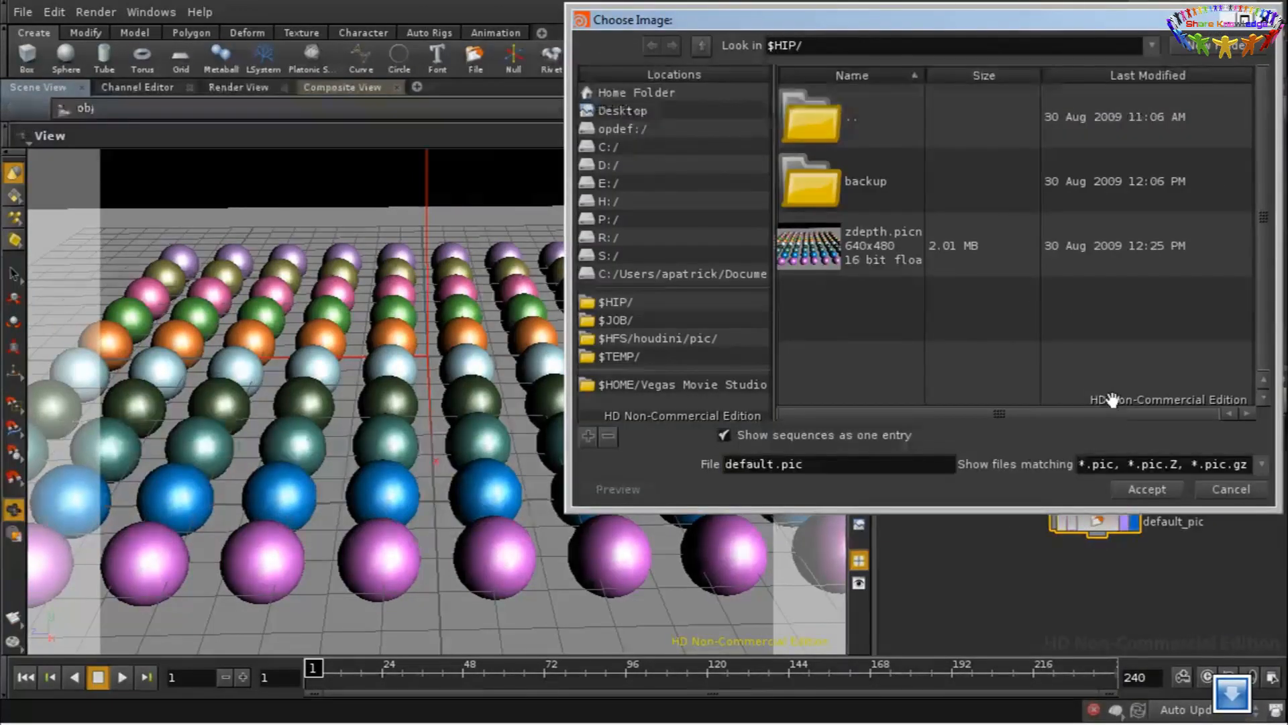
left_click(861, 251)
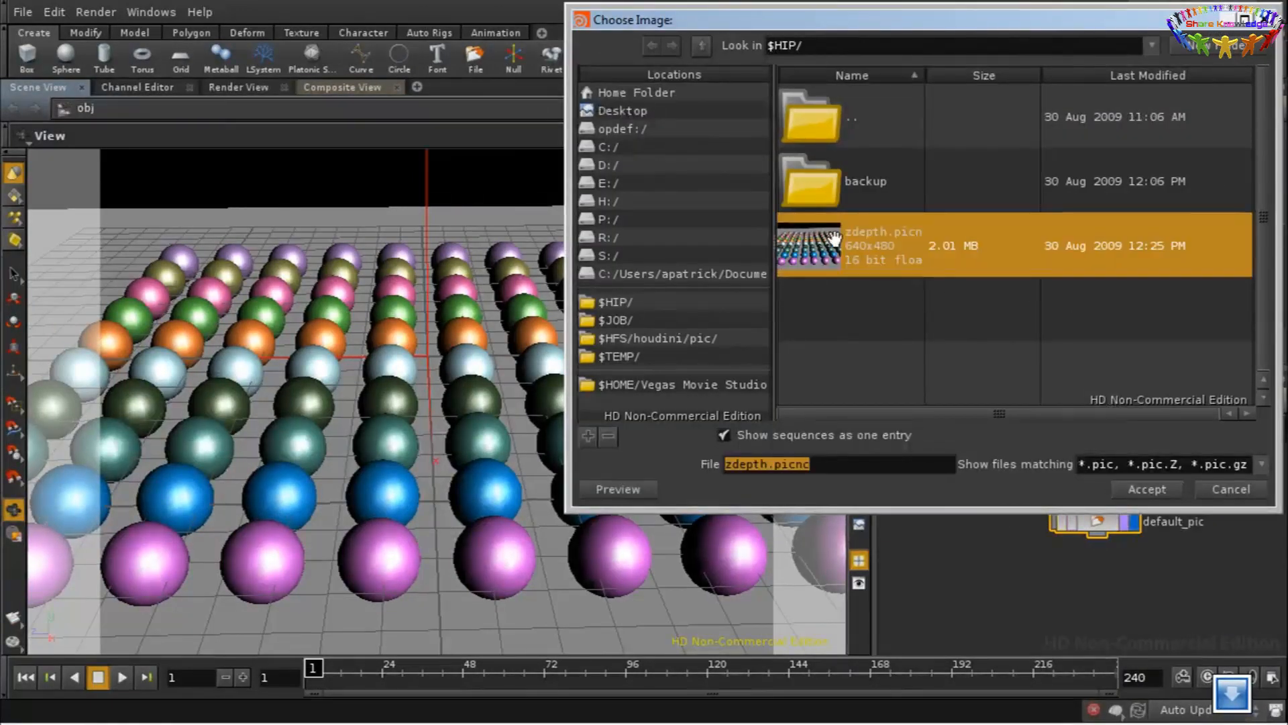
left_click(1147, 487)
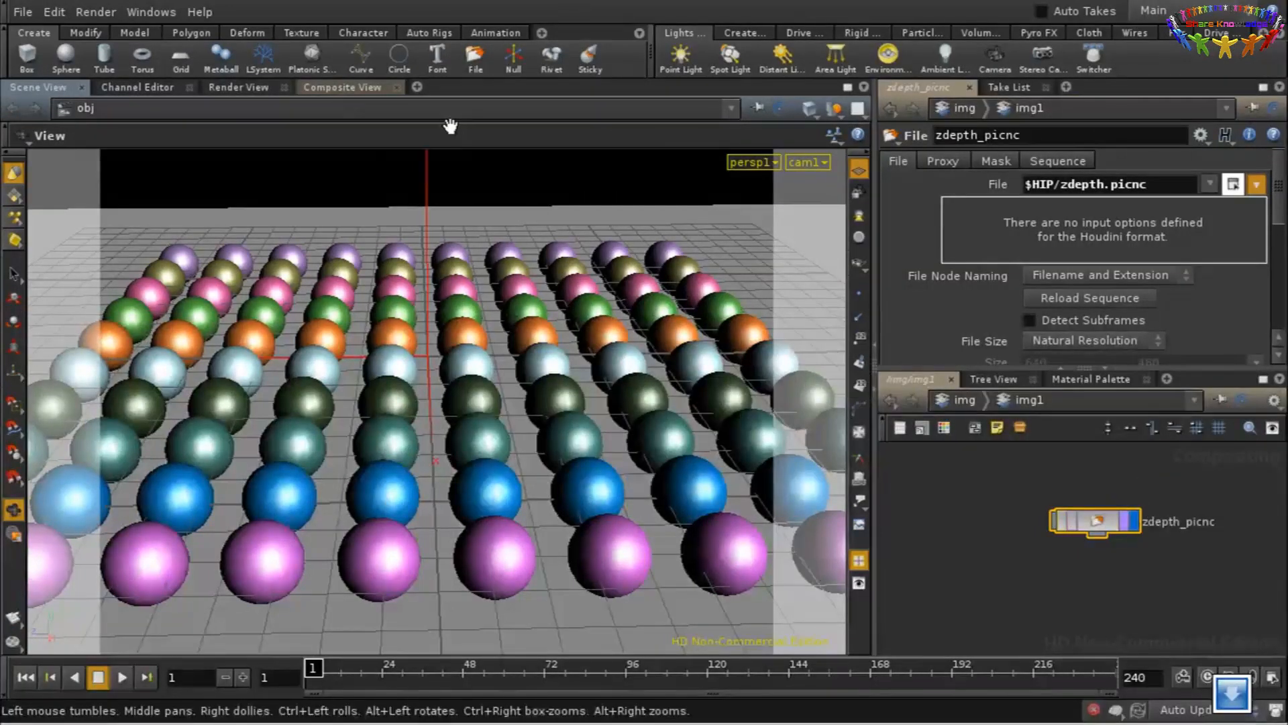
Show the loaded render in the Composite View, check its Pz plane and return to the C plane
left_click(342, 88)
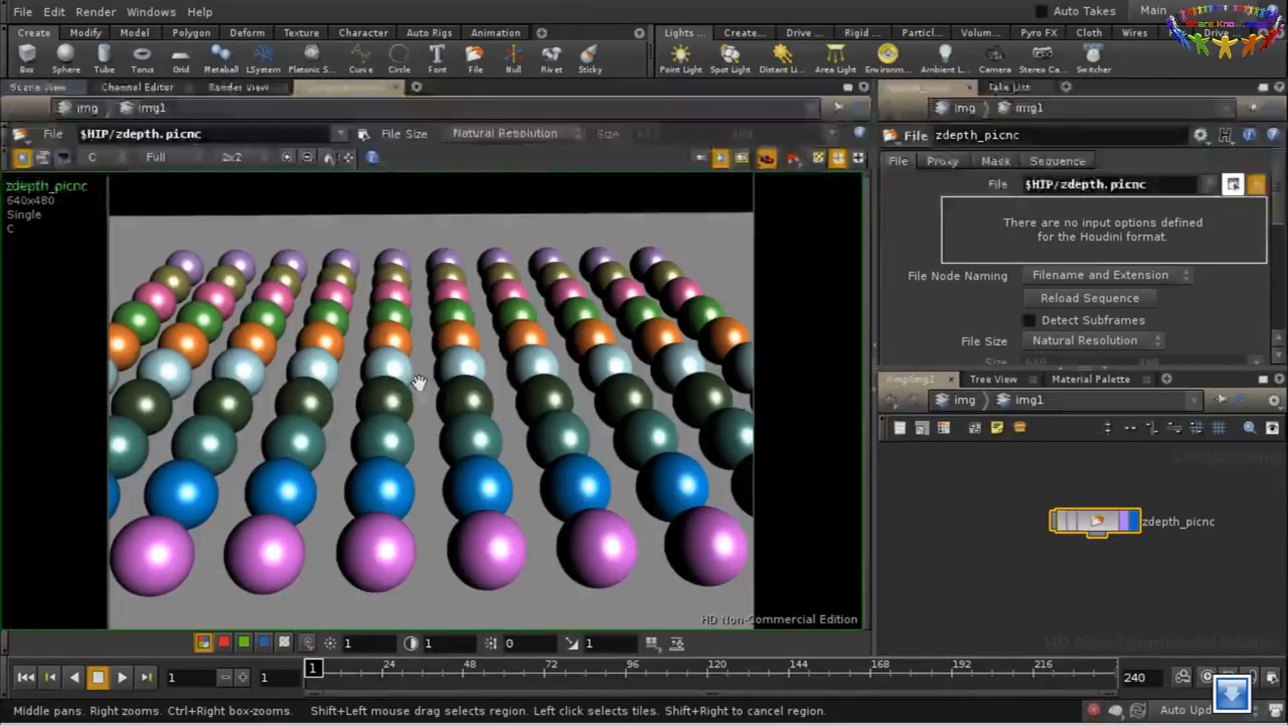
left_click(108, 157)
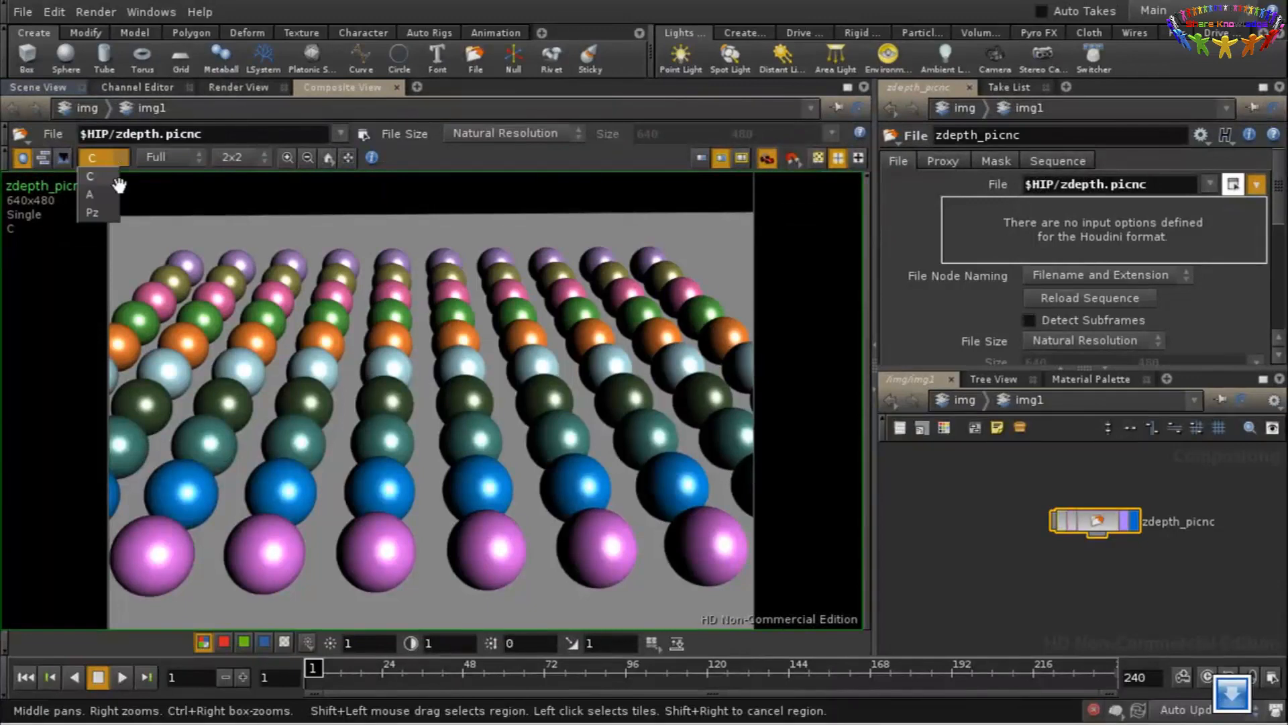
left_click(104, 212)
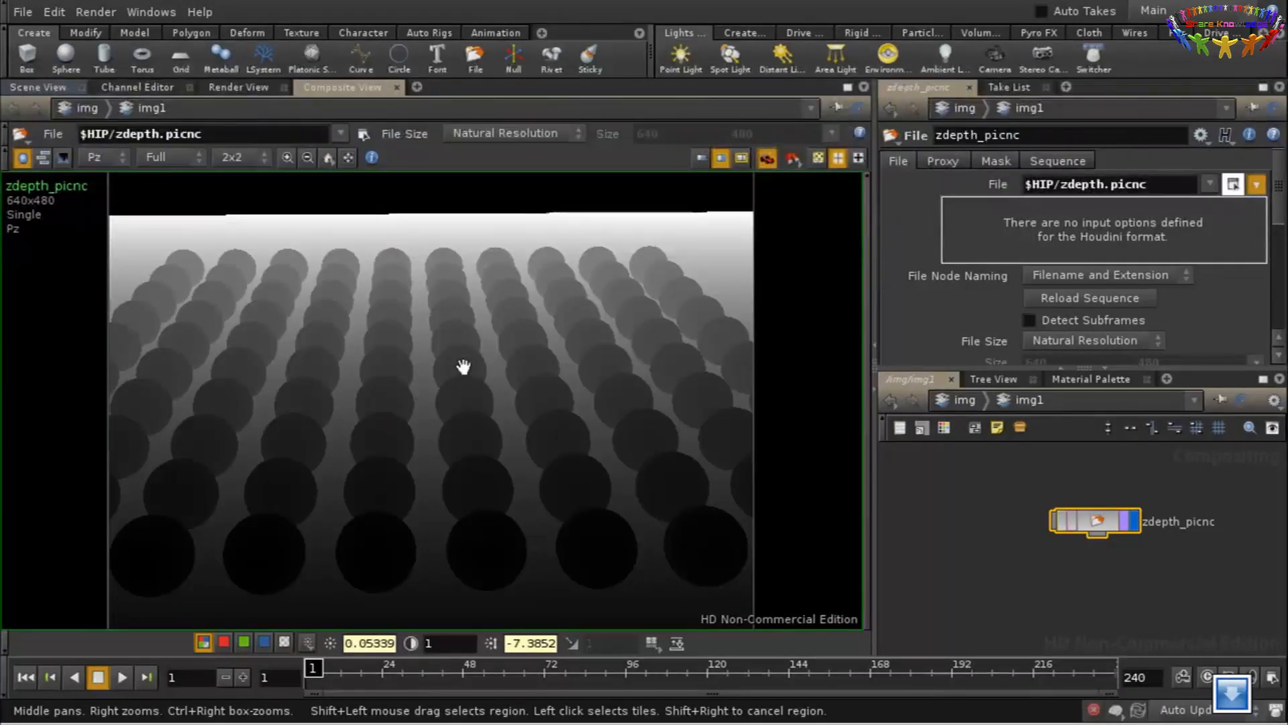
left_click(101, 157)
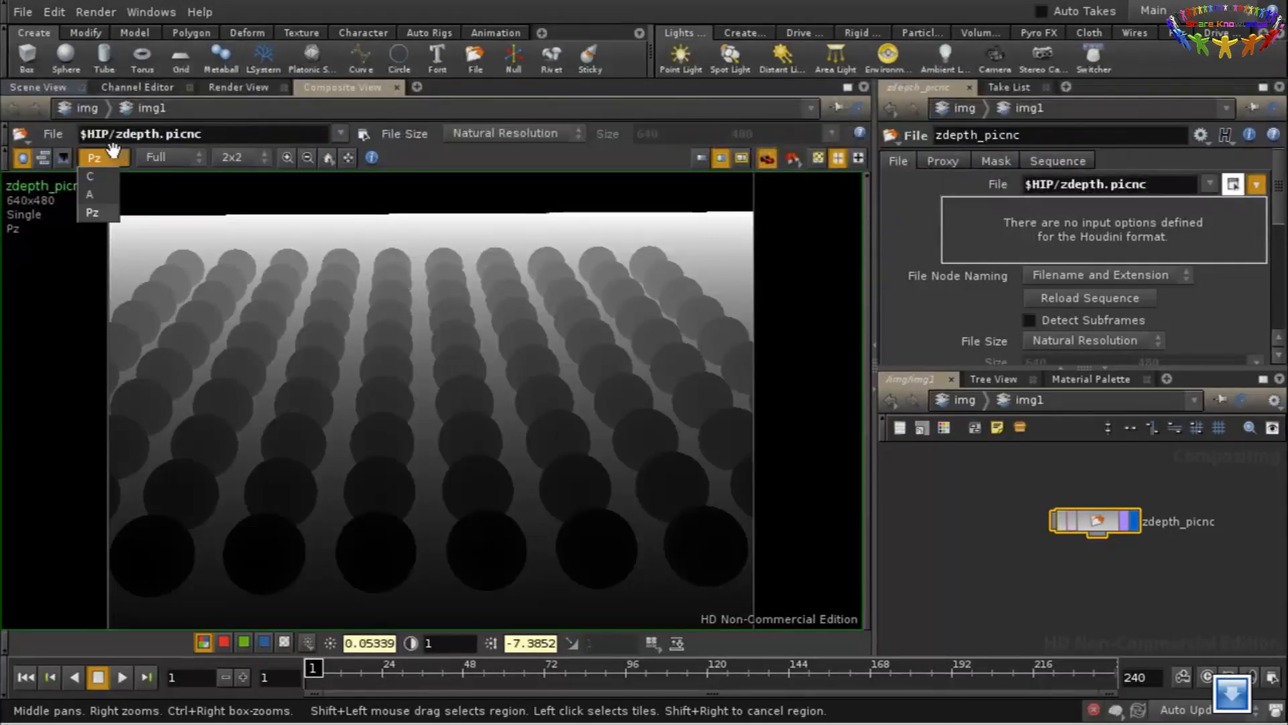
left_click(98, 176)
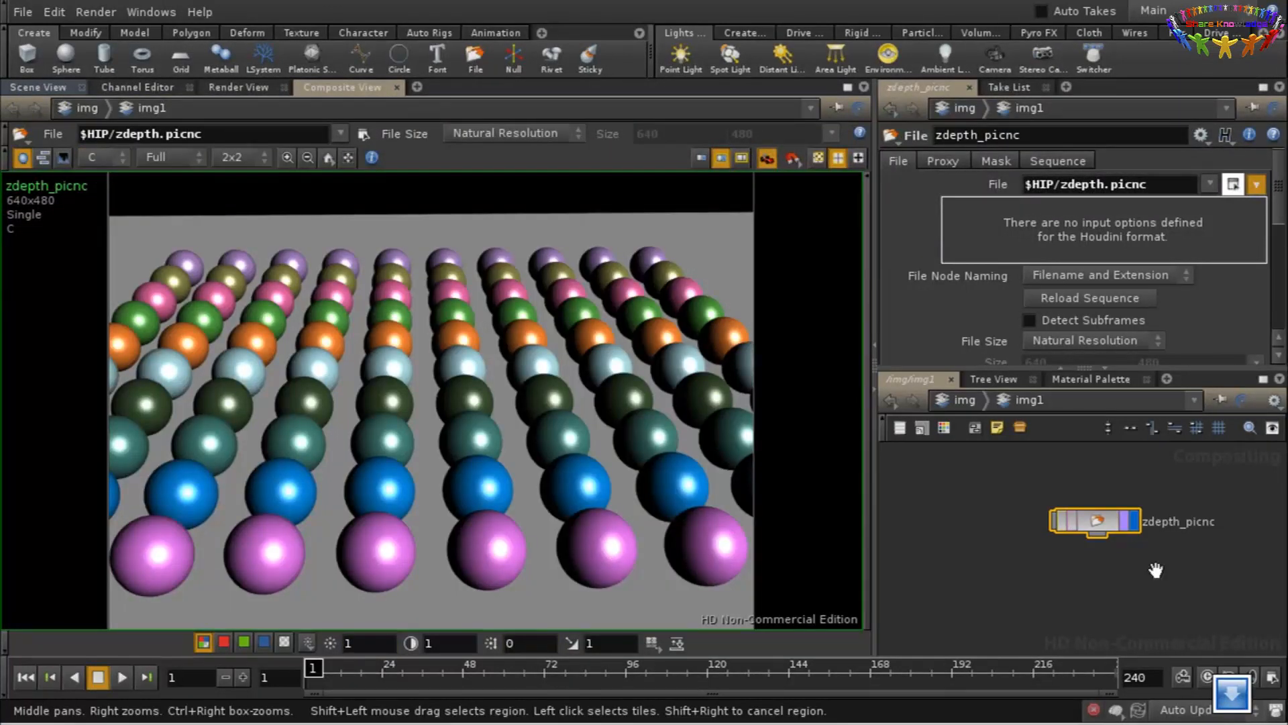
Add a Depth of Field node below the zdepth_picnc file node, fed by its output
mouse_move(1140, 575)
middle_mouse_down()
mouse_move(1112, 572)
mouse_move(1087, 544)
mouse_move(1130, 555)
middle_mouse_up()
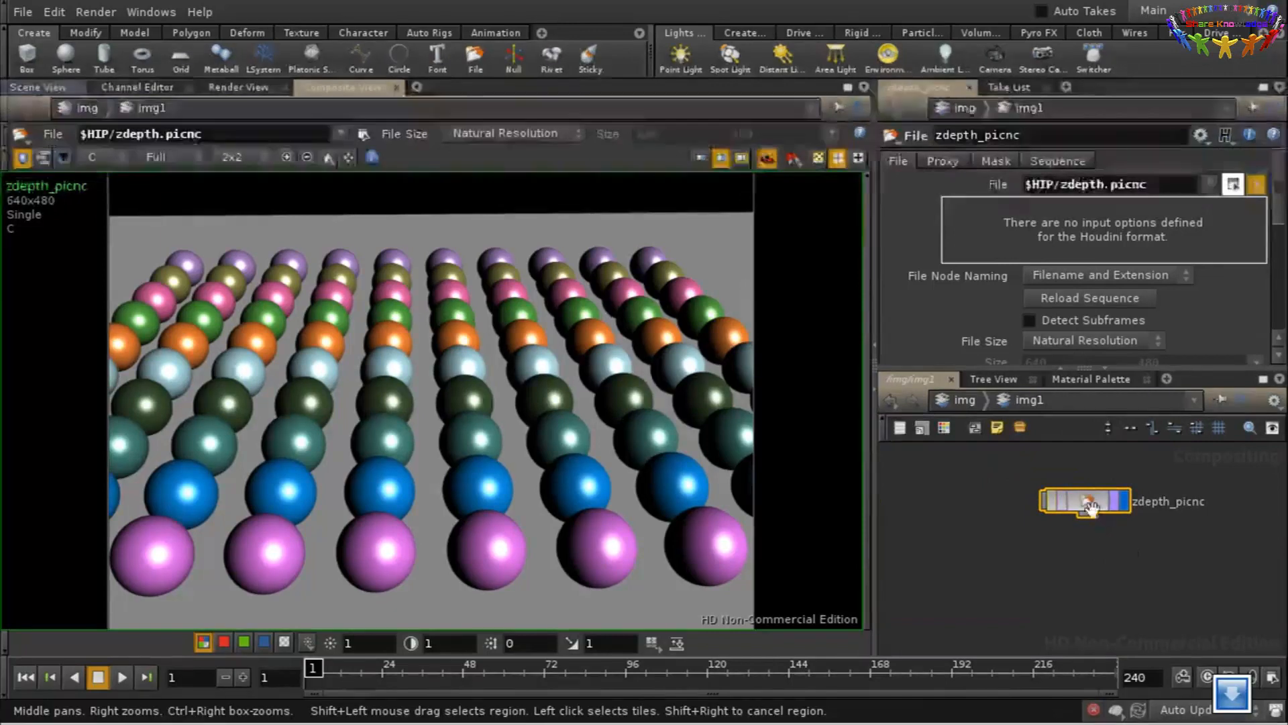
left_click_drag(1087, 507, 1076, 501)
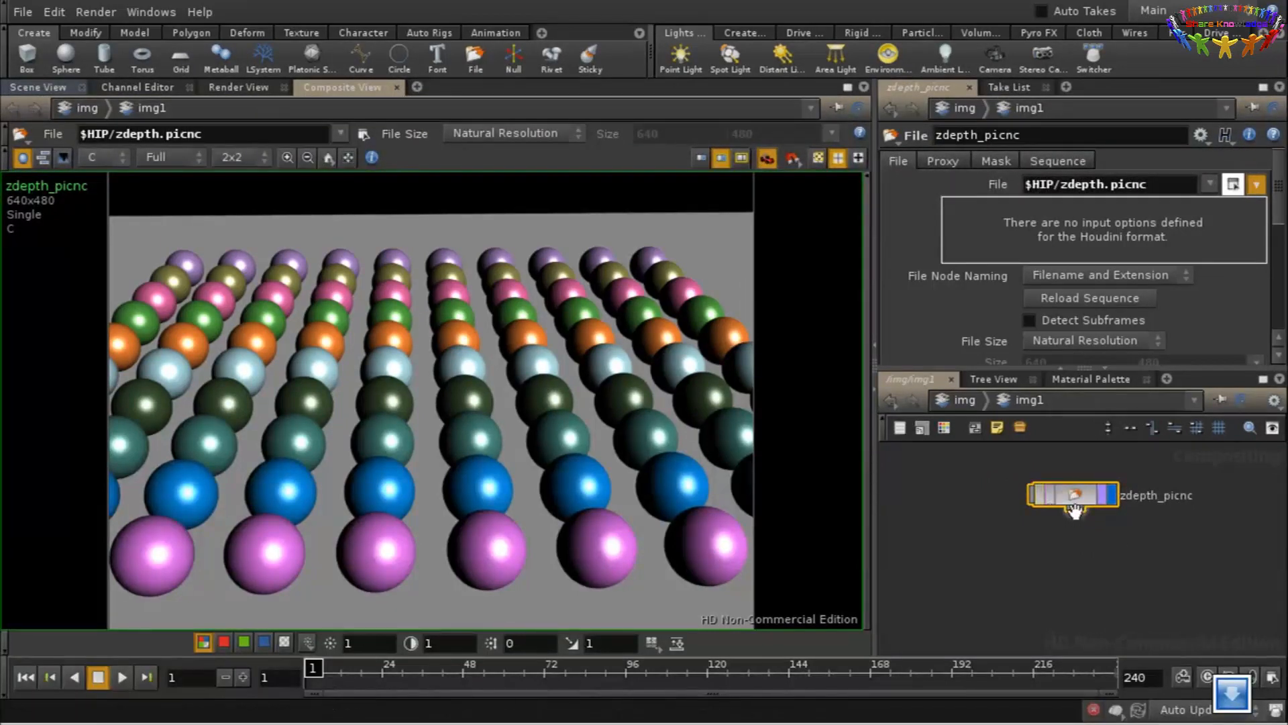
key("Tab")
mouse_move(1103, 528)
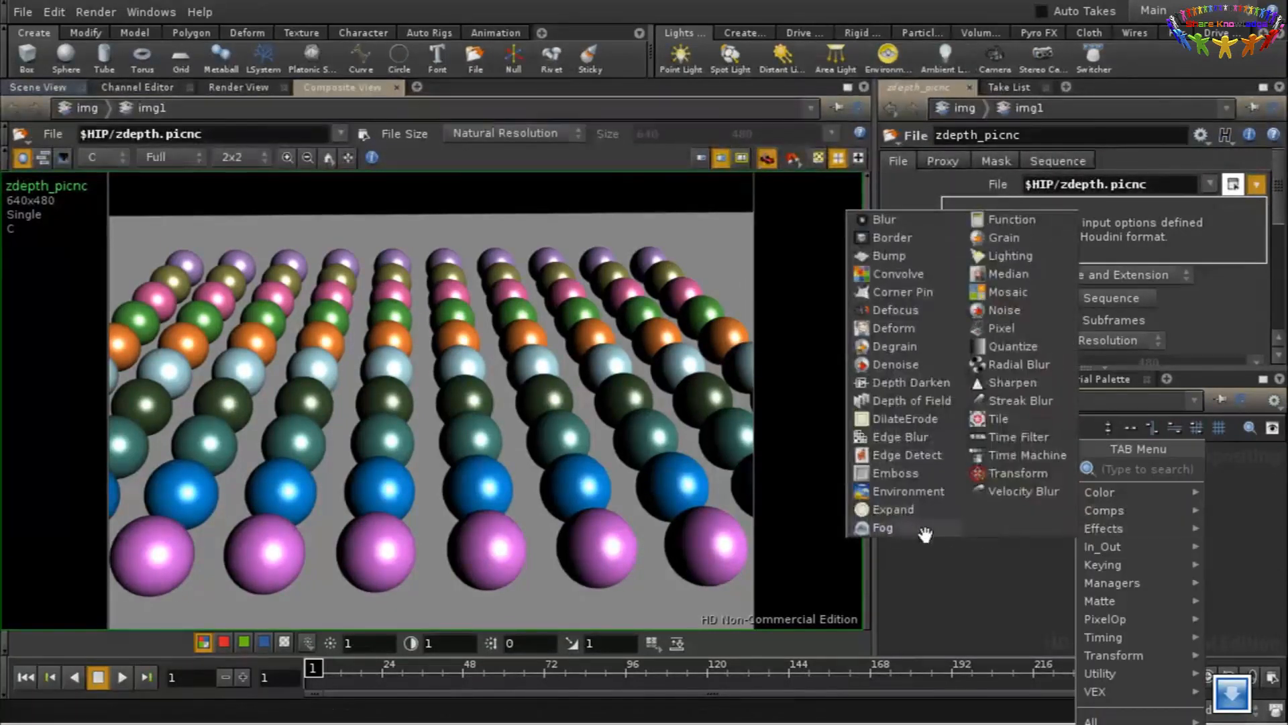
left_click(896, 400)
left_click(1074, 565)
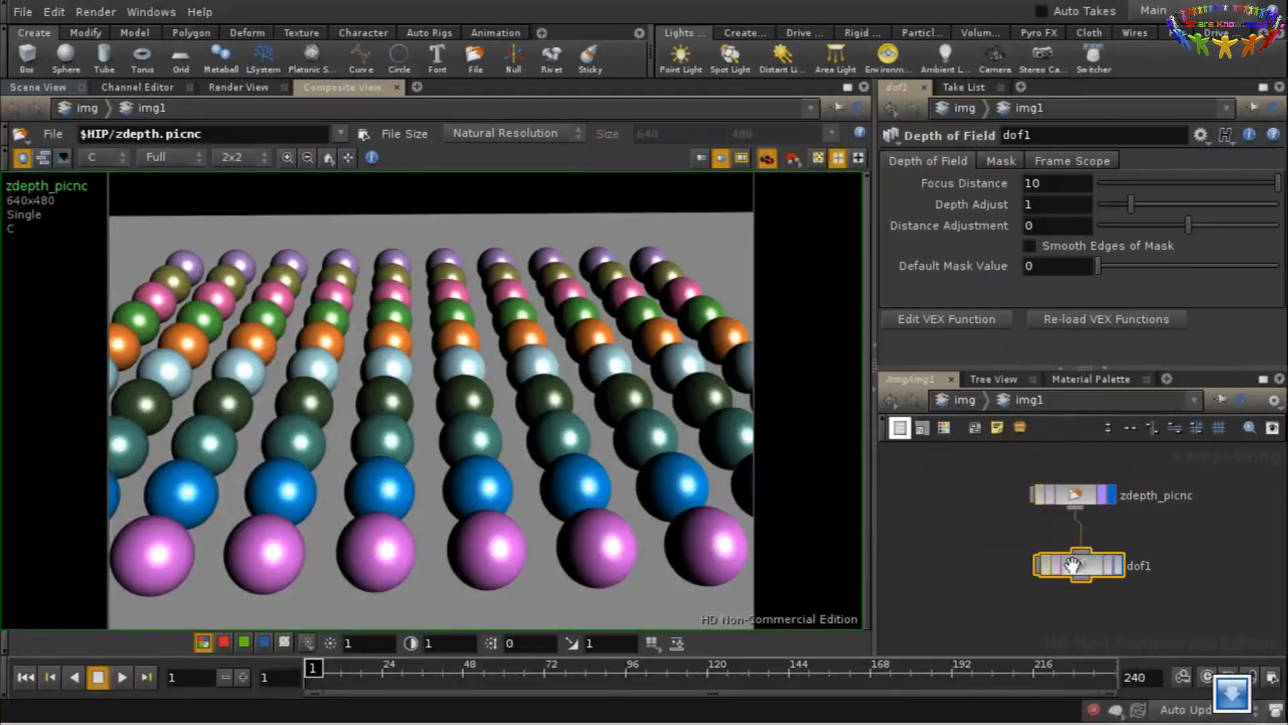
middle_click_drag(1160, 585, 1120, 569)
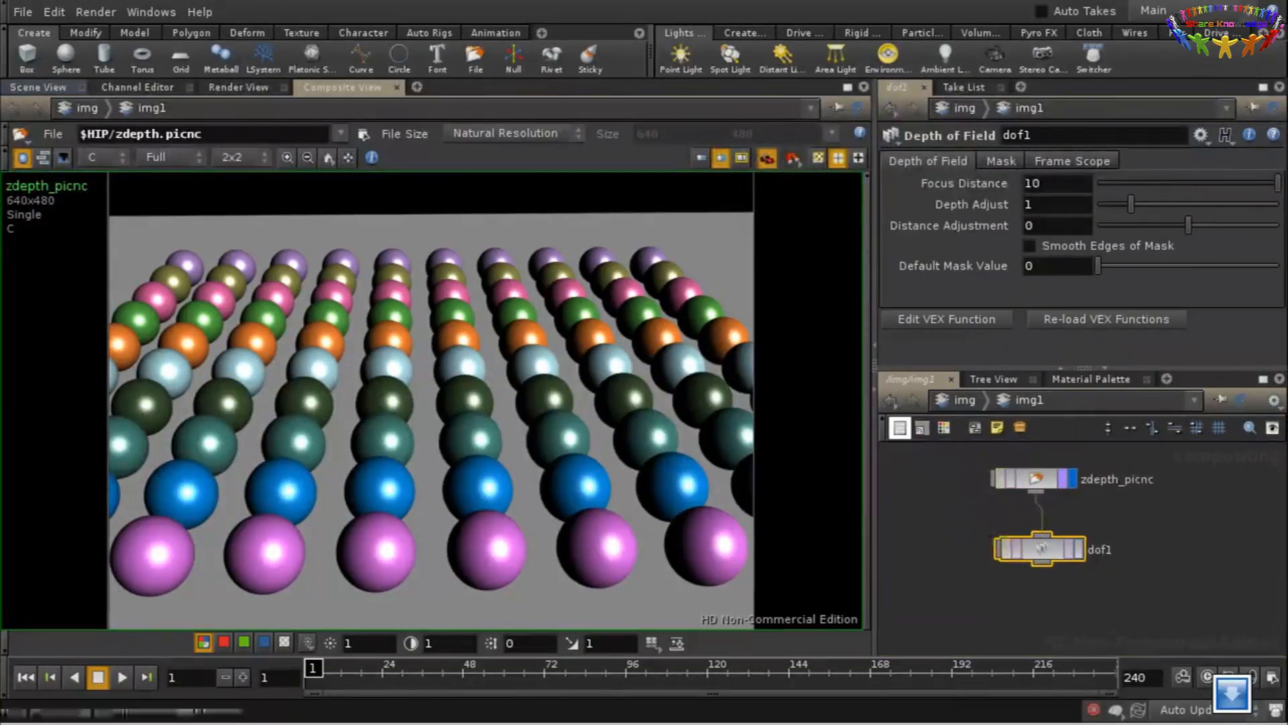
Display the dof1 node in the Composite View and switch the viewed plane to Pz
left_click_drag(1063, 551, 1057, 552)
left_click(1072, 551)
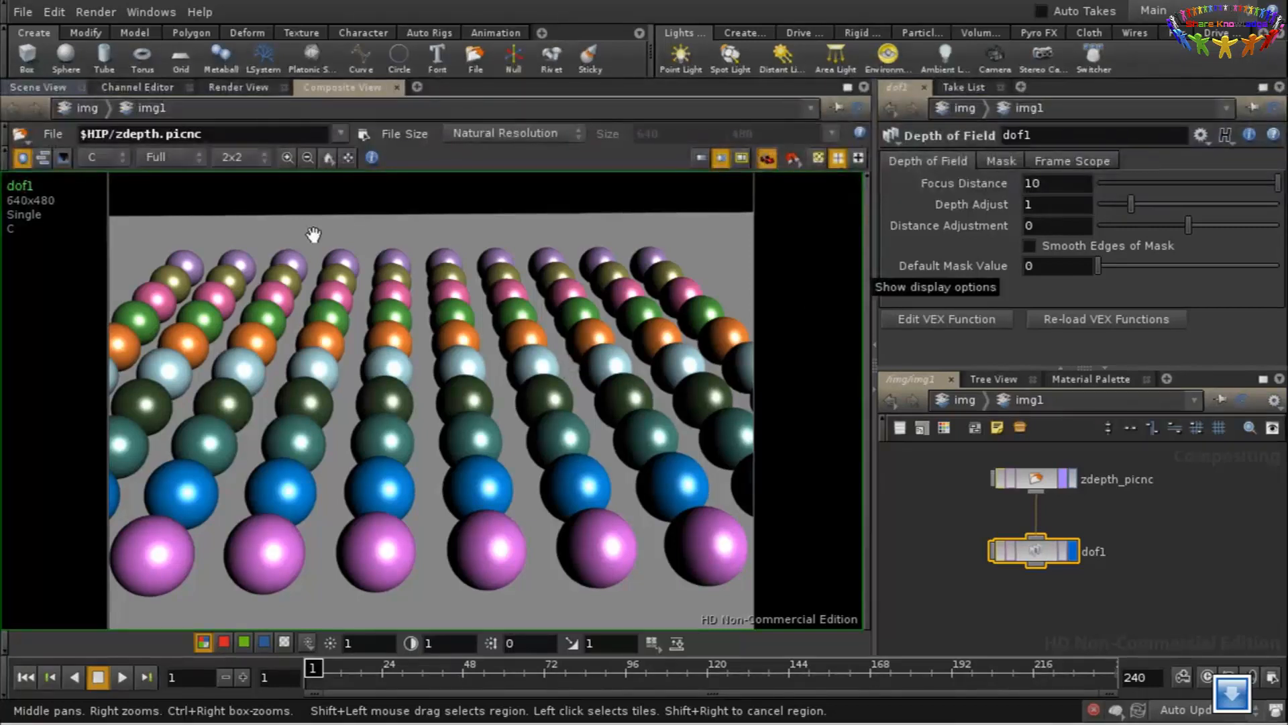
left_click(120, 157)
left_click(89, 210)
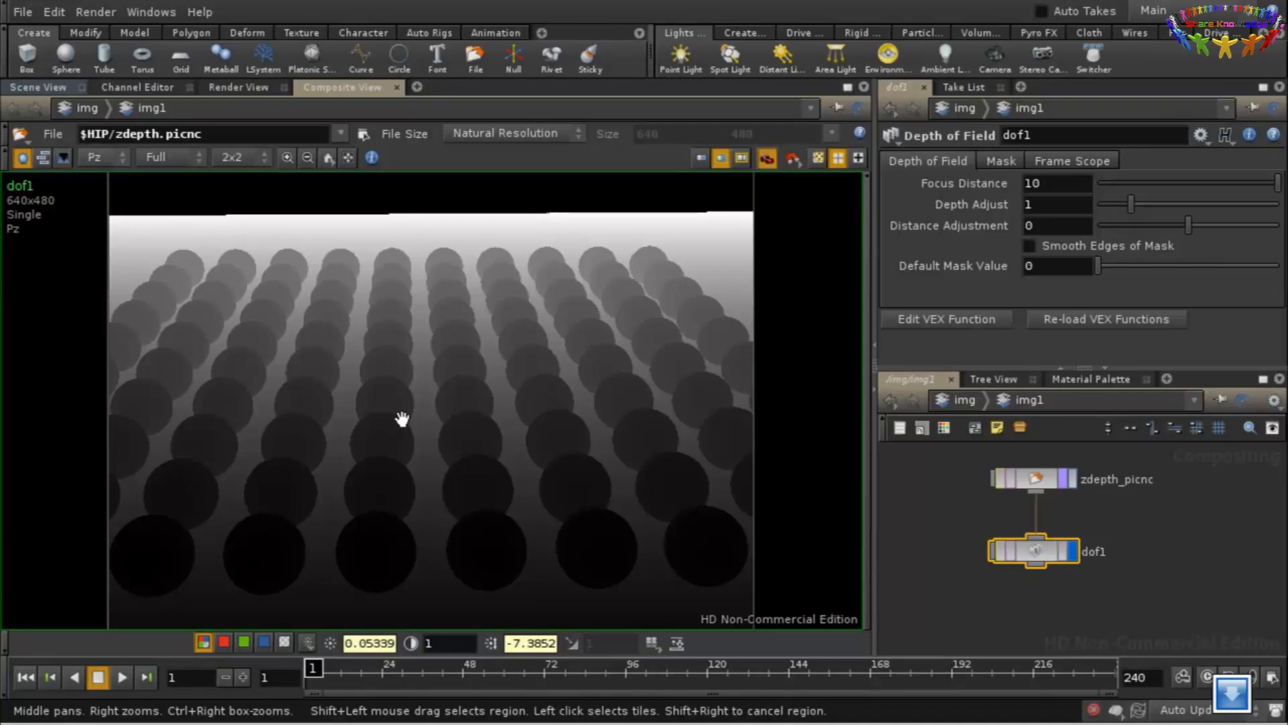
Sample the depth at the light-blue sphere row and set dof1's Focus Distance to 11.5
left_click_drag(402, 420, 459, 357)
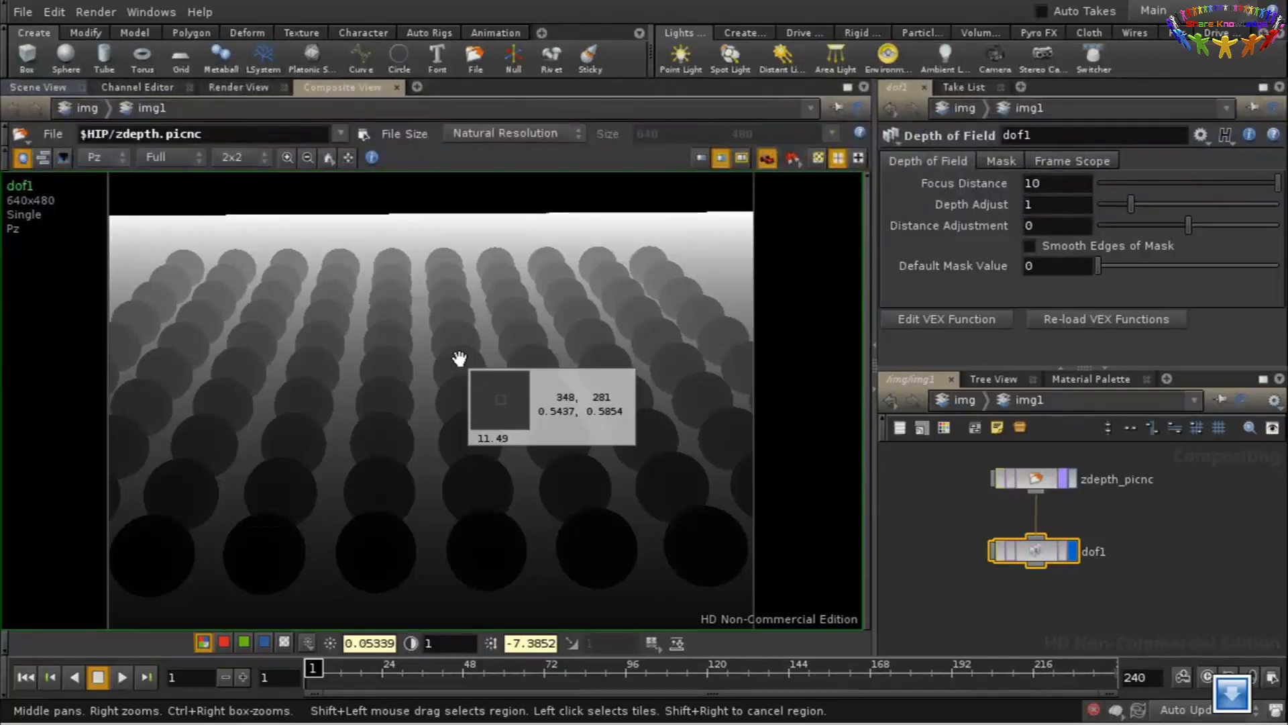
left_click_drag(459, 358, 459, 358)
left_click(1052, 185)
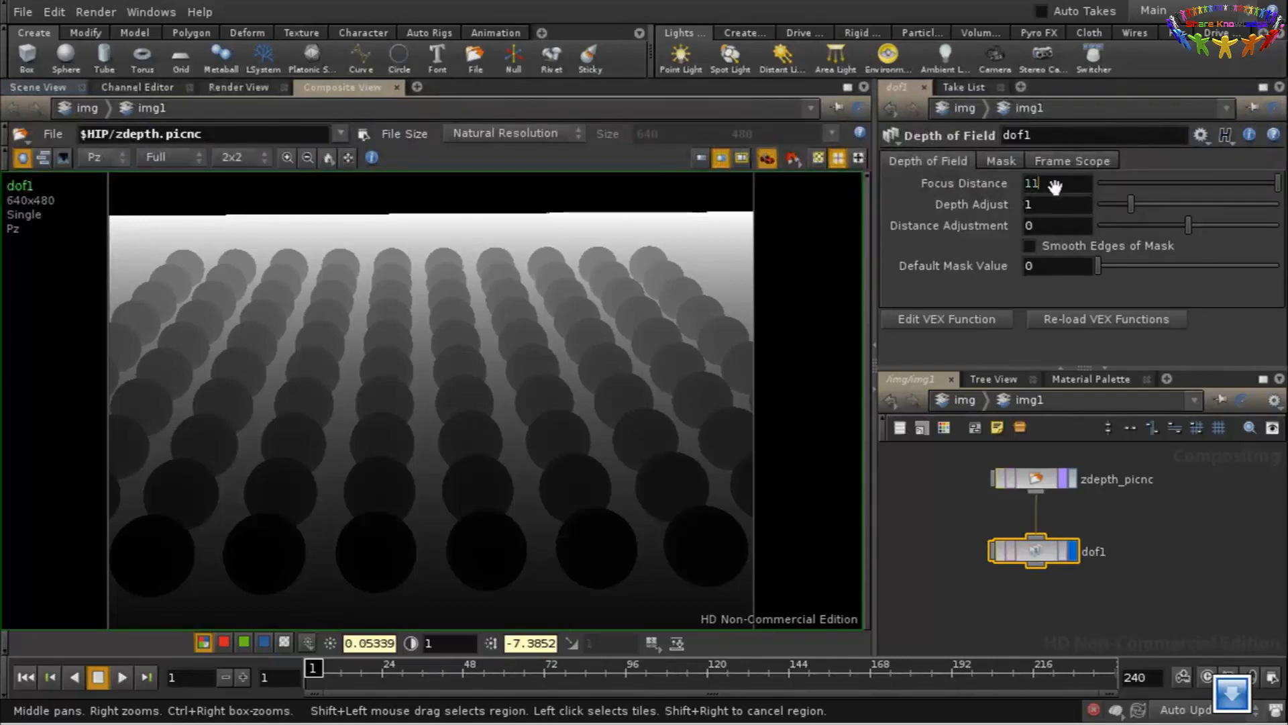
type("11.5")
key("Return")
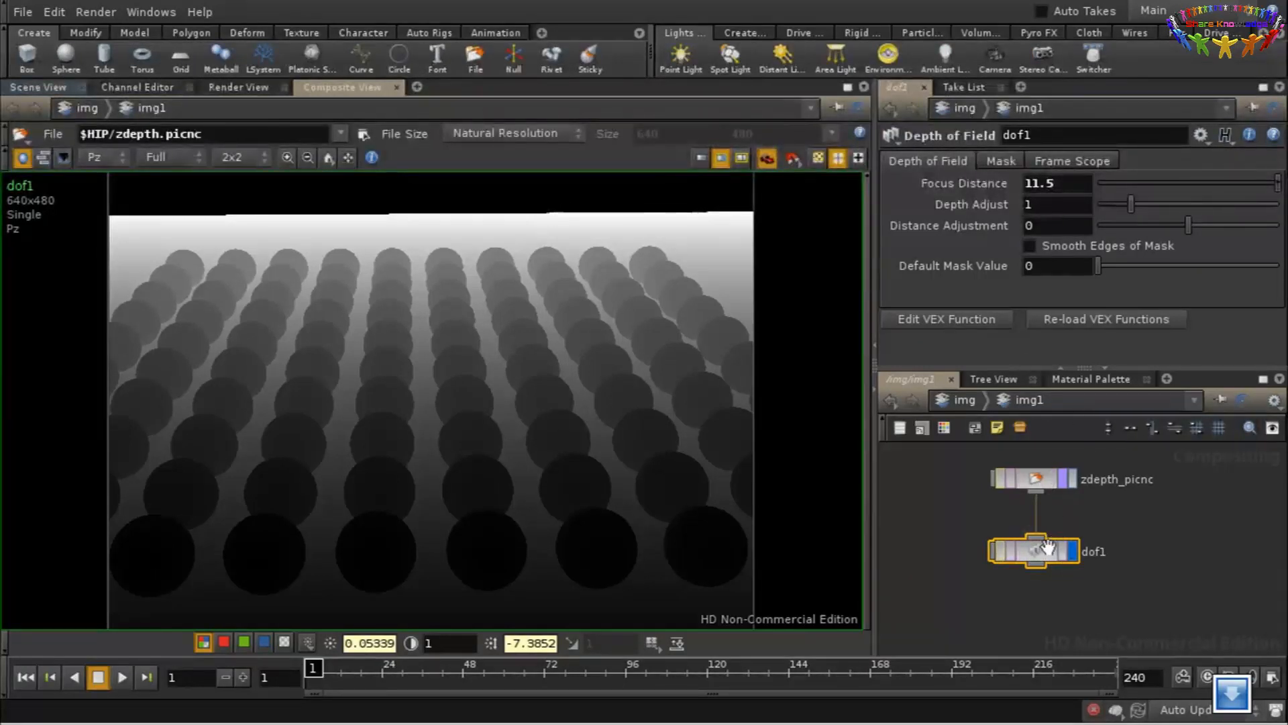
Show dof1's M mask plane and adapt the view's brightness to the plane's pixel range
left_click(119, 157)
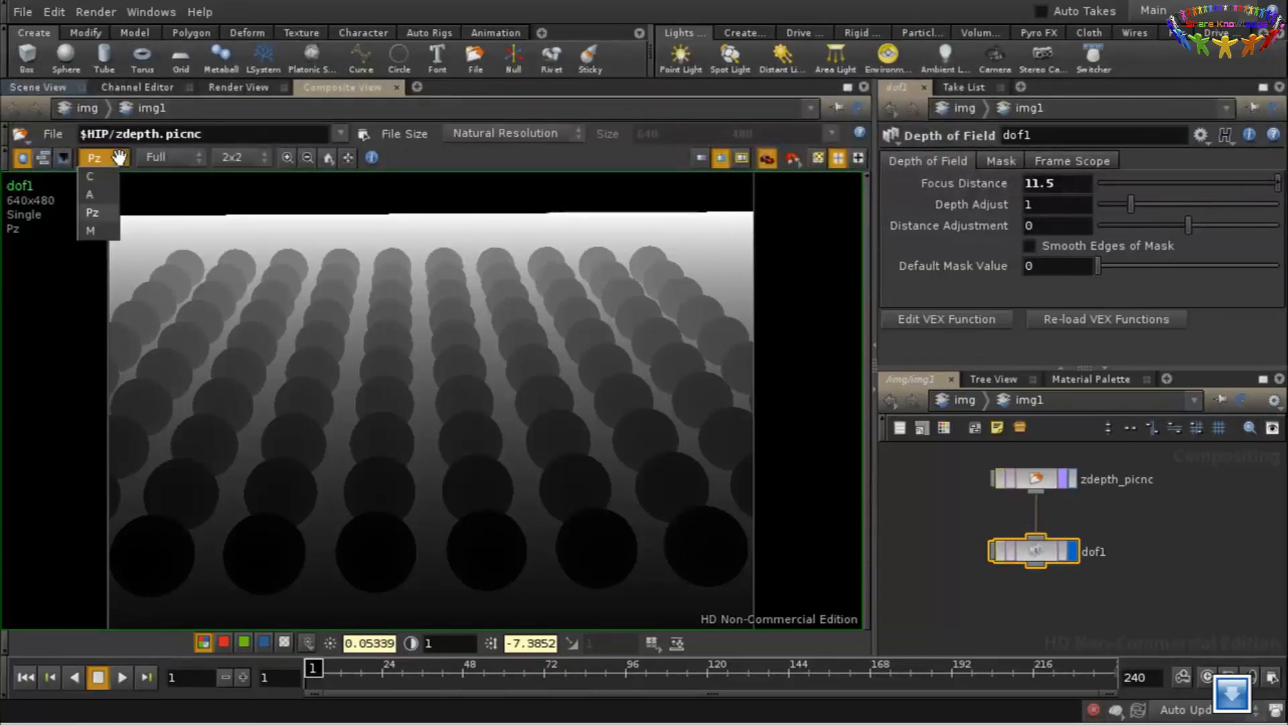
left_click(94, 230)
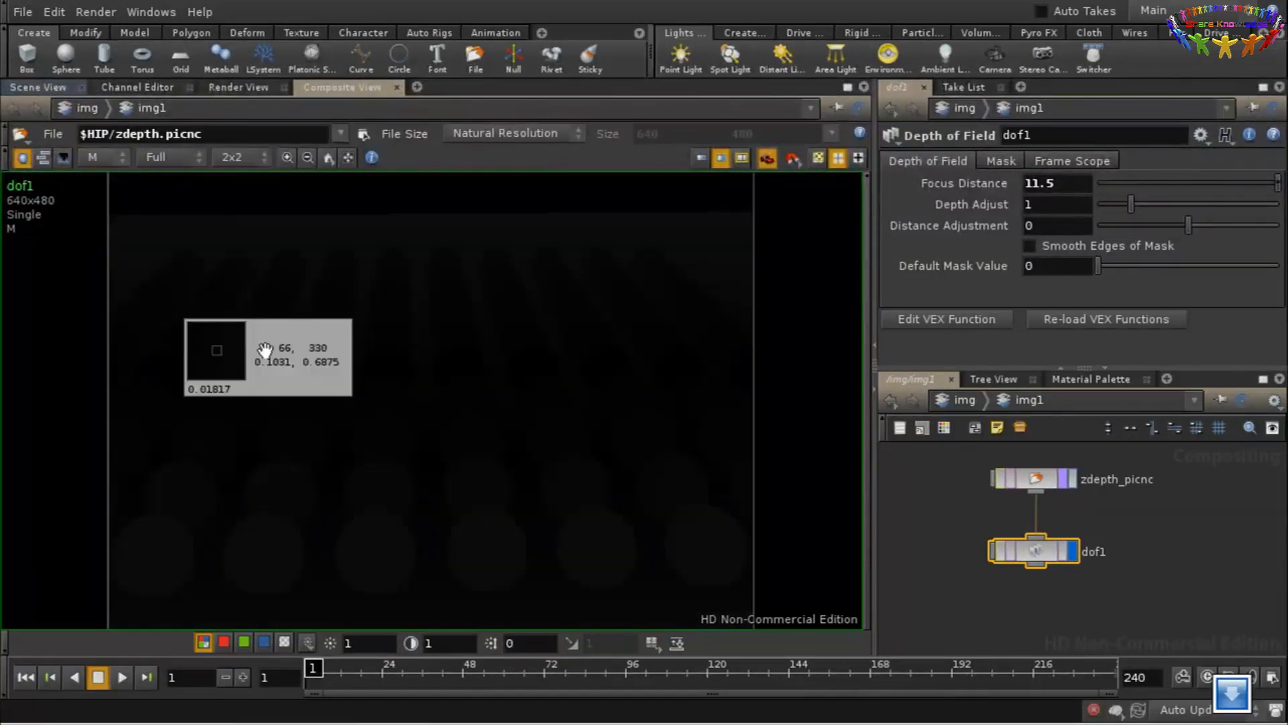
left_click(677, 643)
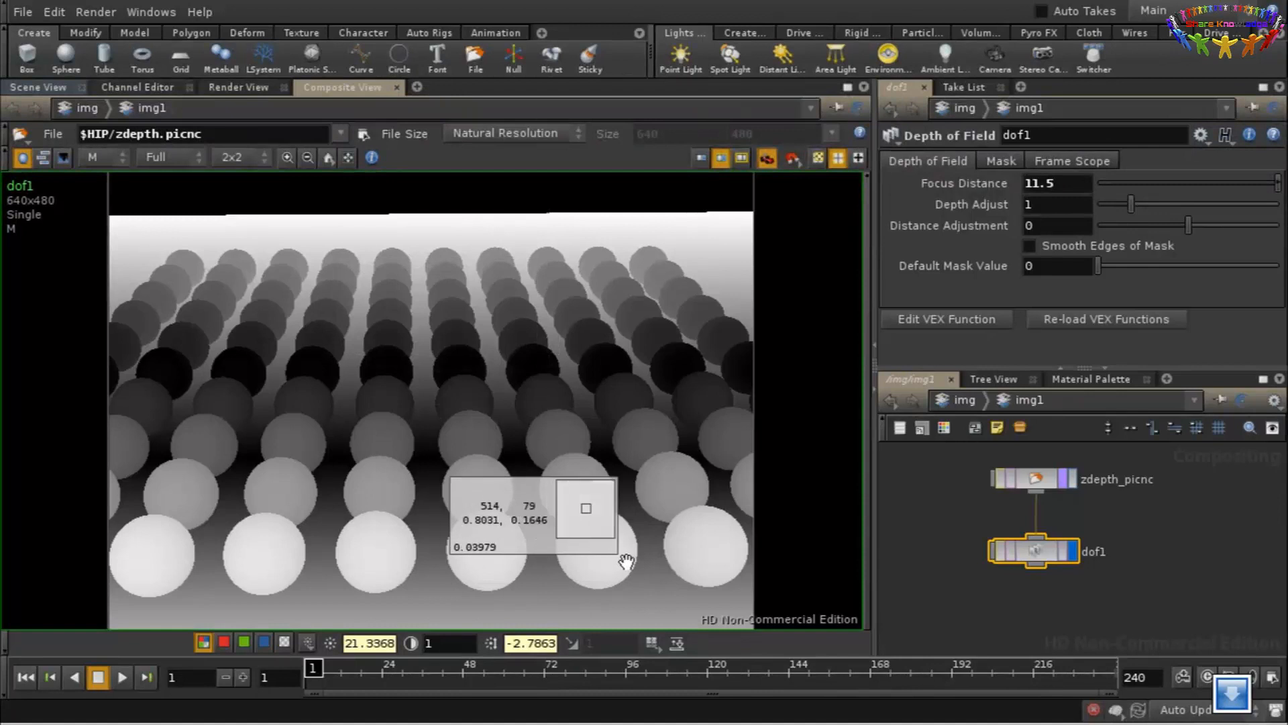
Add a Defocus node beside dof1 and connect dof1's output to its mask input
middle_click_drag(1123, 599, 1052, 587)
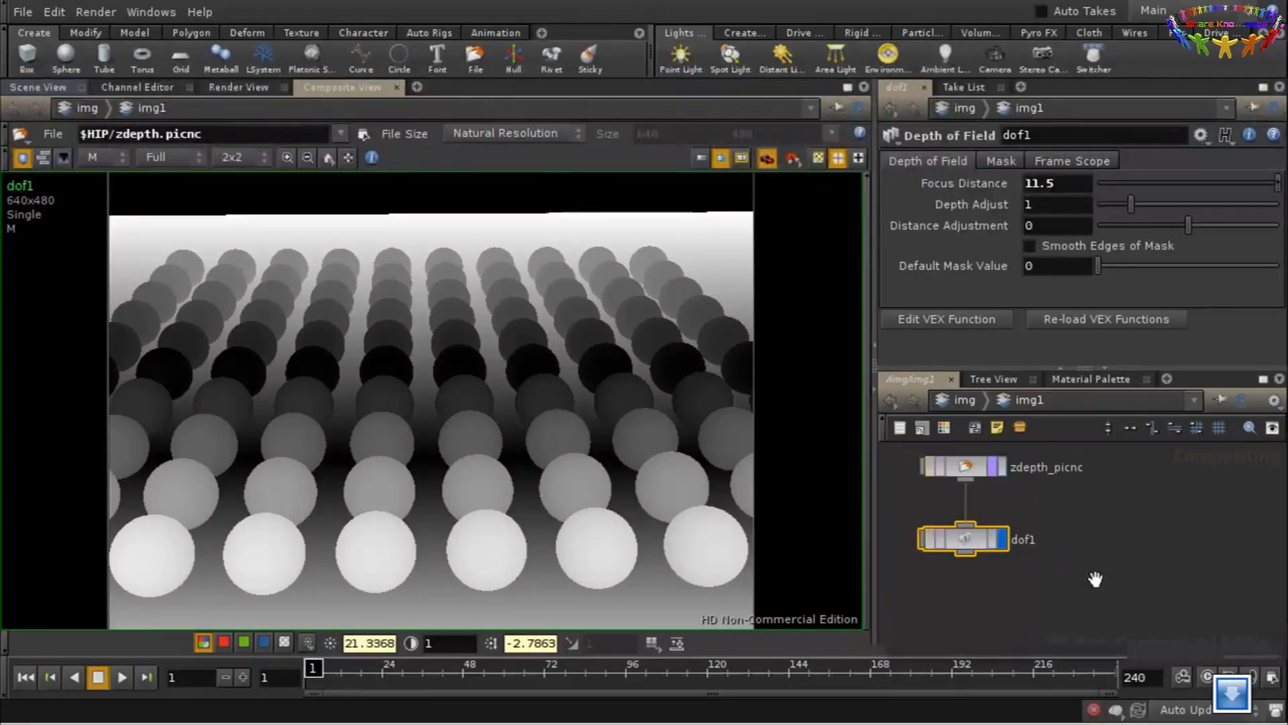
key("Tab")
mouse_move(1123, 509)
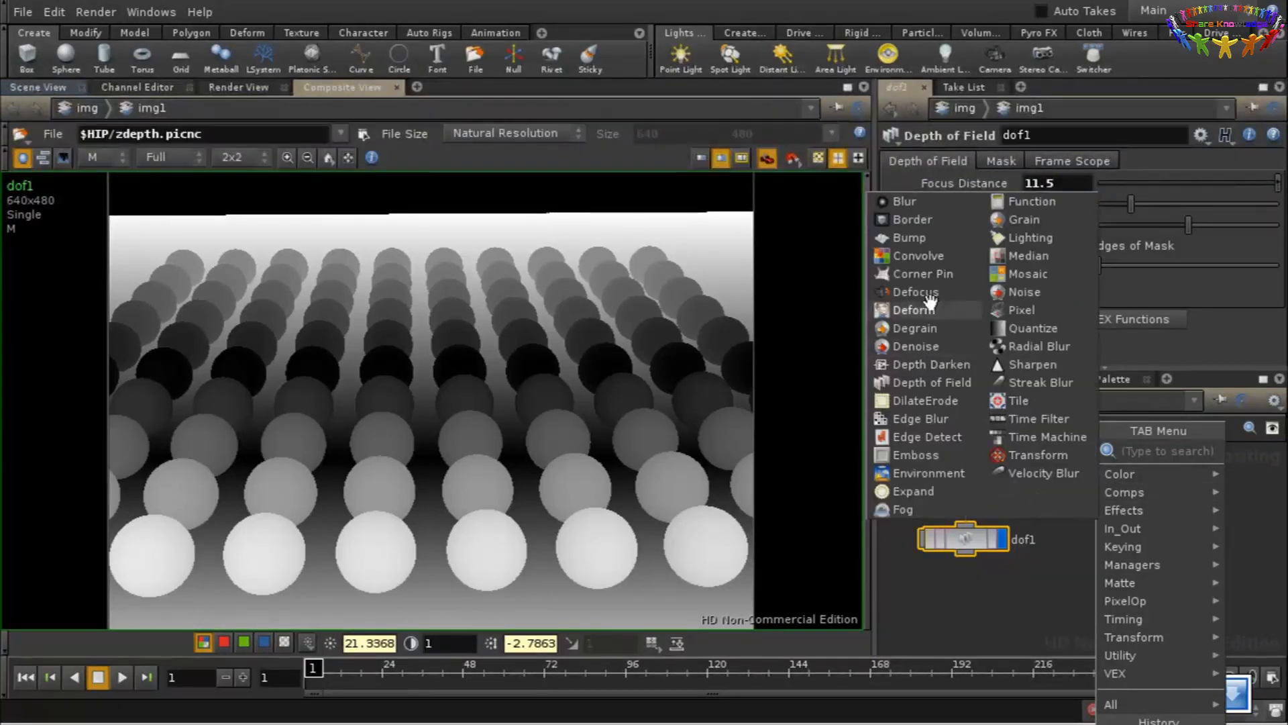
left_click(919, 292)
left_click(1100, 593)
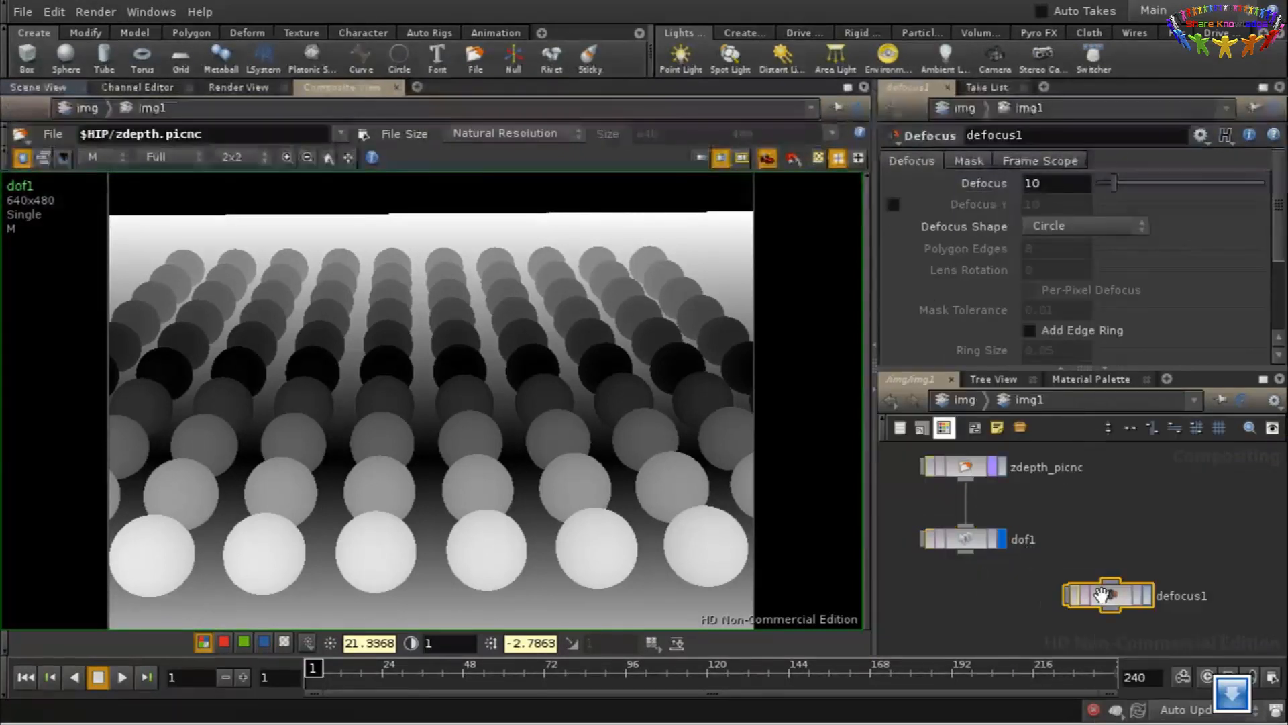
left_click_drag(966, 552, 1023, 608)
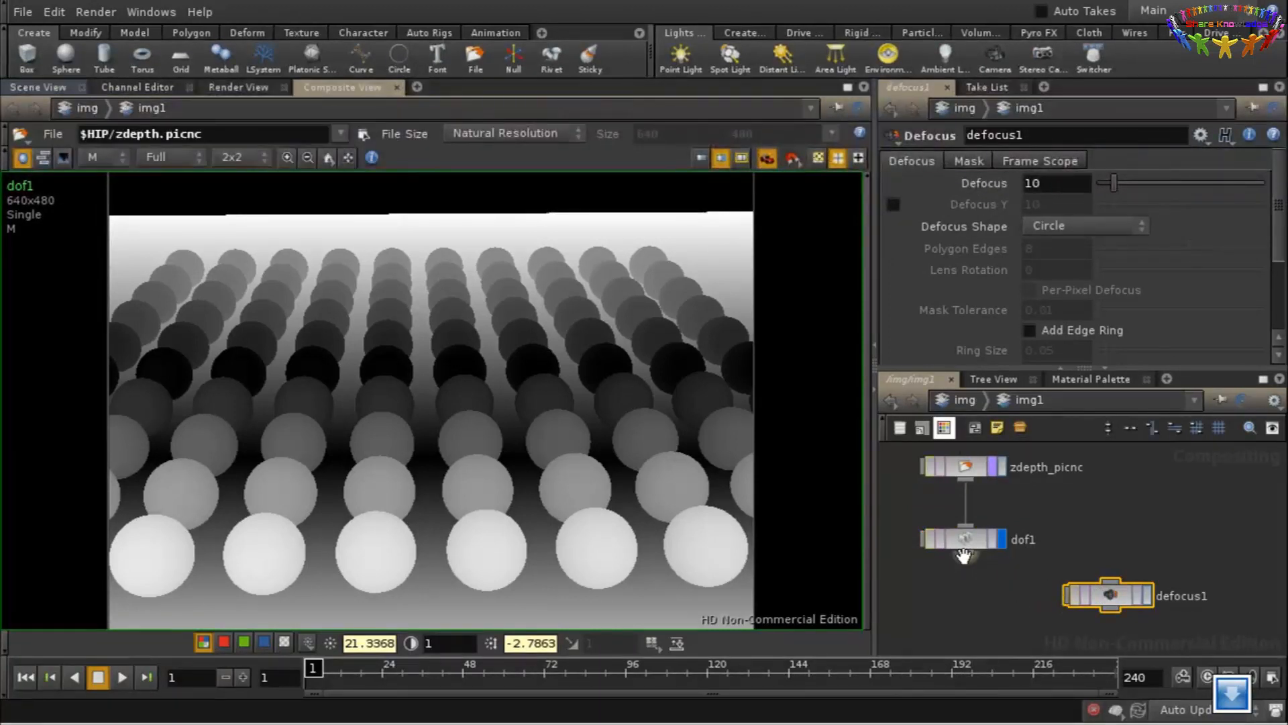
mouse_move(964, 551)
left_mouse_down()
mouse_move(987, 590)
mouse_move(1054, 602)
mouse_move(957, 555)
left_mouse_up()
left_click(1036, 601)
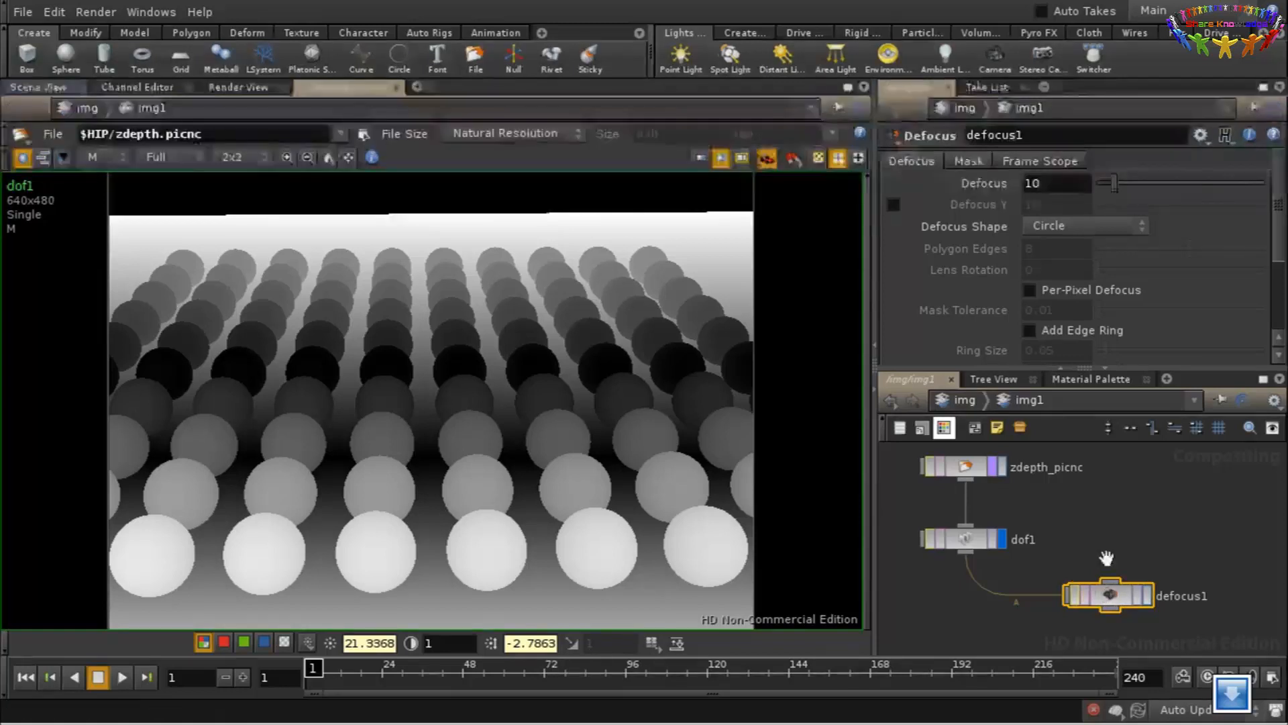
Set the defocus1 node's Operation Mask to Mask Input using the M plane
left_click(971, 162)
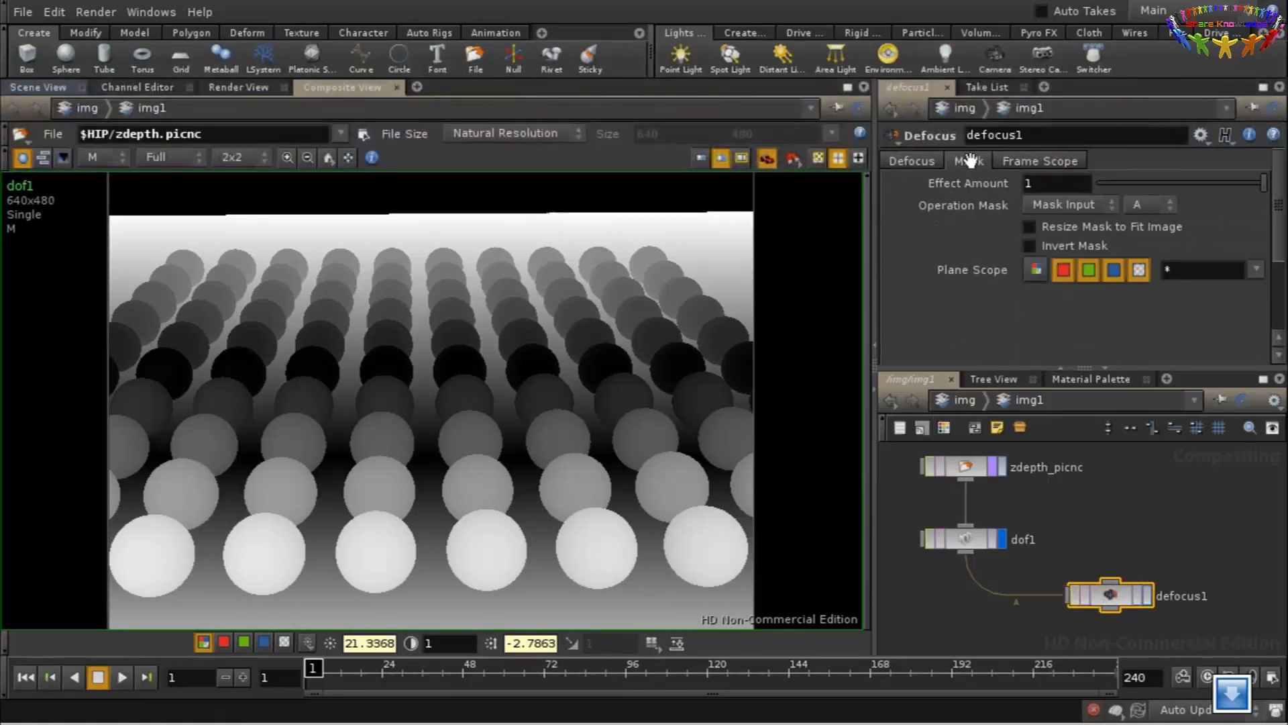
left_click(1089, 204)
left_click(1060, 238)
left_click(1154, 204)
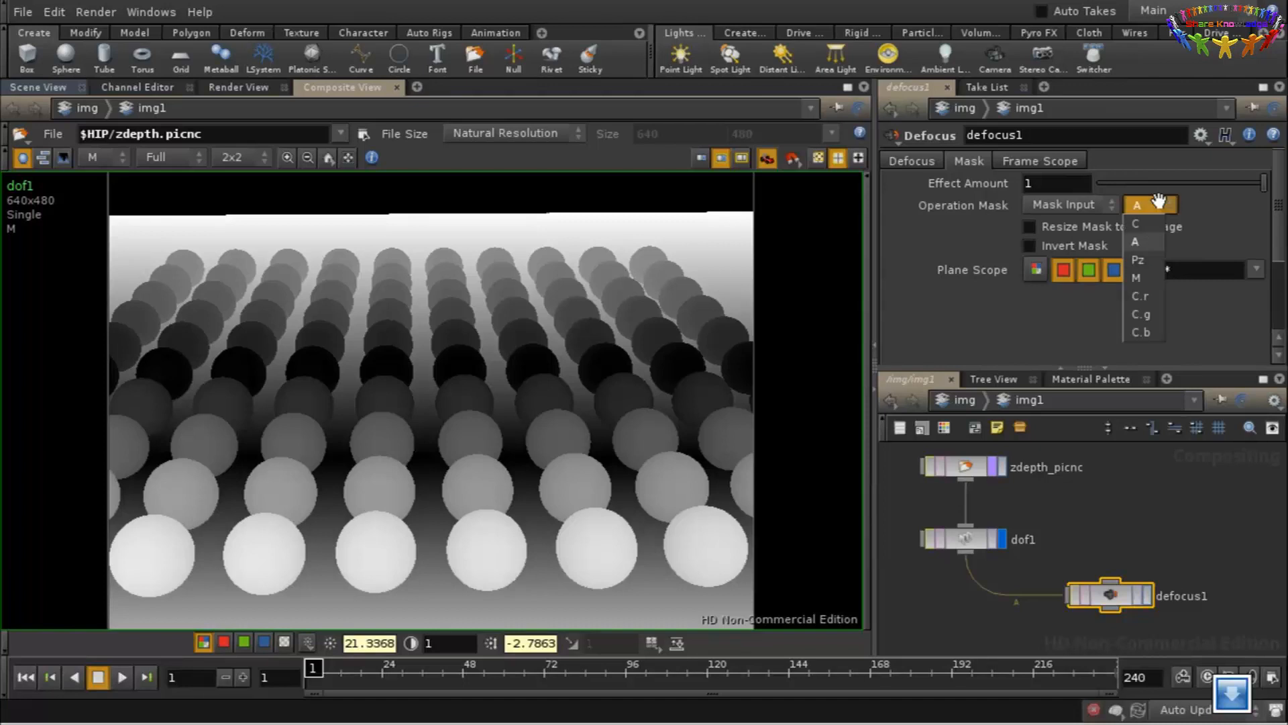
left_click(1143, 276)
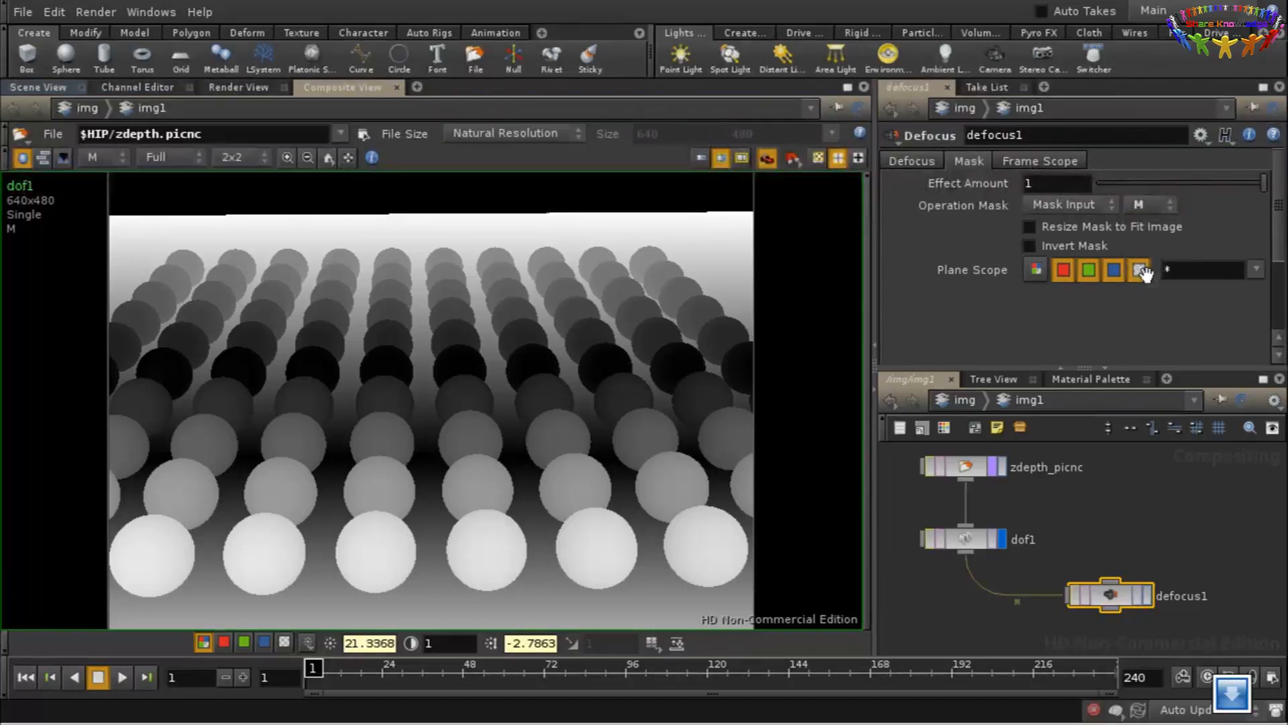
Display the defocus1 node and connect the zdepth_picnc output to its main image input
left_click(1144, 593)
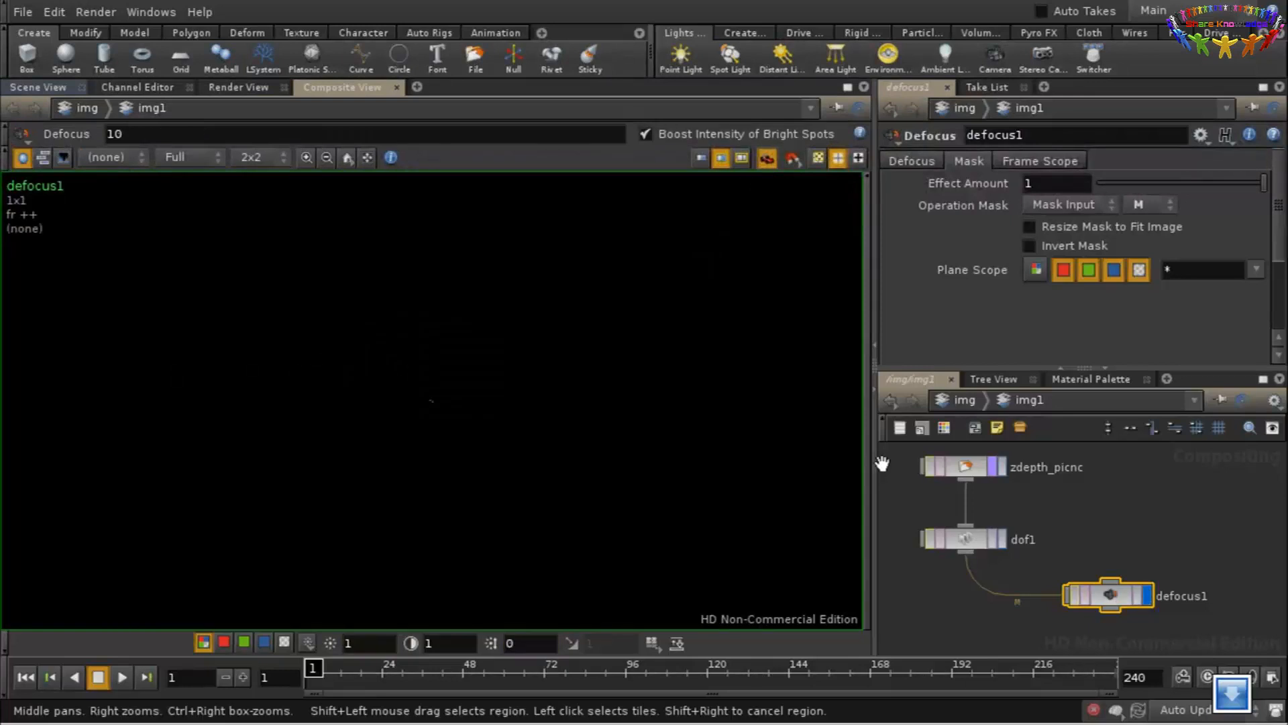
left_click(138, 158)
left_click(134, 158)
left_click_drag(966, 479, 1082, 521)
left_click_drag(1110, 579, 1111, 582)
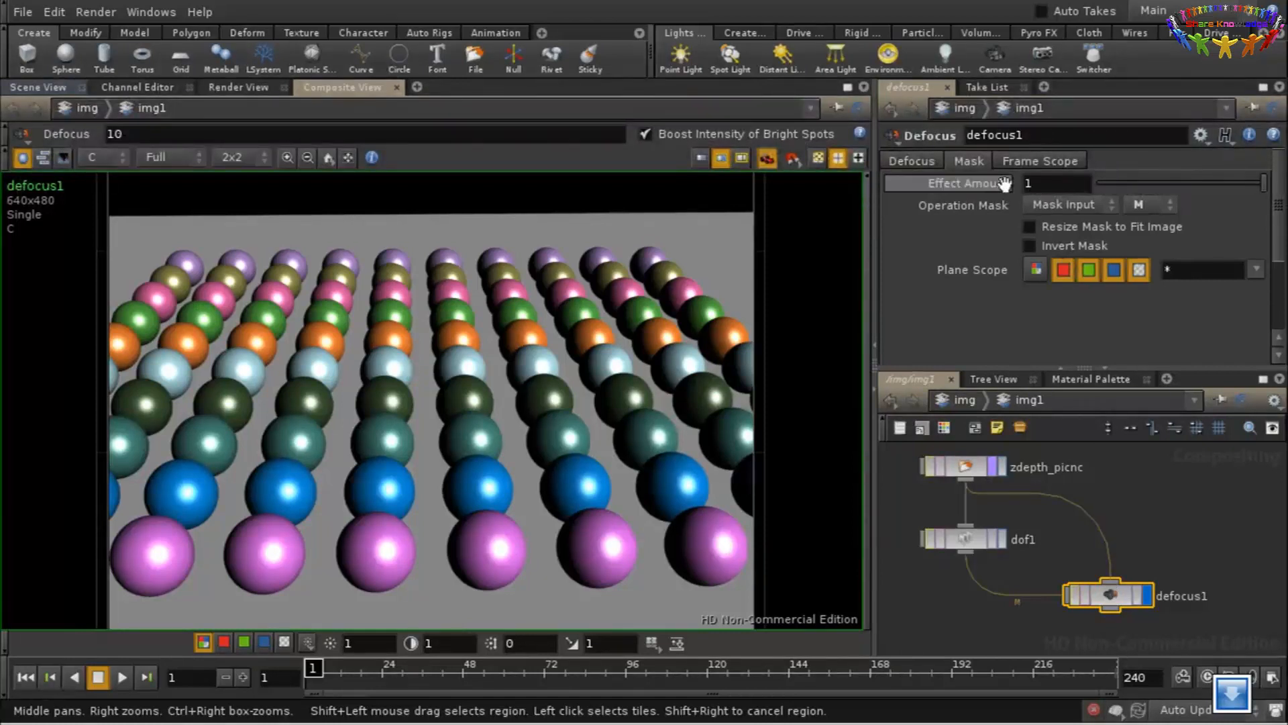
Set defocus1's Defocus amount to 80 and enable Per-Pixel Defocus
left_click(914, 161)
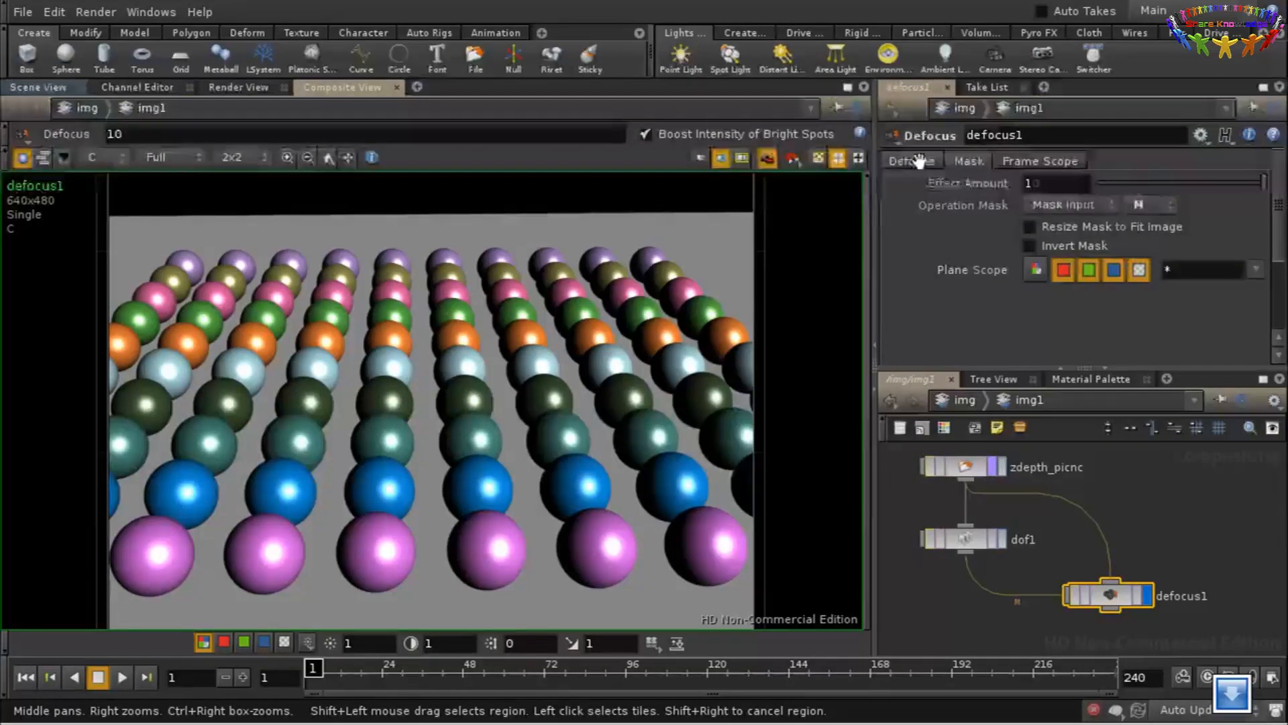
middle_click_drag(982, 183, 1041, 93)
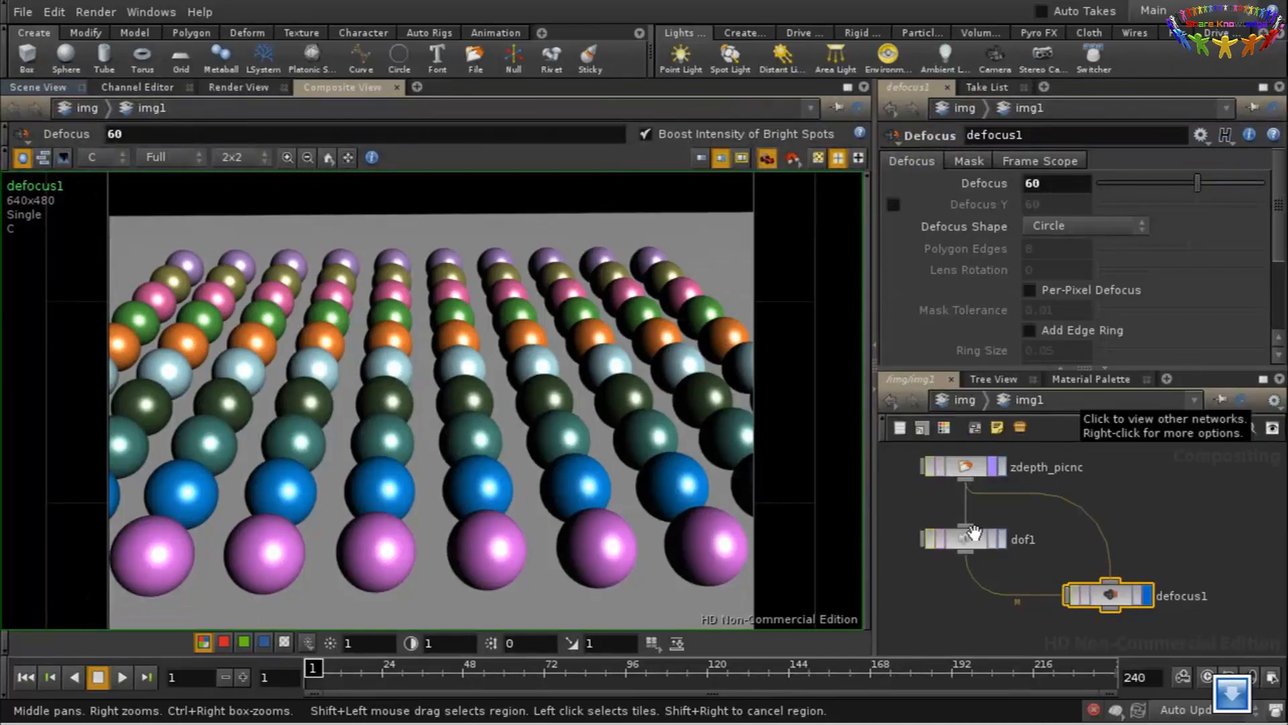
middle_click_drag(983, 183, 1033, 93)
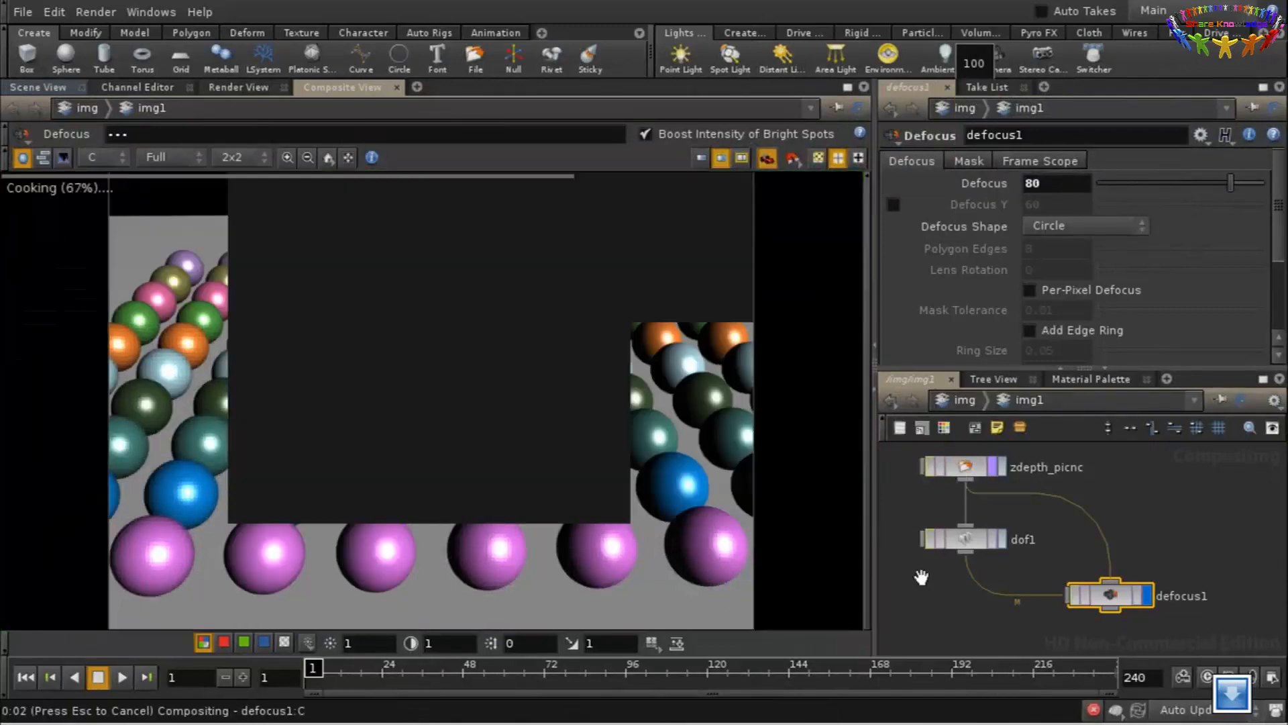
left_click(396, 385)
left_click_drag(396, 386, 730, 467)
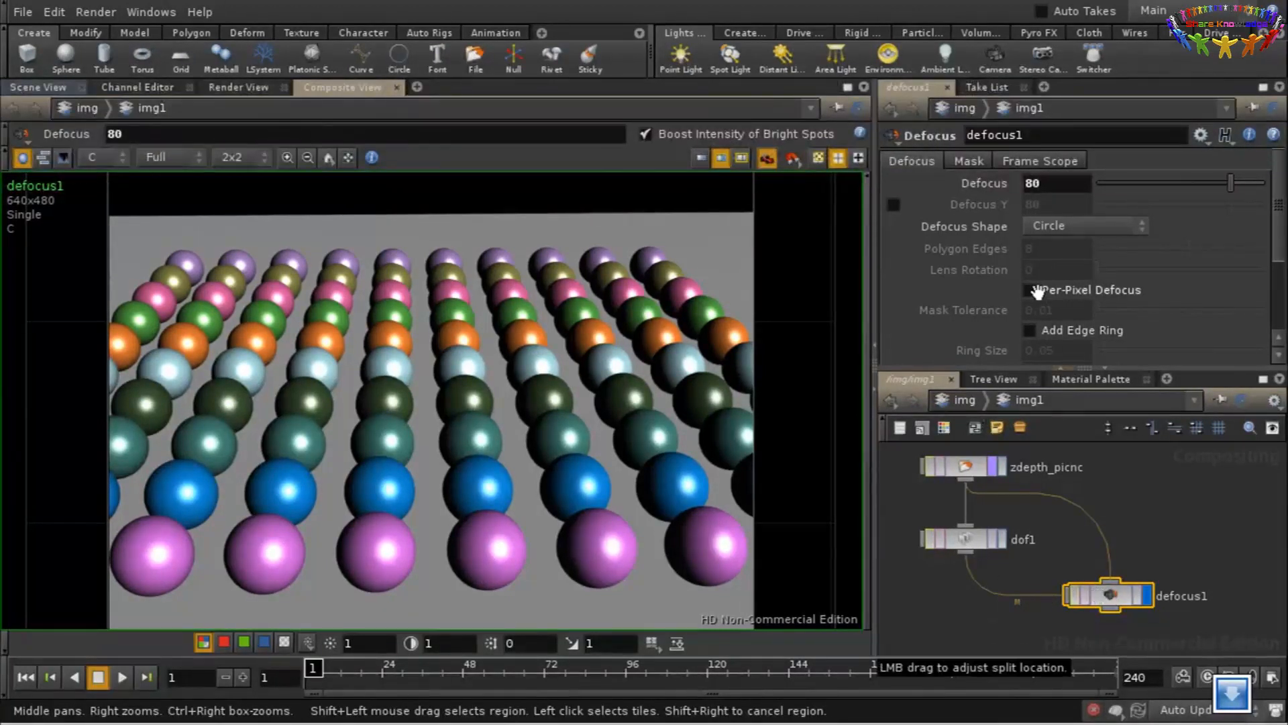
left_click(1030, 288)
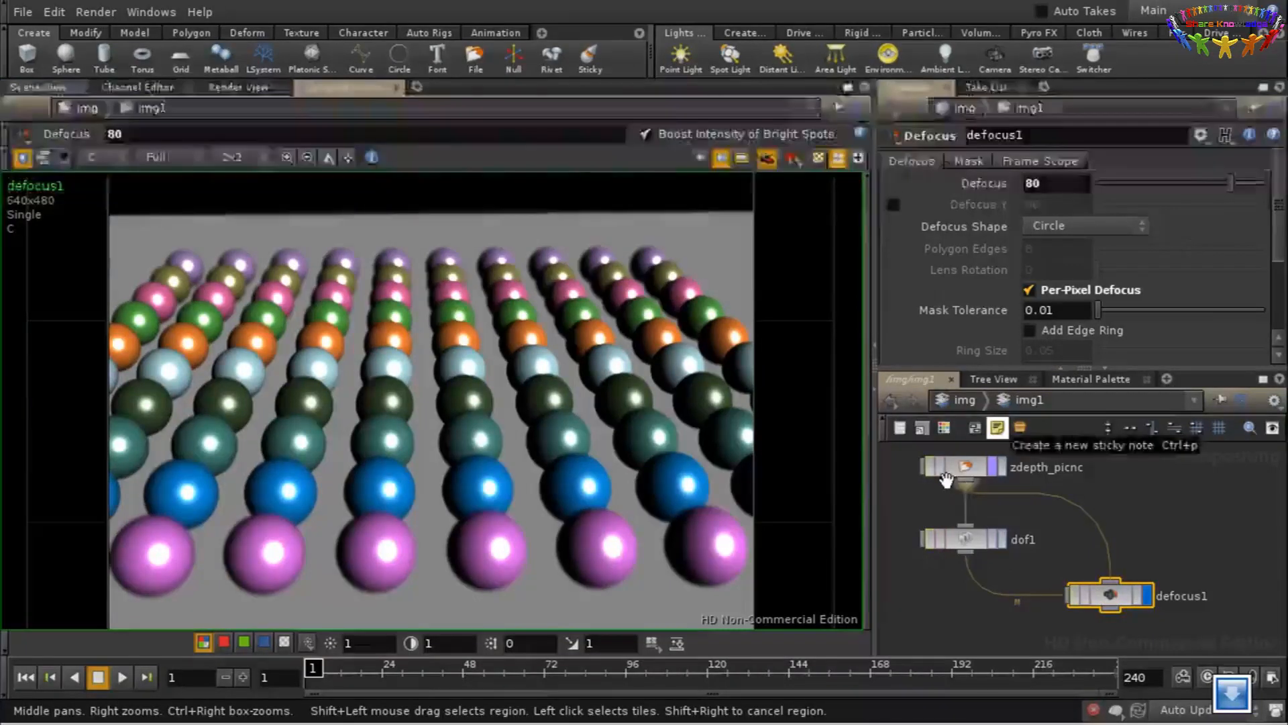
Inspect the blurred front spheres and raise the dof1 node's Depth Adjust to 1.99
left_click_drag(673, 595, 607, 518)
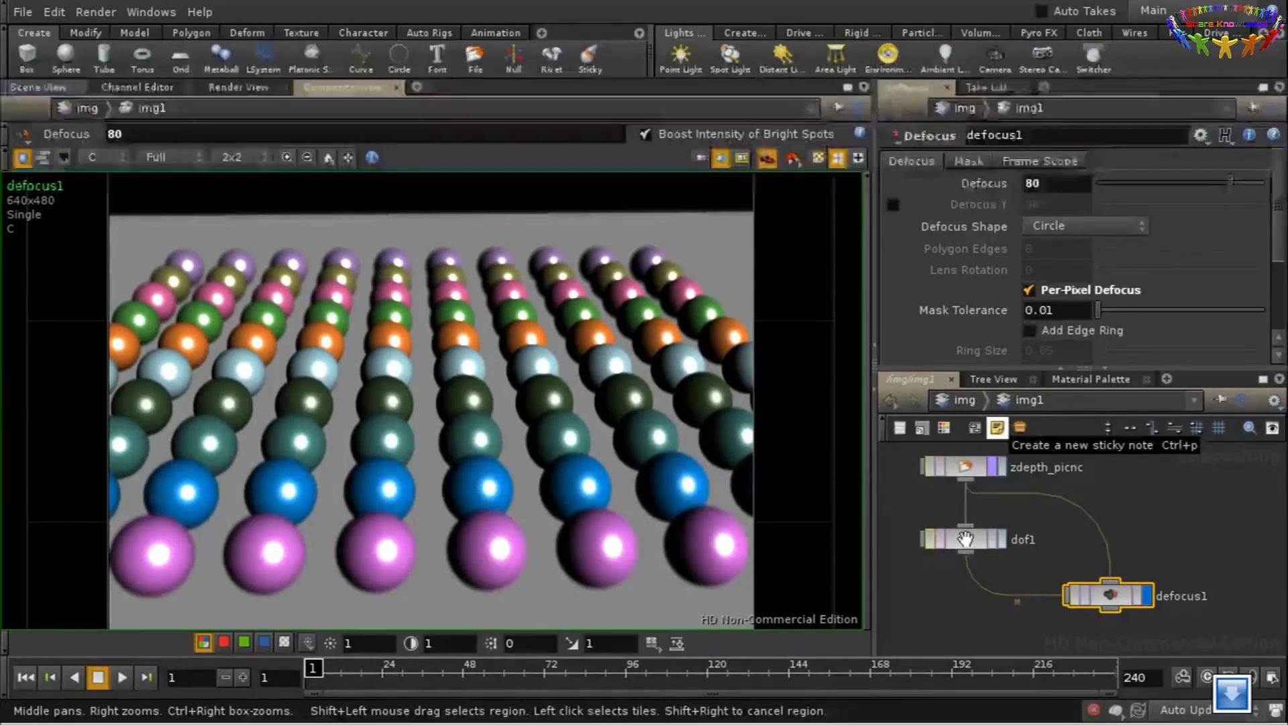
left_click(966, 541)
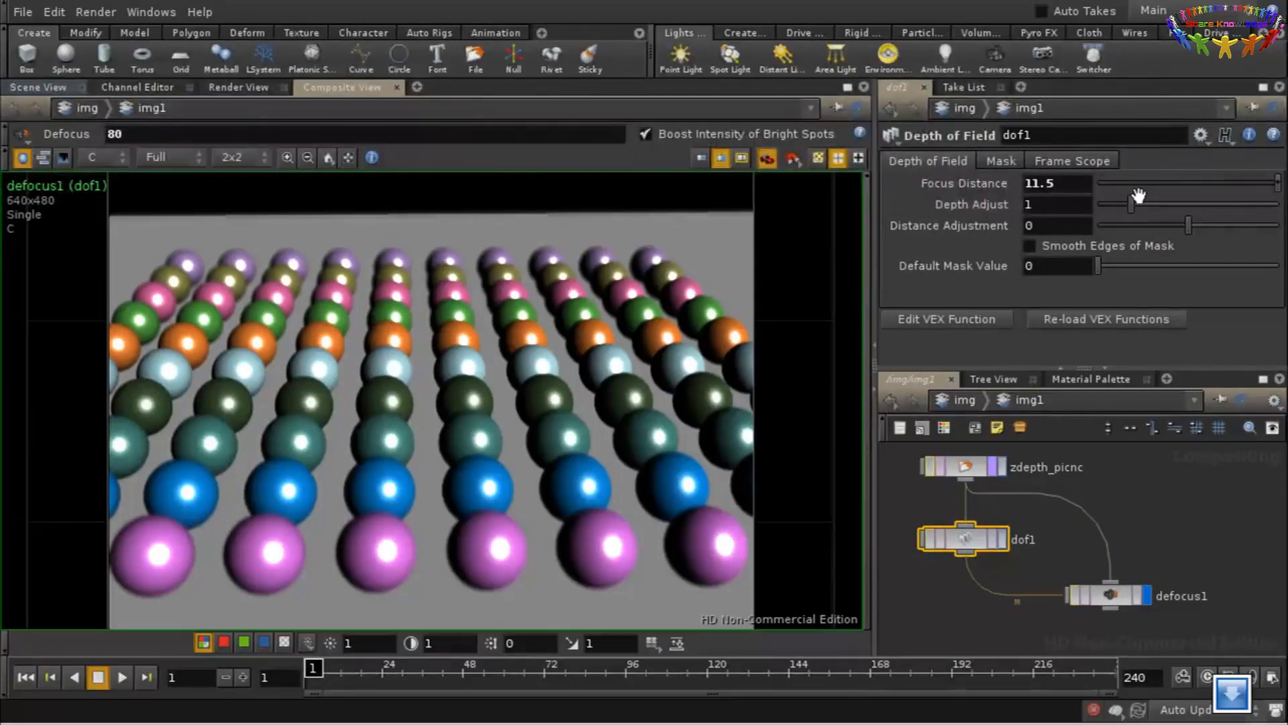
left_click_drag(1129, 203, 1167, 204)
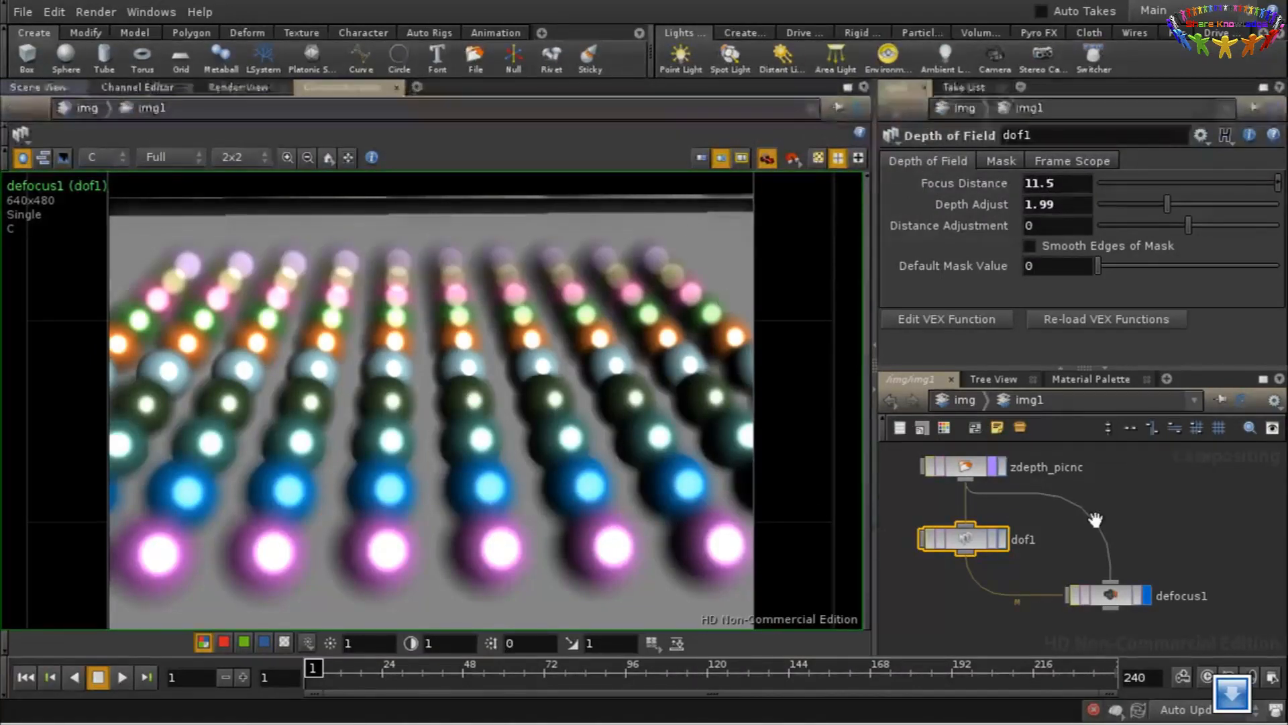
Add a Fog node beside the network, feed its first input from zdepth_picnc and display it
middle_click_drag(1188, 539, 1162, 549)
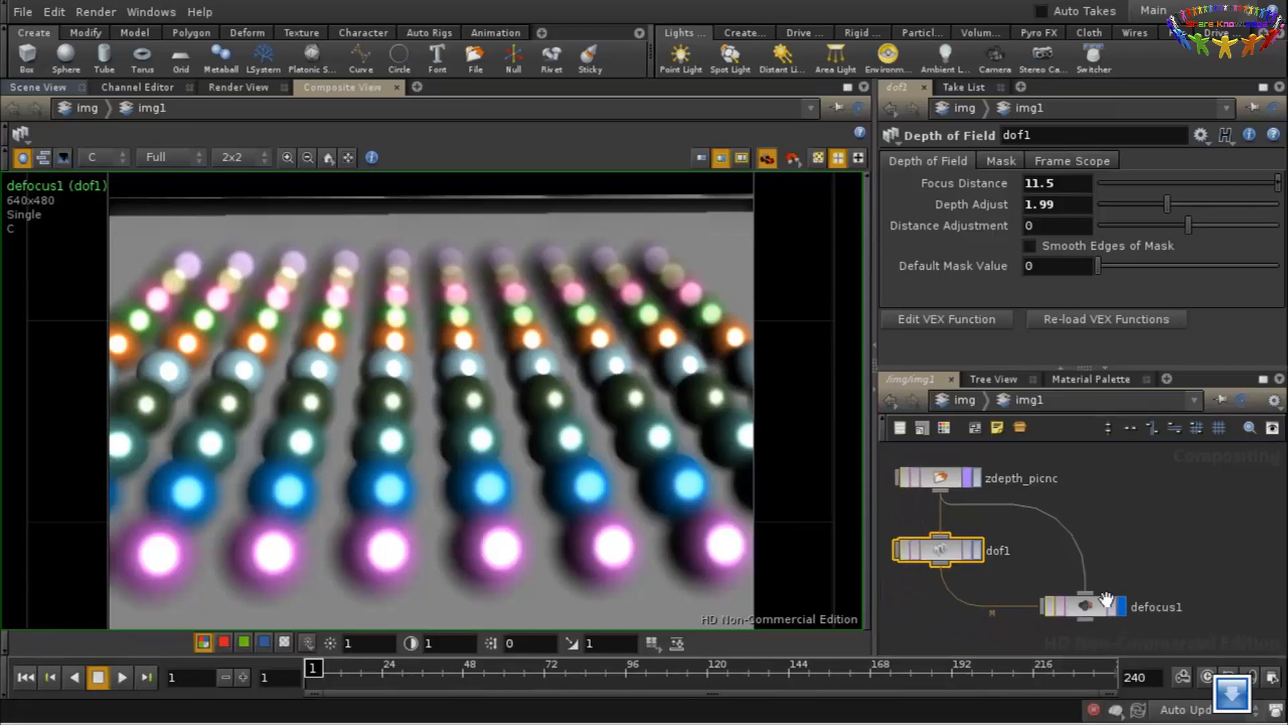
key("Tab")
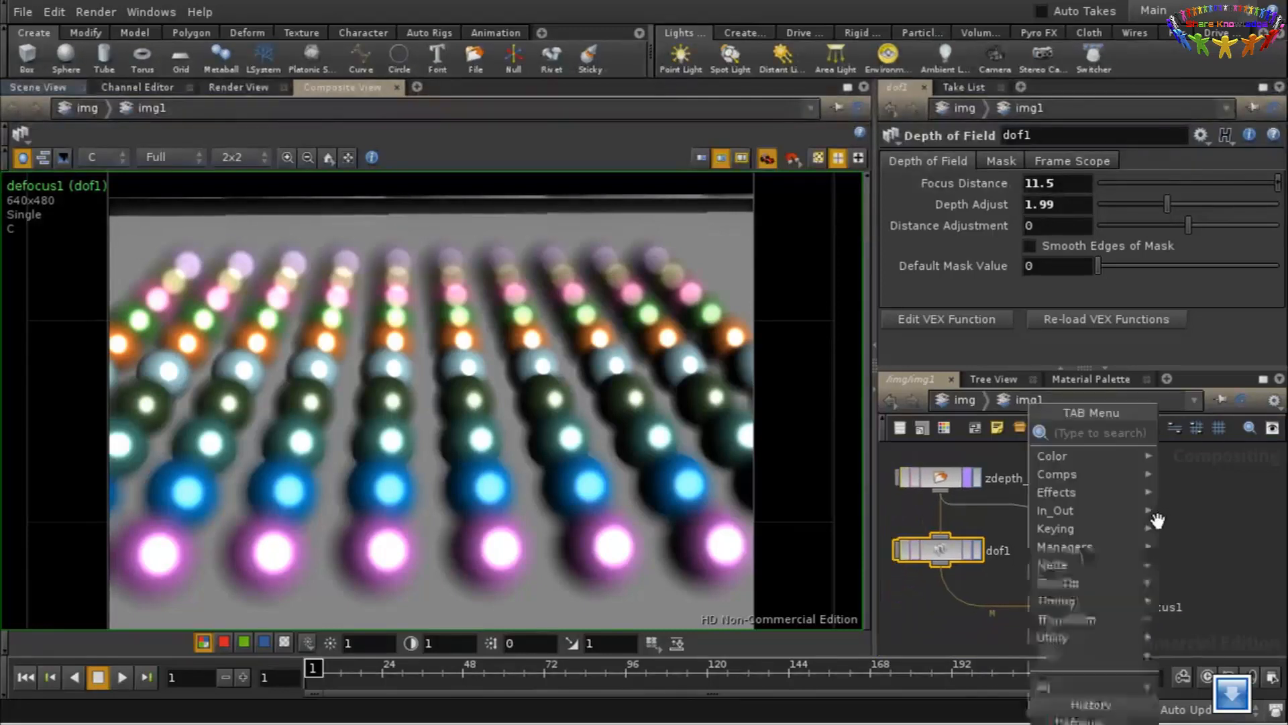
type("f")
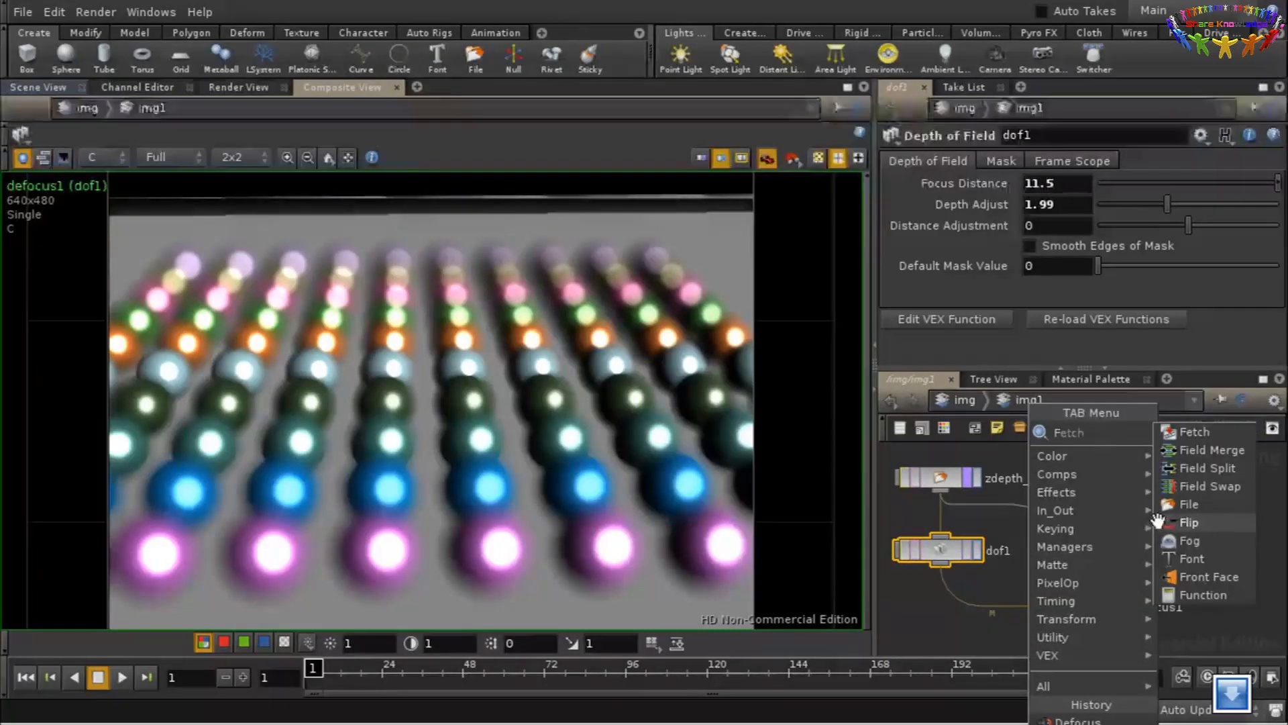
left_click(1193, 537)
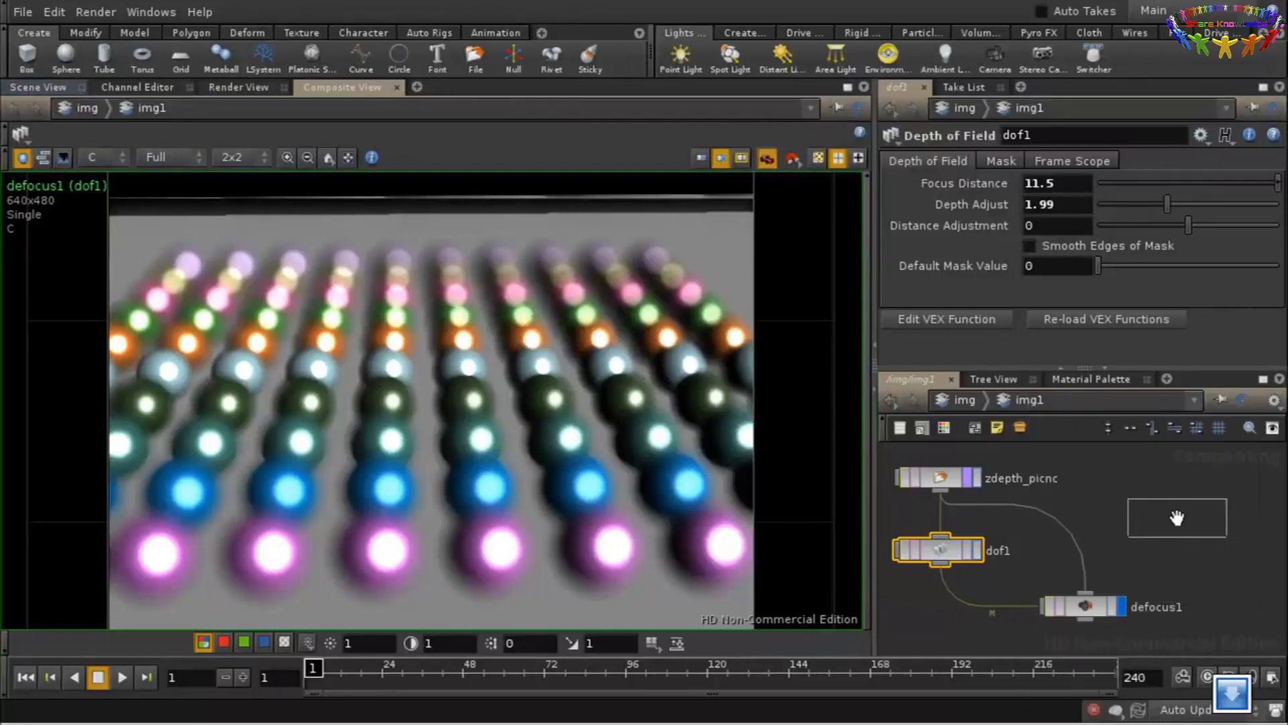
left_click(1184, 529)
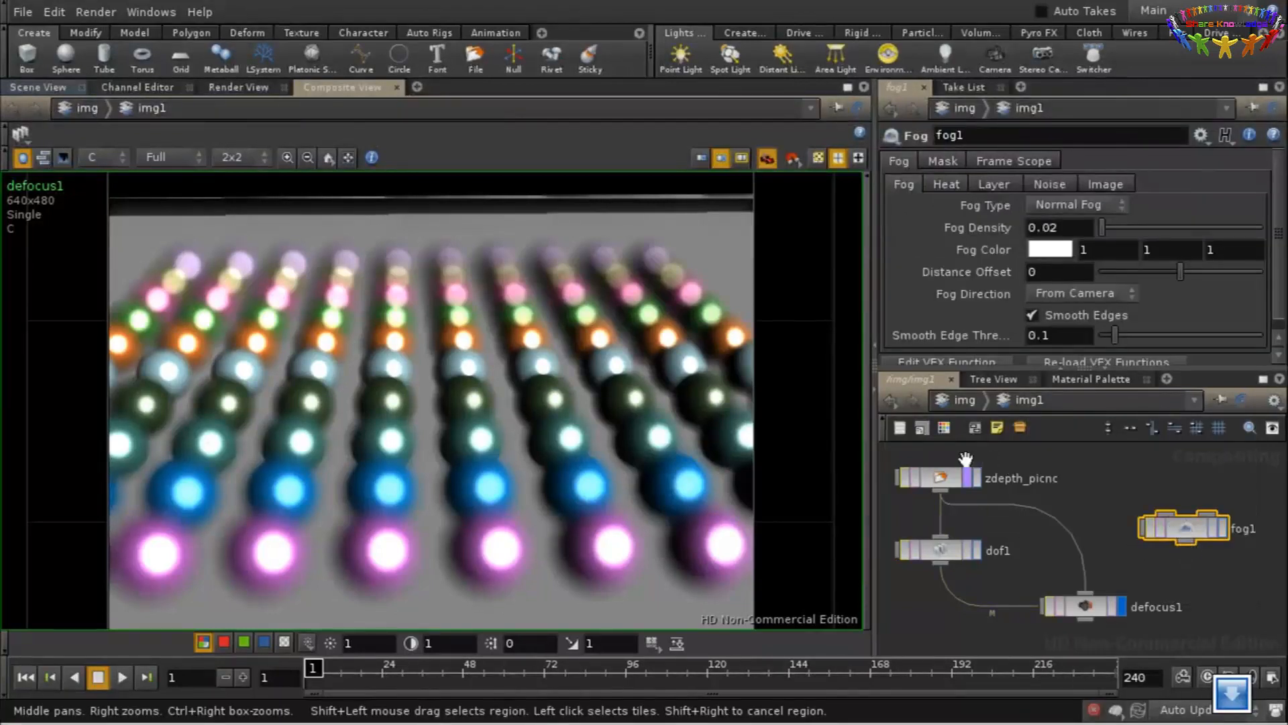
left_click_drag(942, 474, 1167, 510)
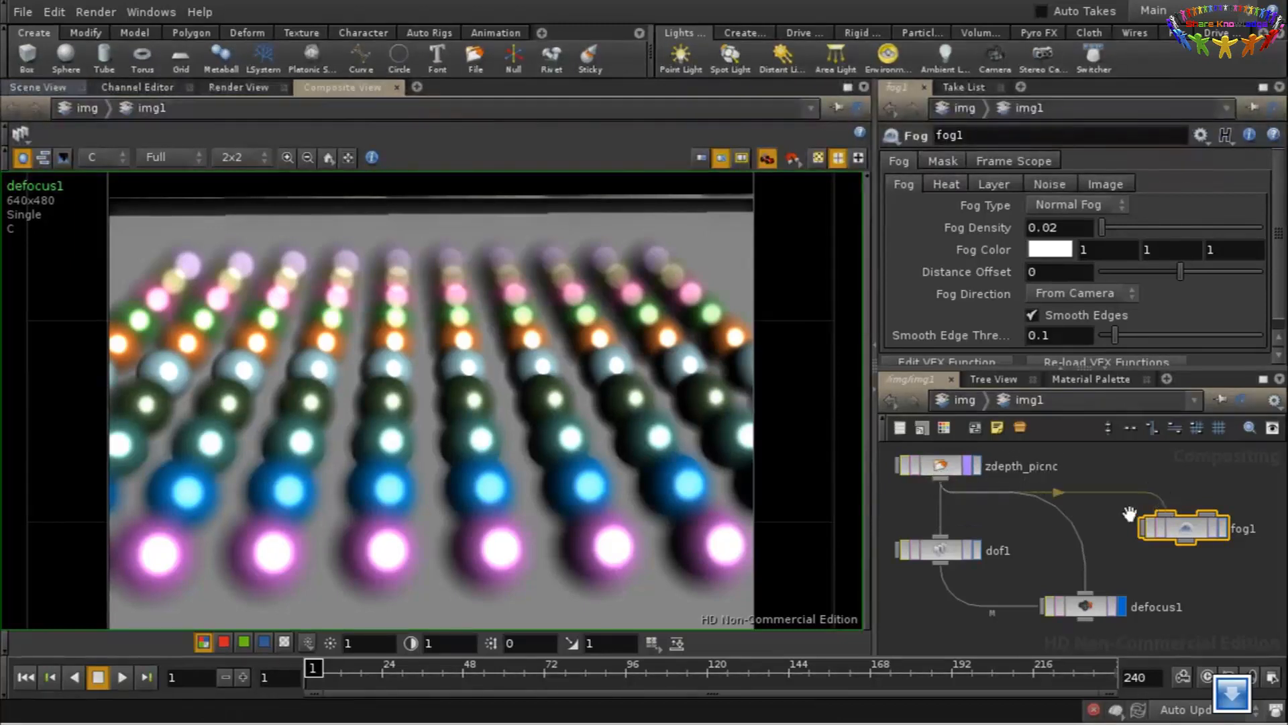
left_click(1224, 528)
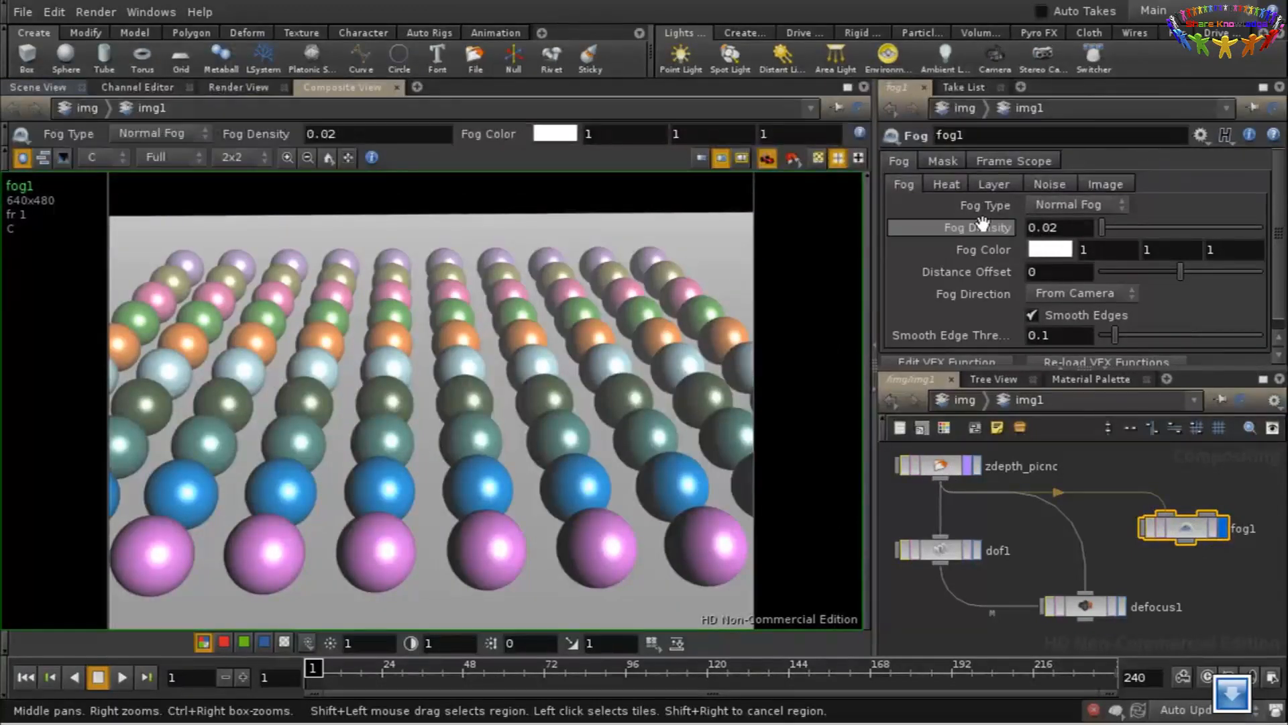
Set fog1's Fog Density to 0.04 and enable Use Fog Noise with a Noise Frequency of 5, 5, 5
middle_click_drag(982, 225, 1021, 257)
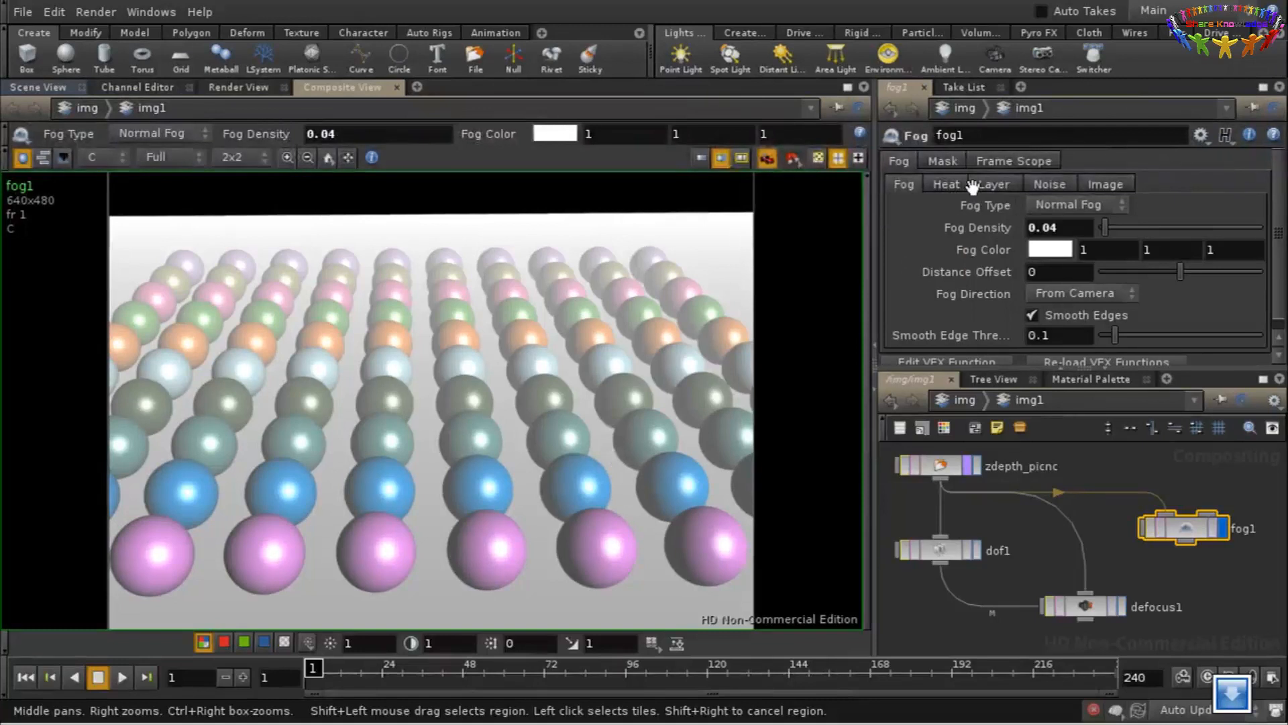
left_click(1039, 184)
left_click(1032, 206)
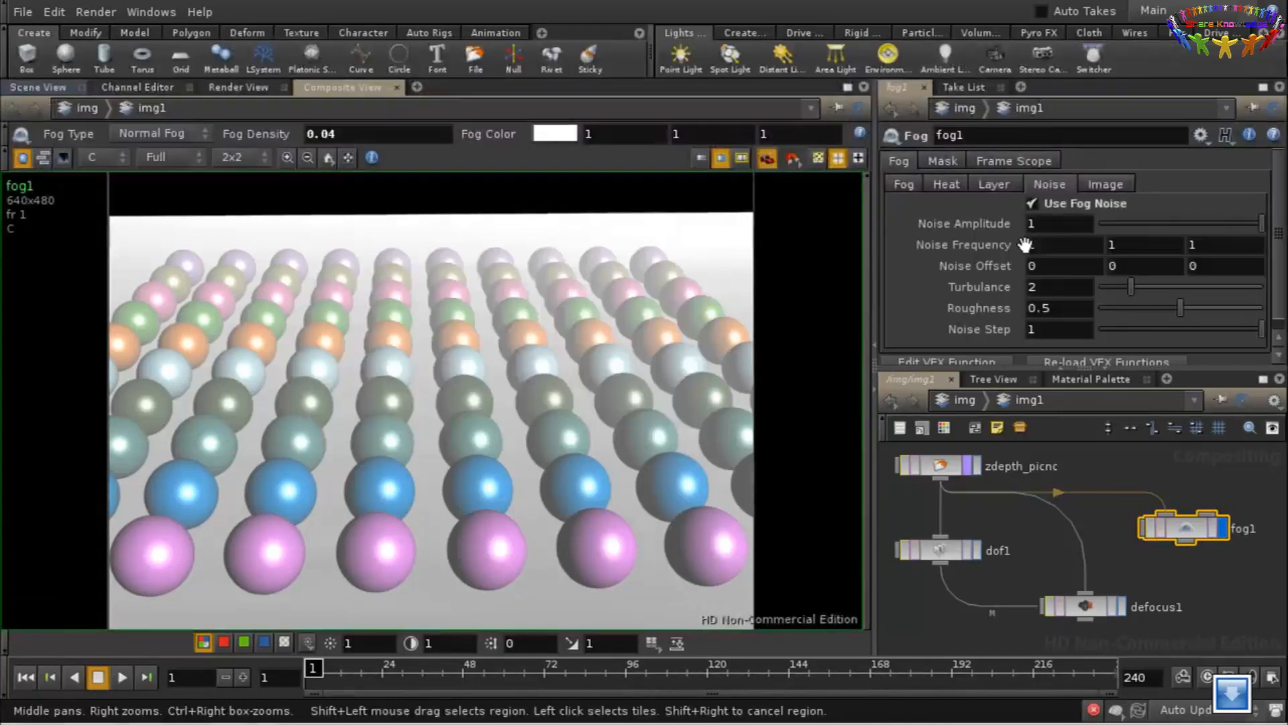
middle_click_drag(983, 243, 1052, 197)
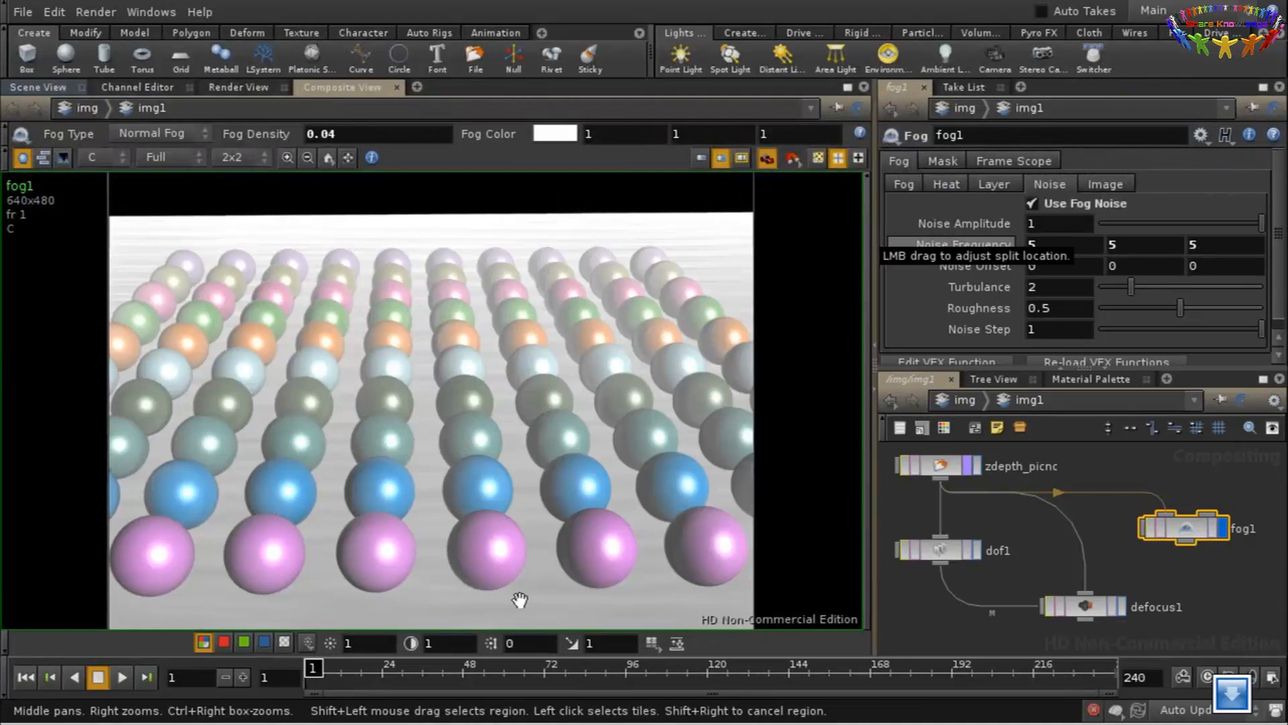
middle_click_drag(1176, 591, 1213, 601)
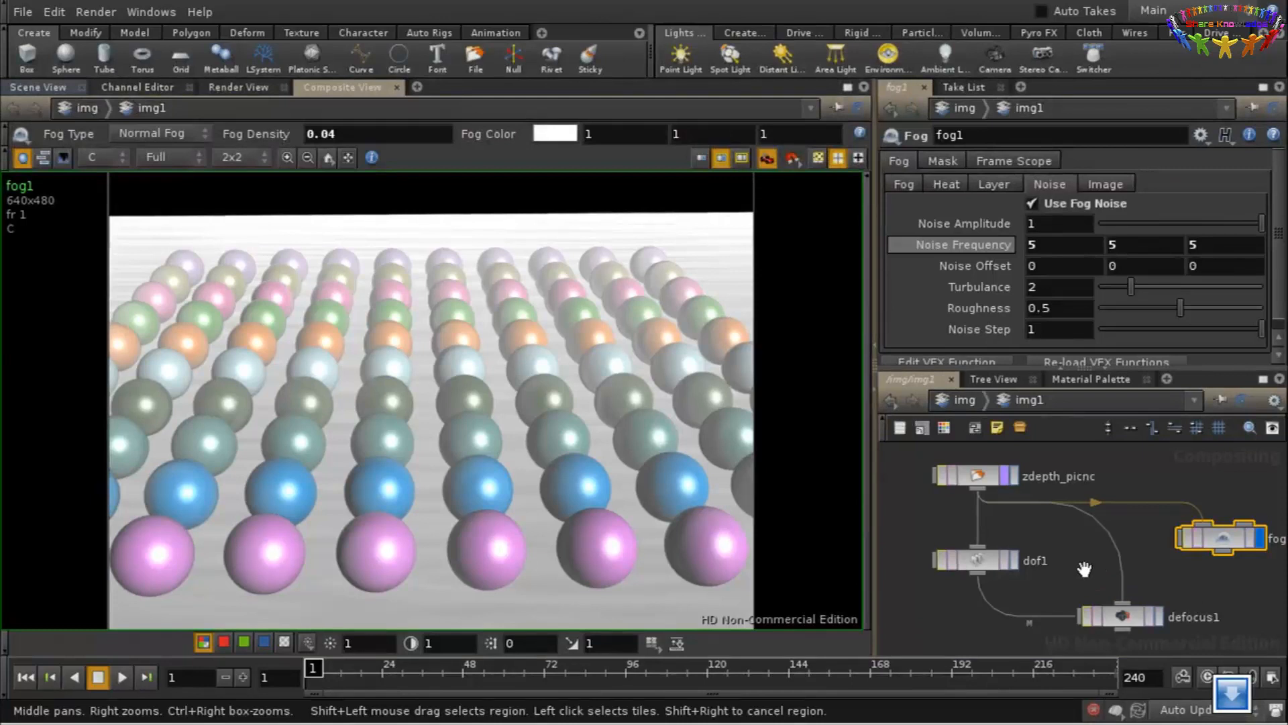
middle_click_drag(1084, 569, 1074, 562)
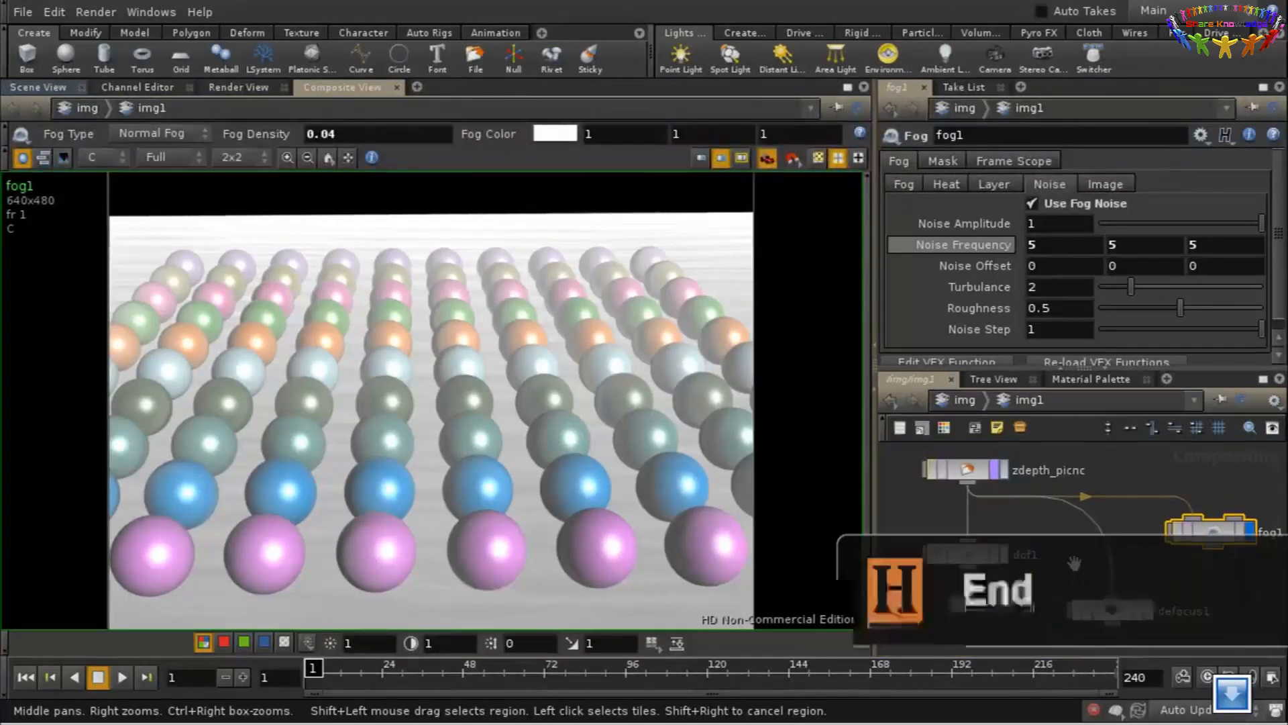